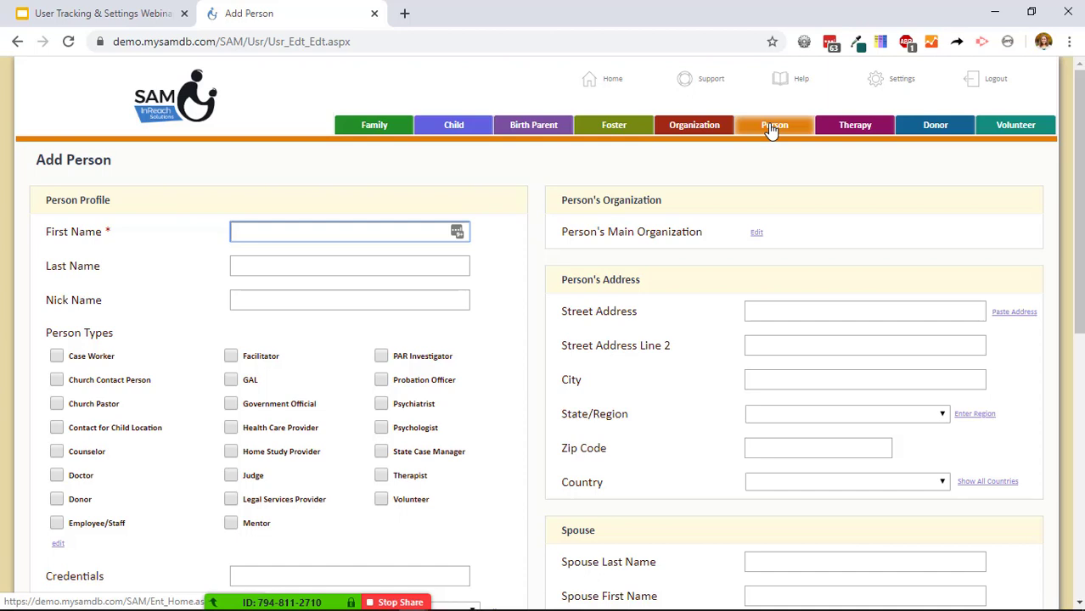
Enter the new person's first and last name, correcting the last name's spelling.
key("Tab")
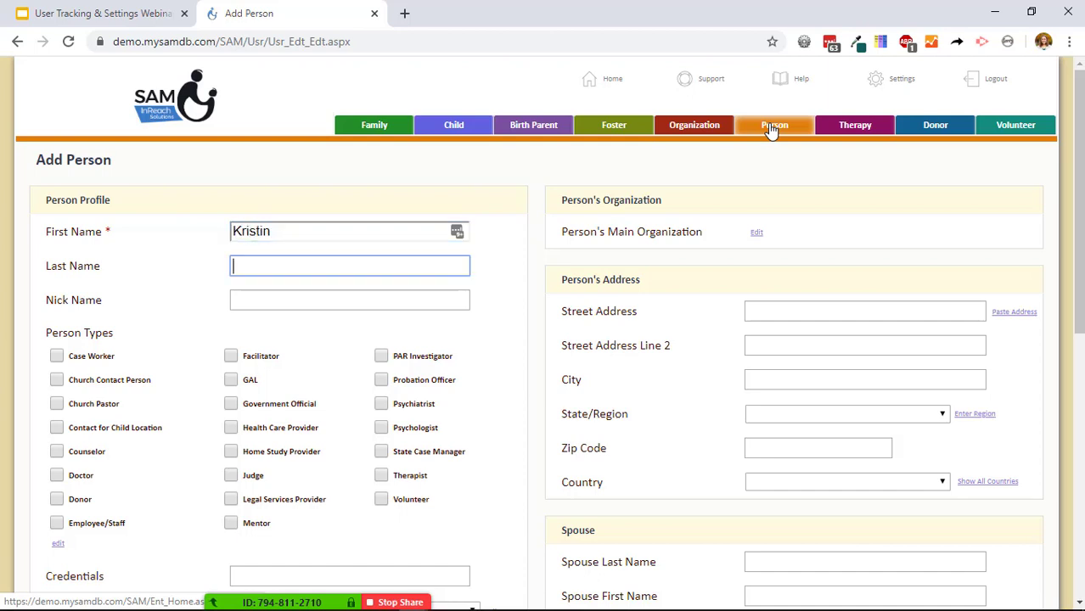
key("Home")
key("End")
key("Home")
key("Right")
key("Right")
key("Right")
key("BackSpace")
type("y")
left_click(606, 175)
Mark the person as Employee/Staff and enter their work email address at inreachsolutions.com.
scroll(592, 214, "down", 1)
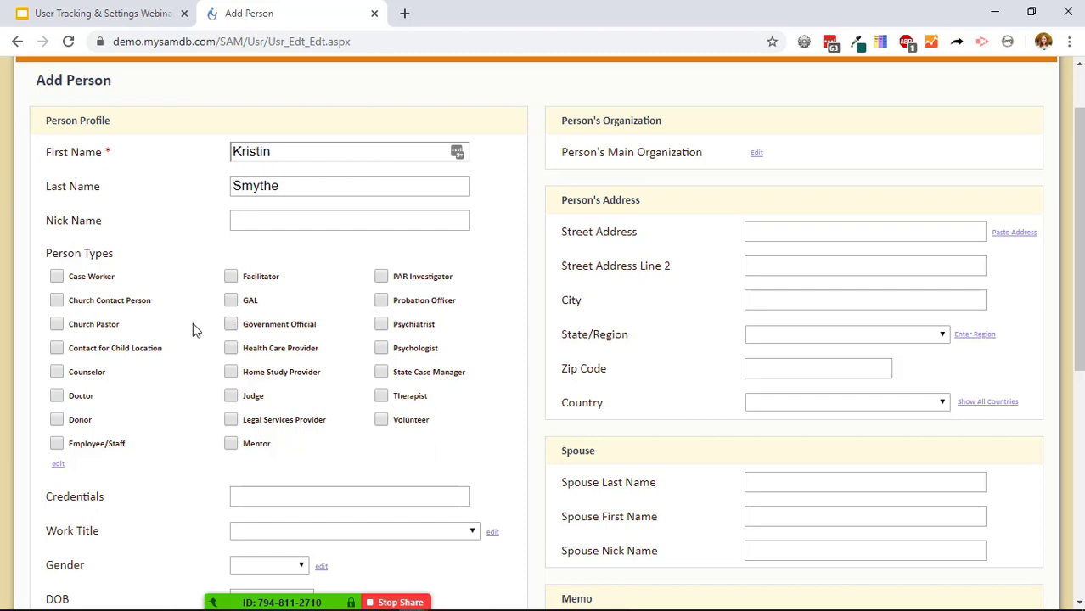
left_click(111, 447)
scroll(139, 444, "down", 4)
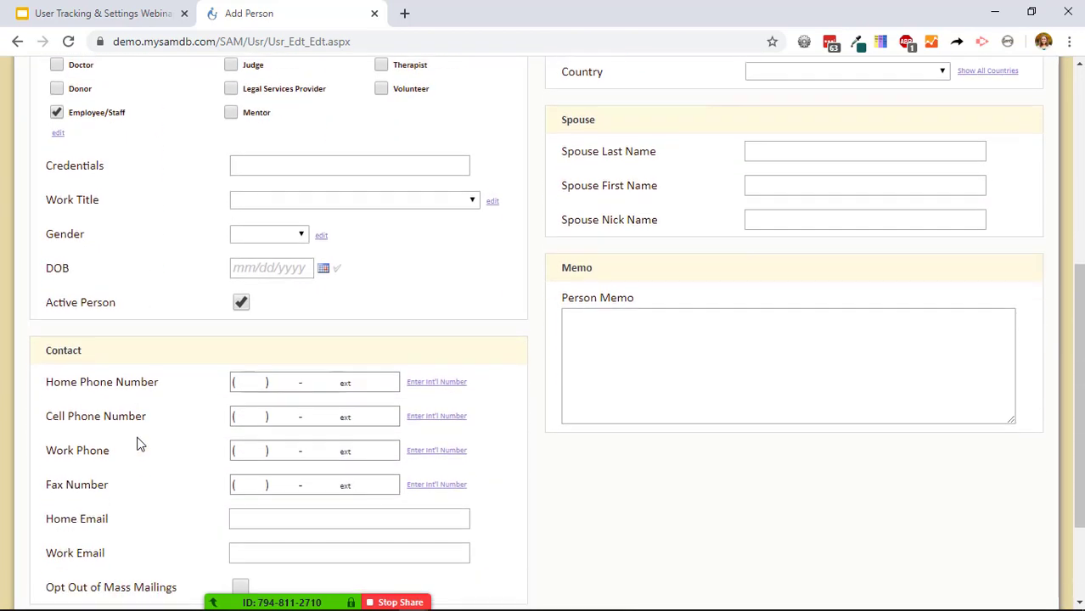
left_click(264, 489)
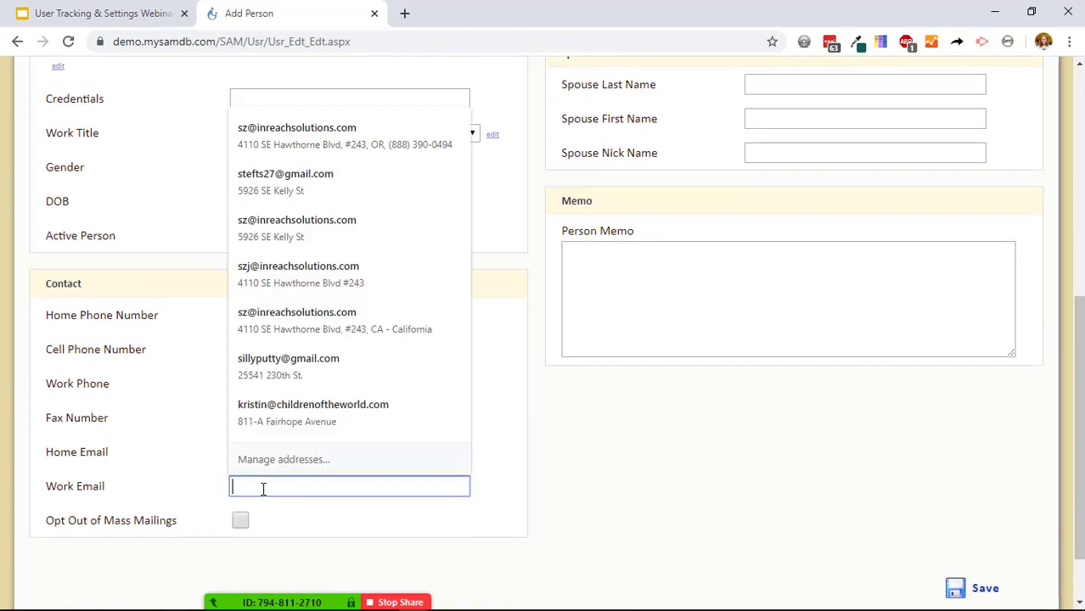
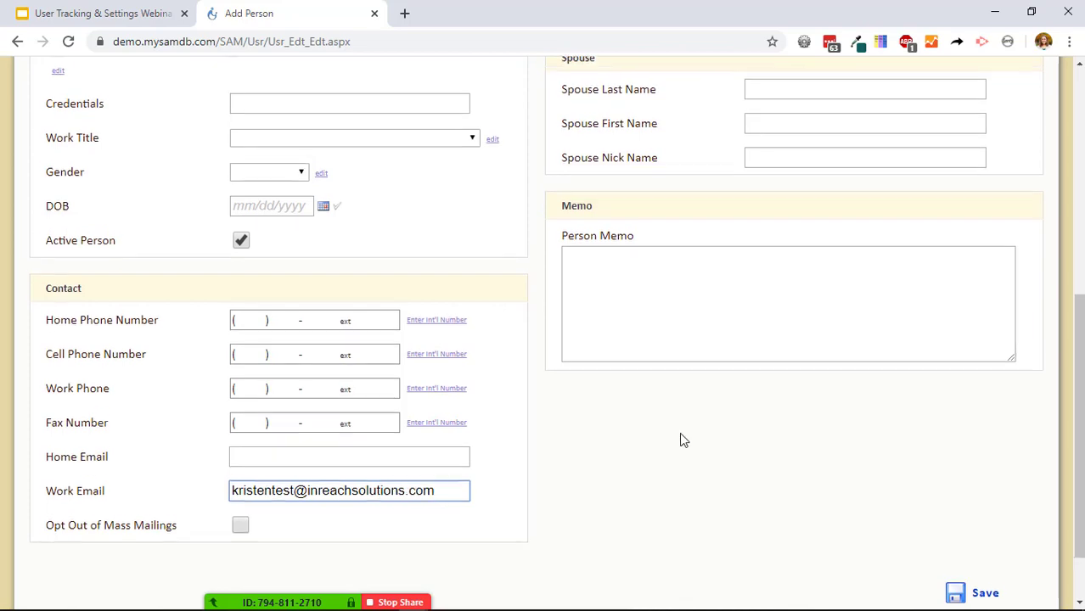
scroll(684, 440, "up", 6)
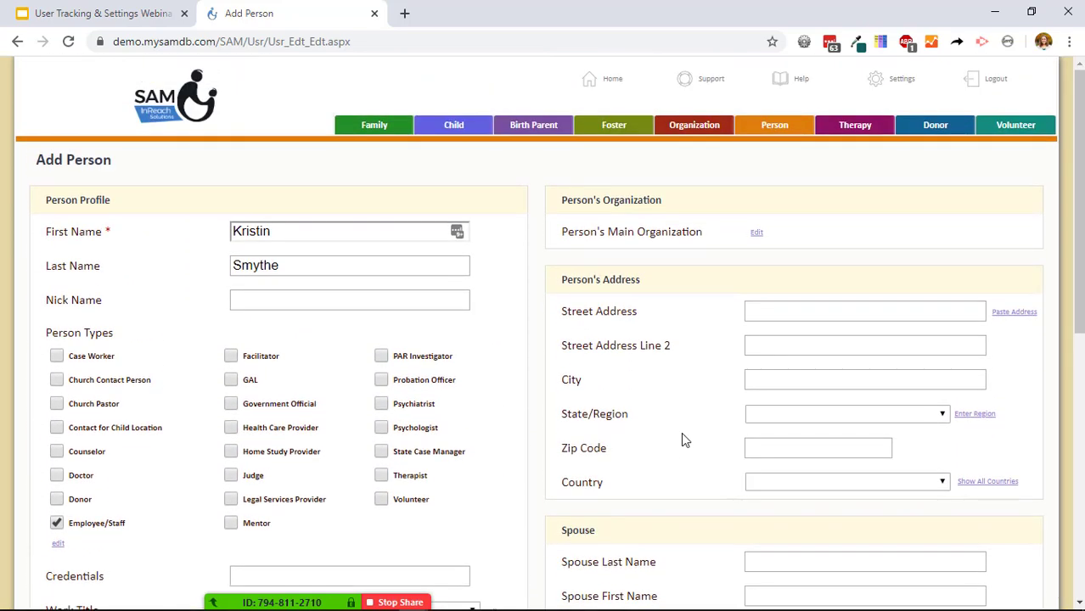
Search 'inreach' and pick Inreach Solutions as the person's main organization.
left_click(757, 234)
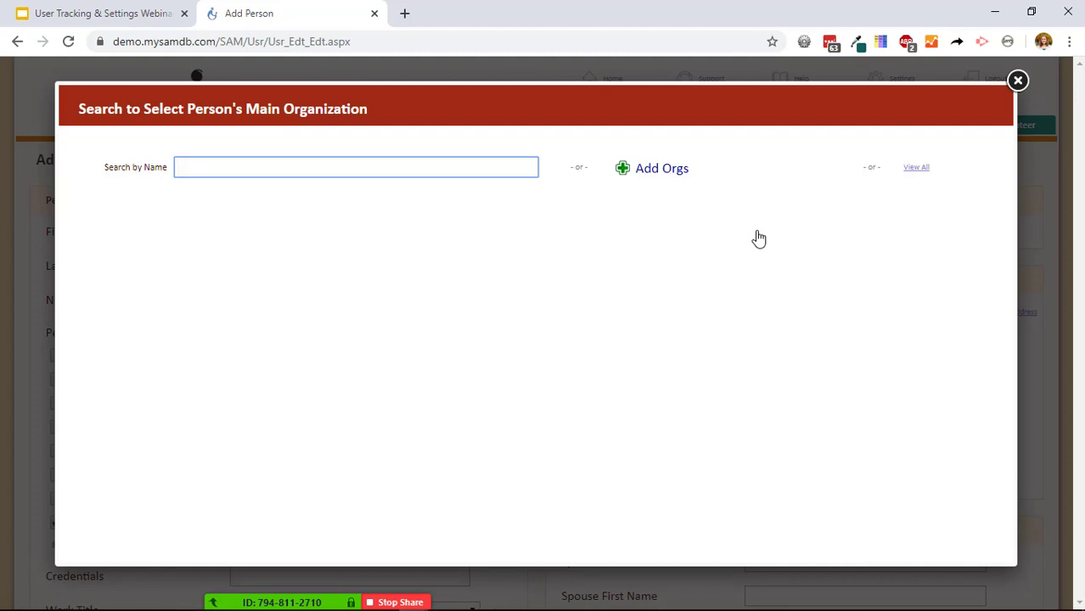
type("inreach")
left_click(157, 270)
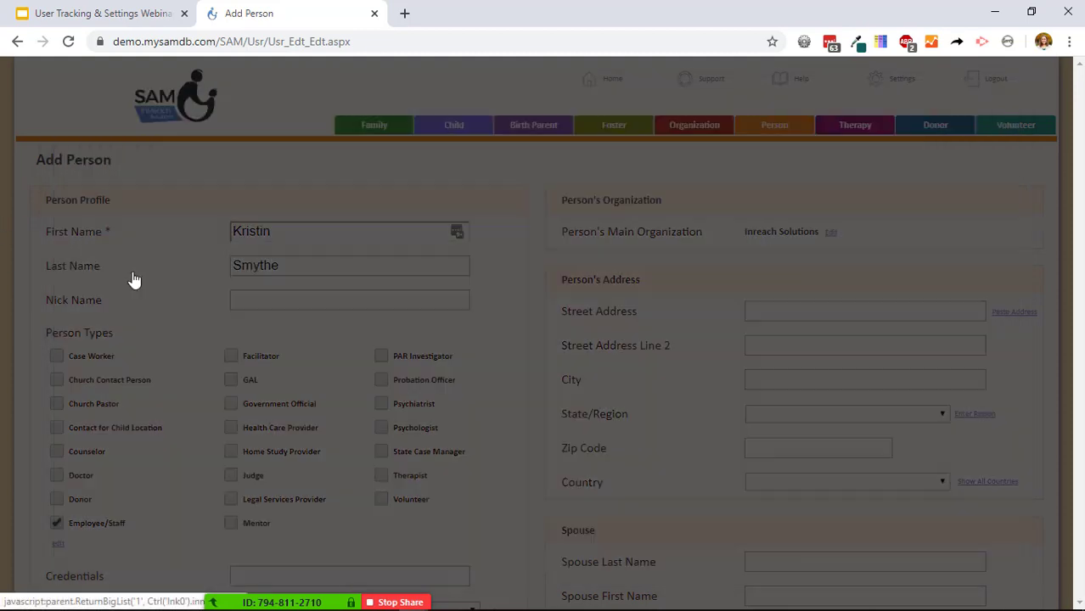
scroll(556, 314, "down", 1)
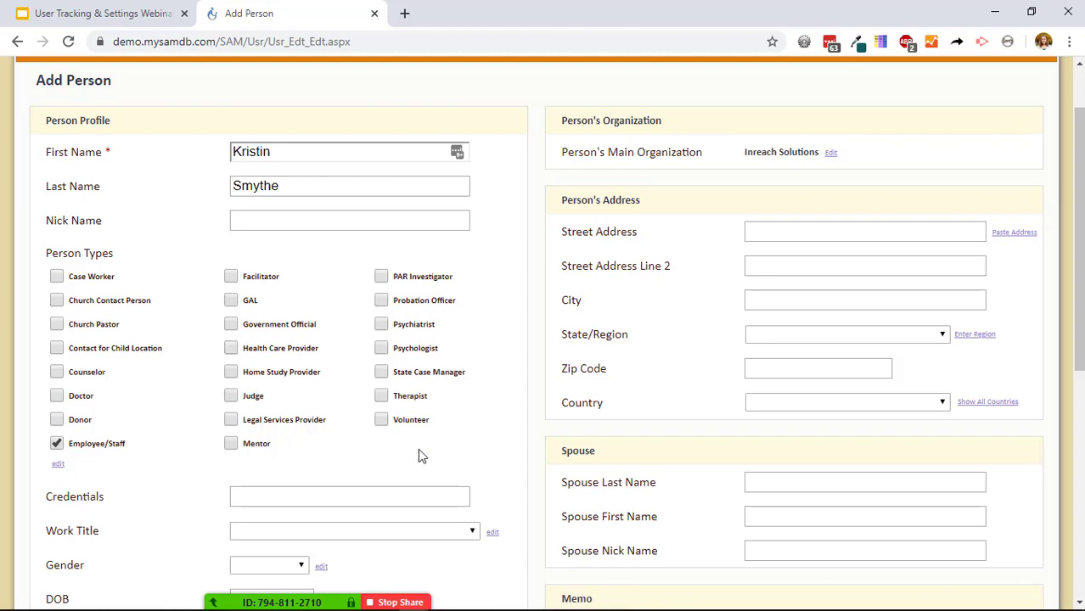
scroll(457, 434, "down", 5)
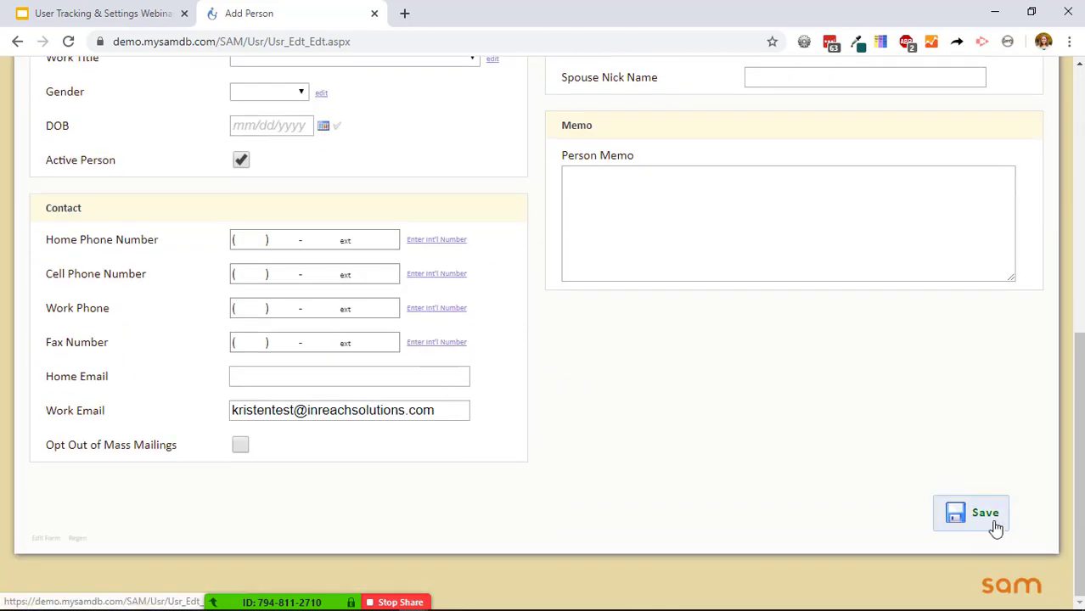
Save the person record as Person ID 782 and open its Edit Login/Permissions page.
left_click(992, 520)
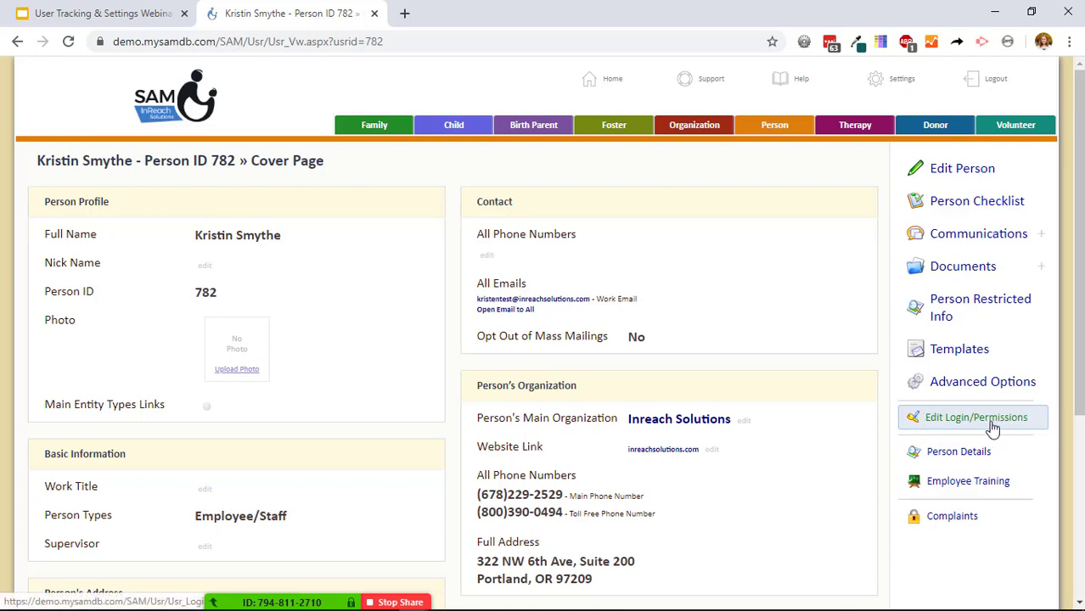
left_click(993, 430)
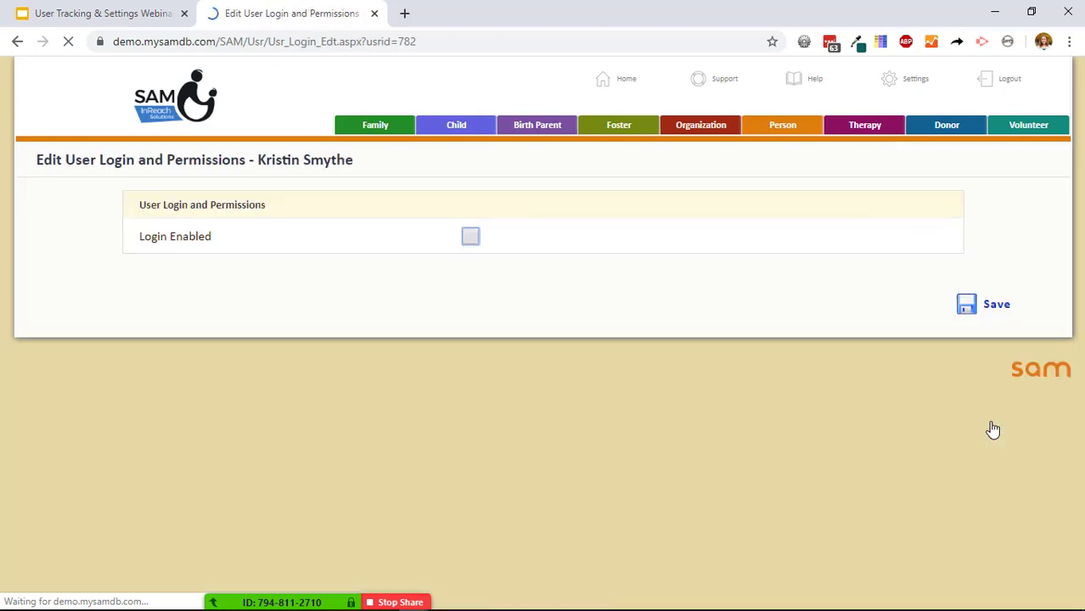
Tick Login Enabled, choose View and Edit permission and the Adoption: Case Worker Reports menu.
left_click(471, 238)
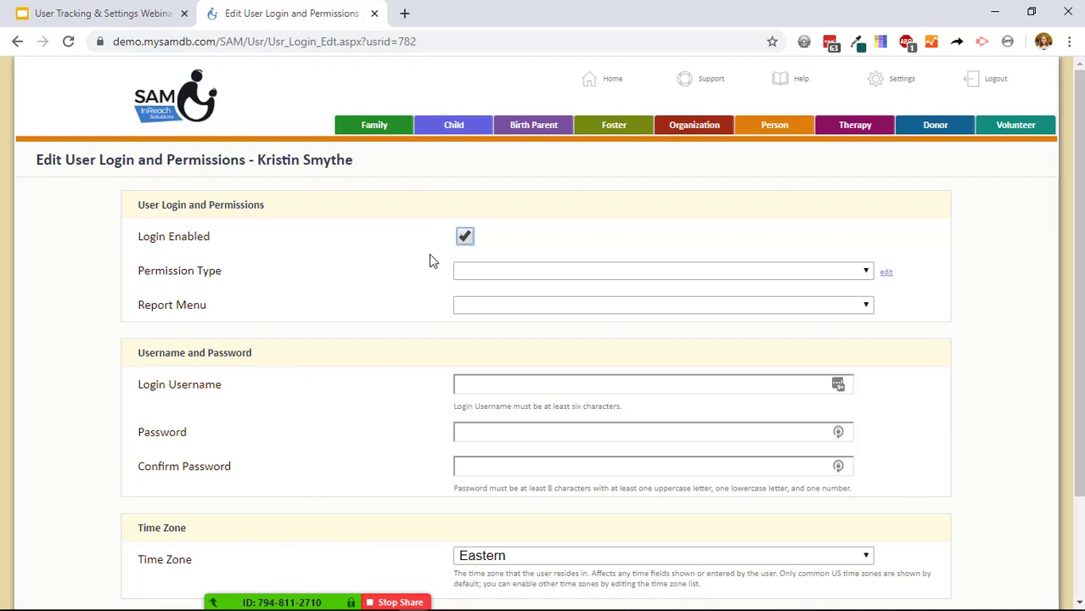
scroll(425, 263, "down", 2)
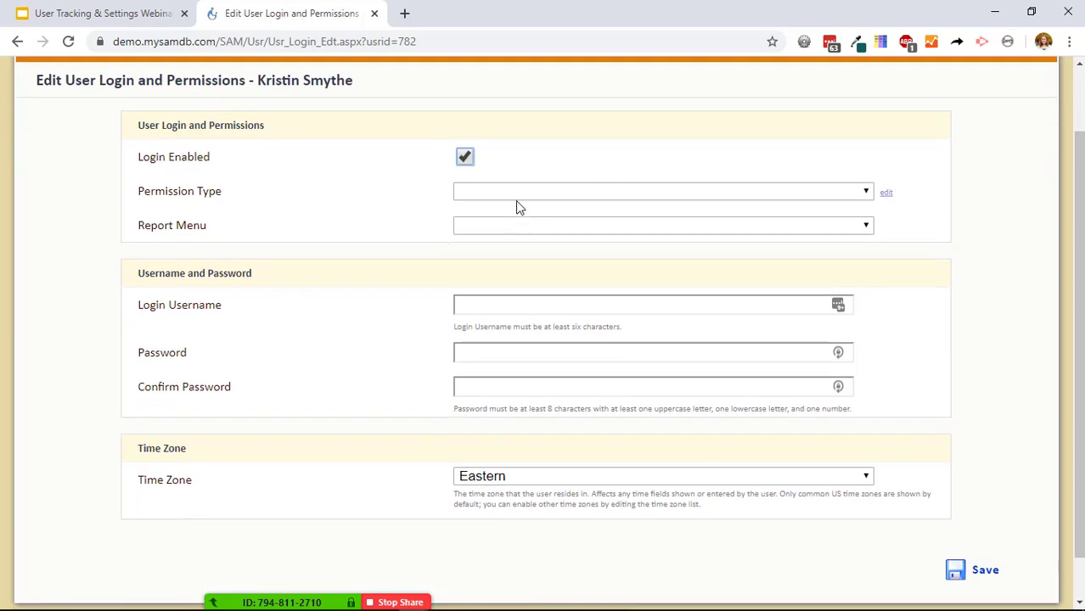
left_click(515, 194)
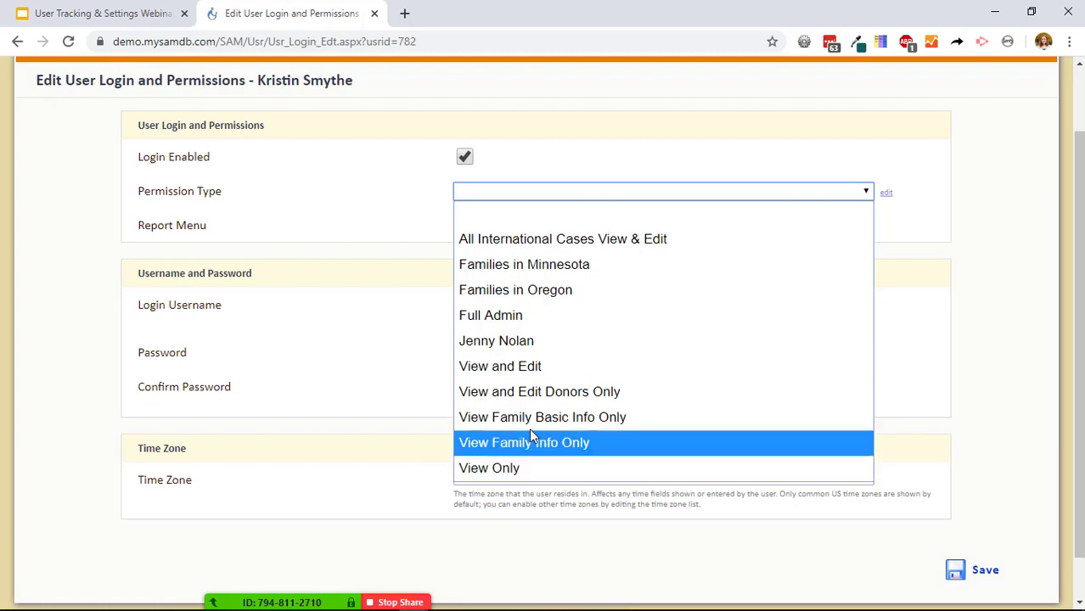
left_click(535, 367)
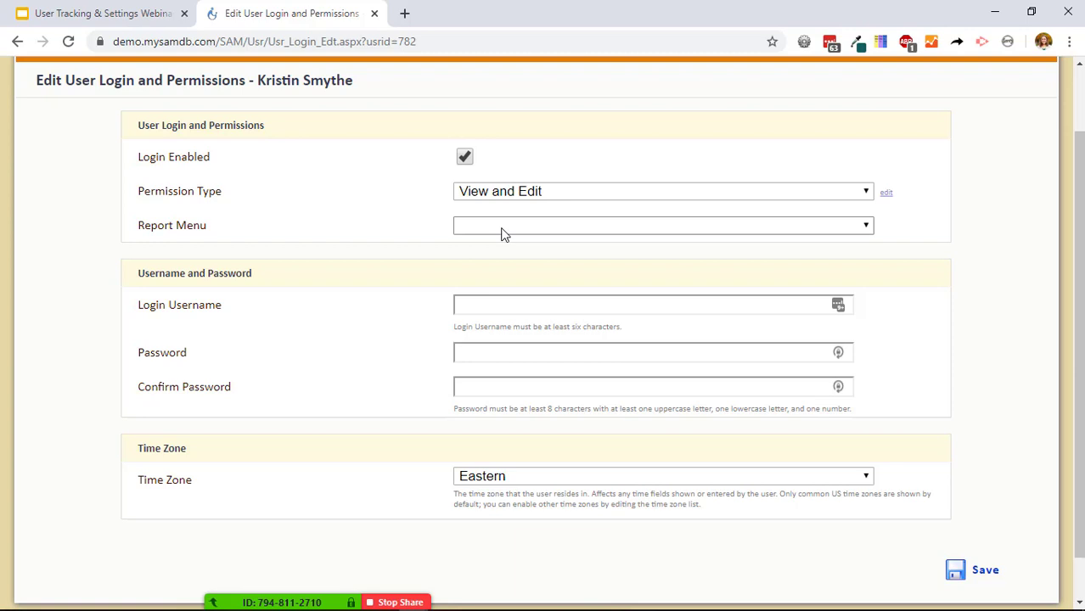
left_click(501, 226)
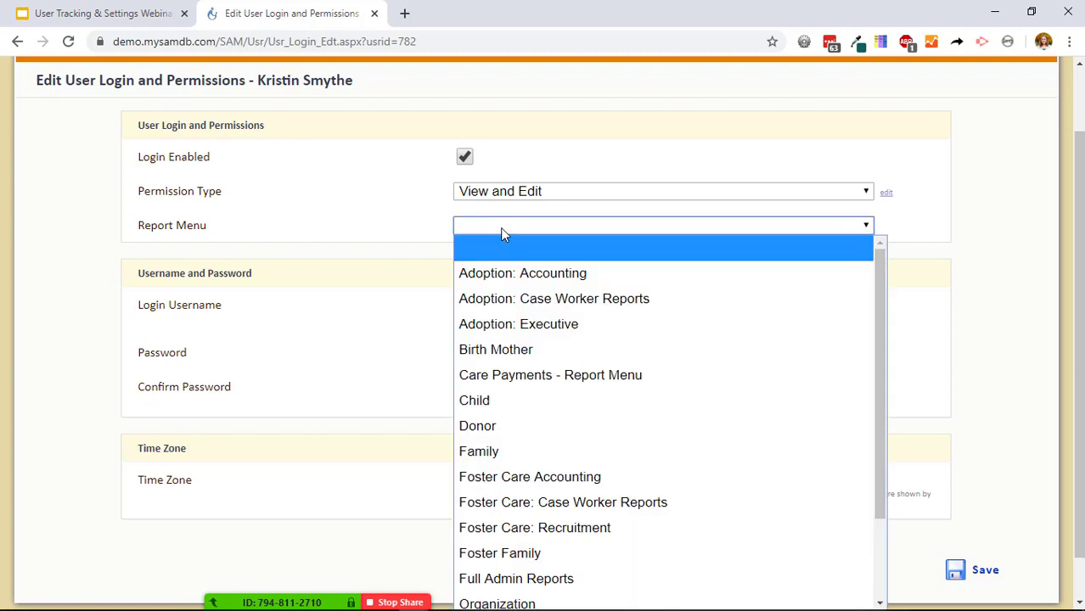
left_click(535, 306)
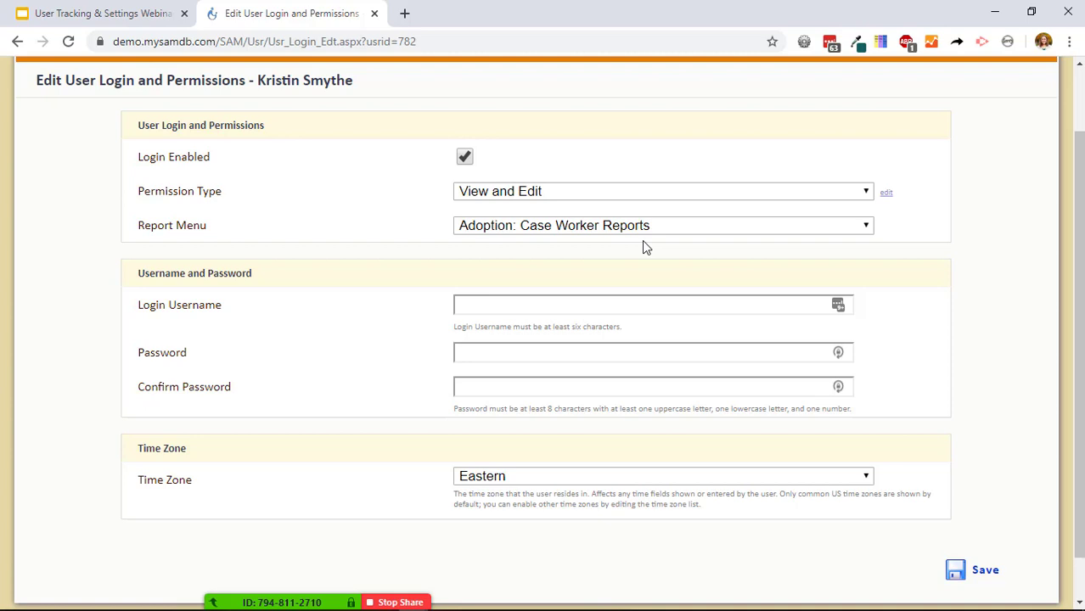
left_click(569, 303)
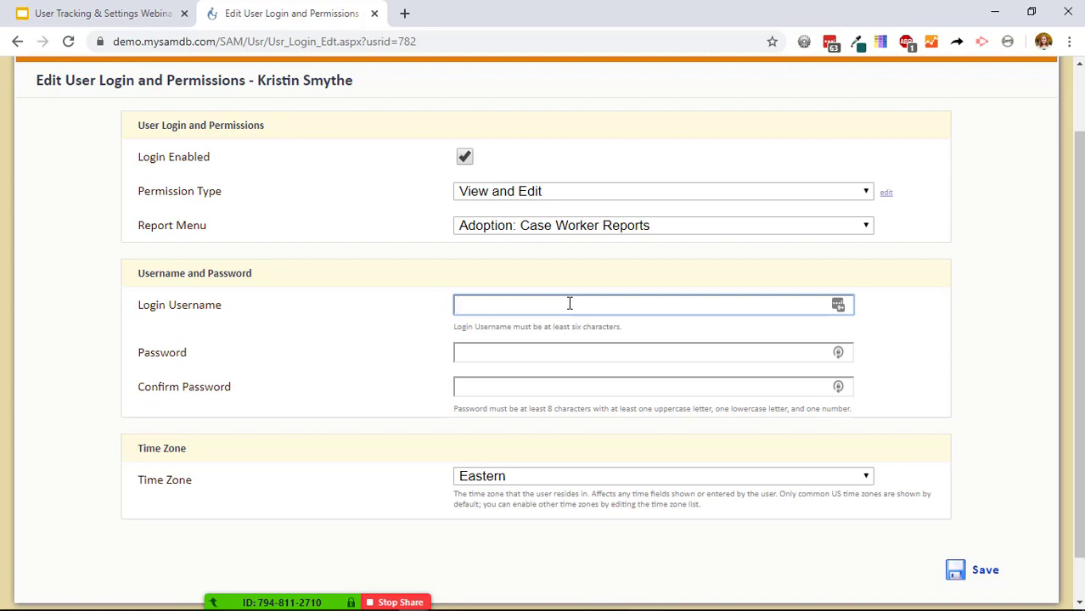
Enter the login username, a password and matching confirmation, then save the login settings.
key("Tab")
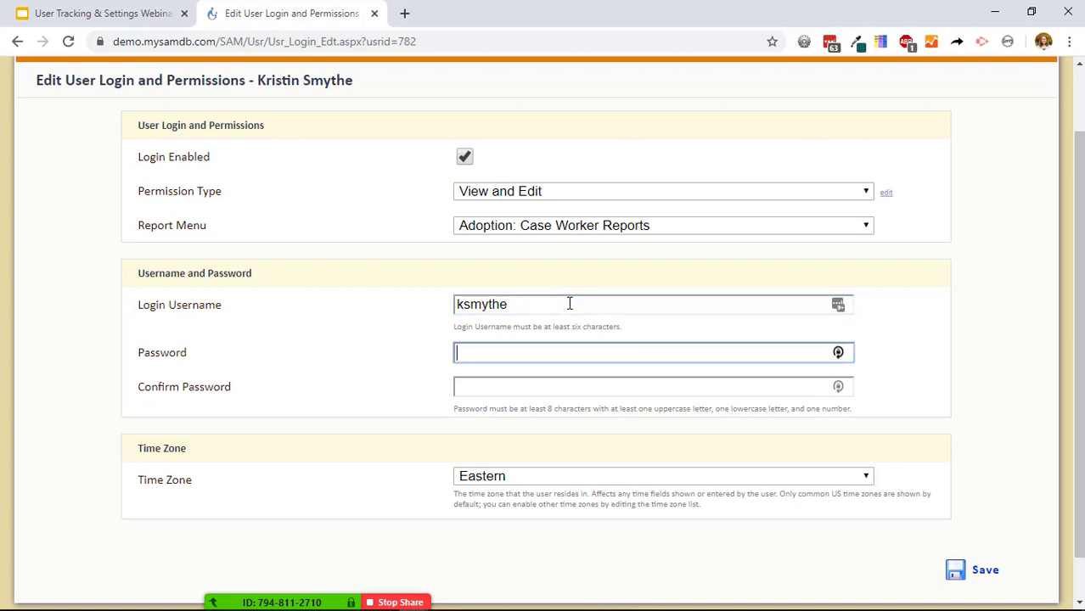
type("•••••••••••")
key("Tab")
type("•••••••••••")
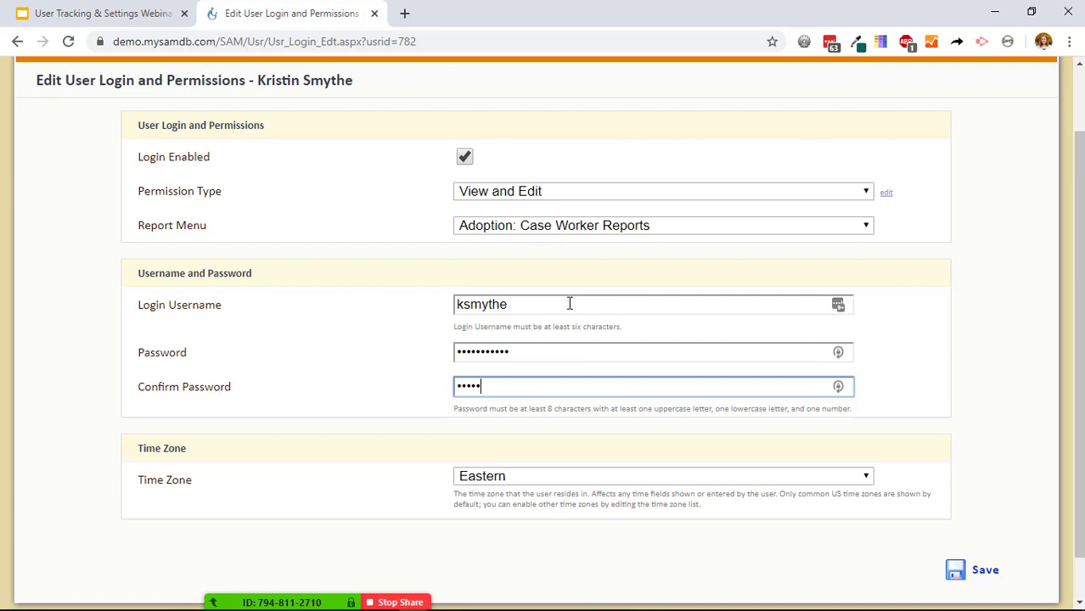
type("•")
key("ctrl+a")
type("•••••••••••")
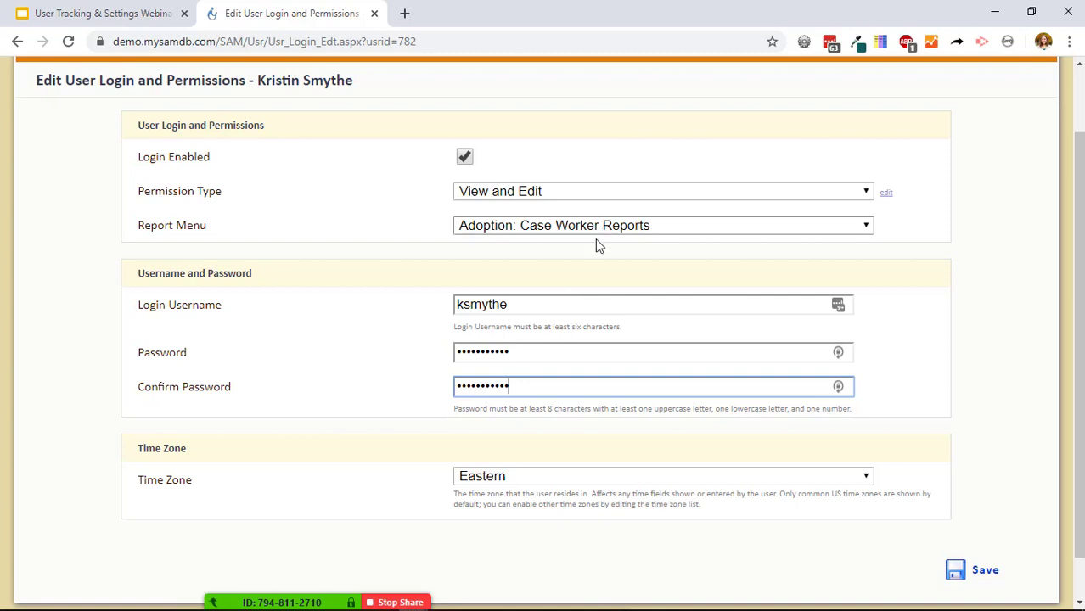
scroll(617, 272, "down", 1)
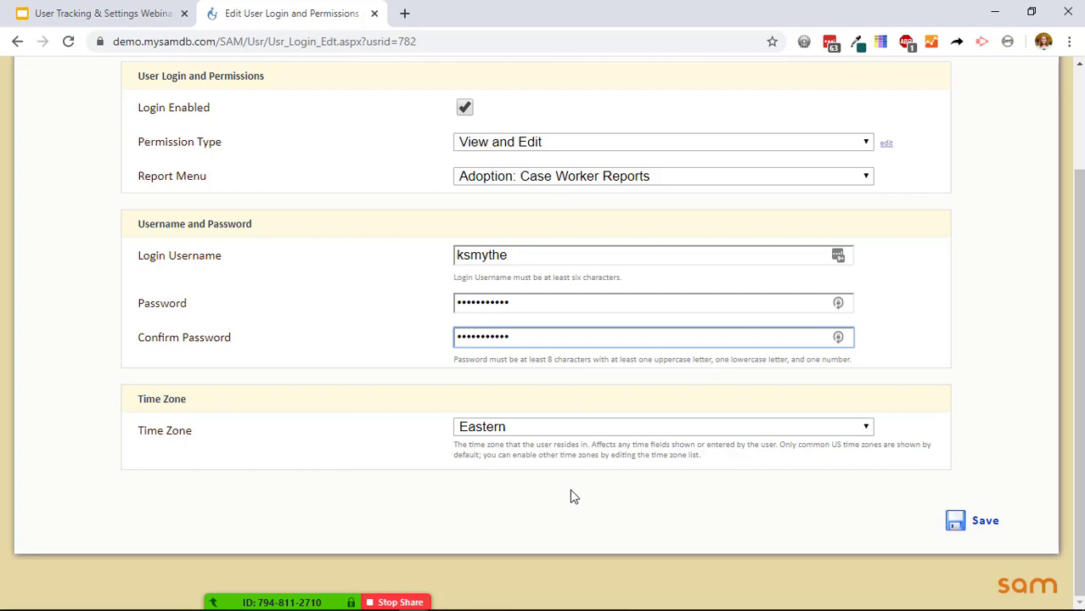
left_click(959, 524)
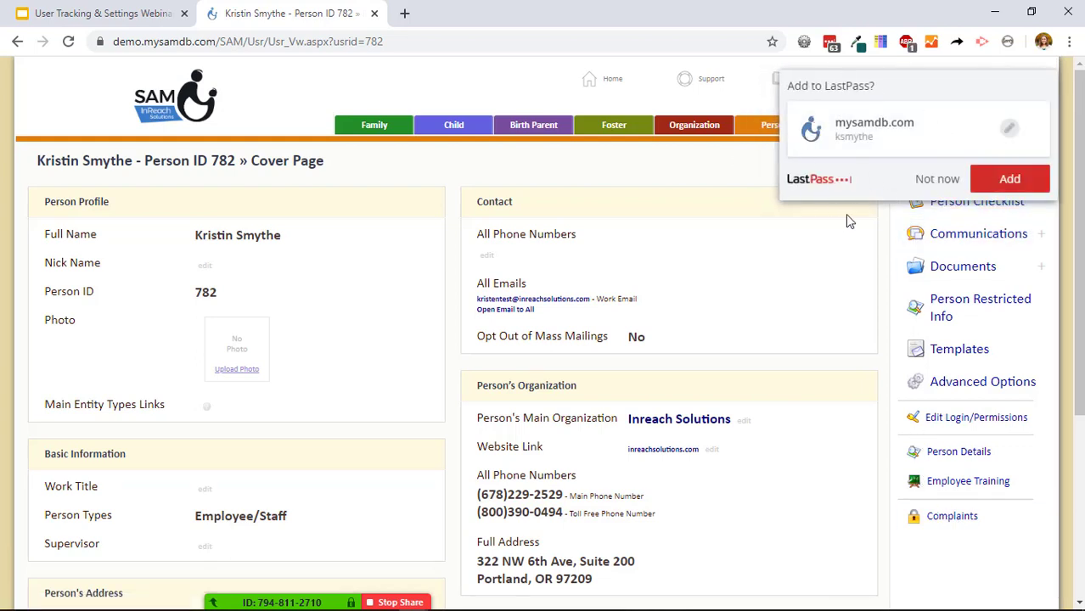
Dismiss the save-password prompt, log out, and sign in with the new staff user's username and password.
left_click(938, 179)
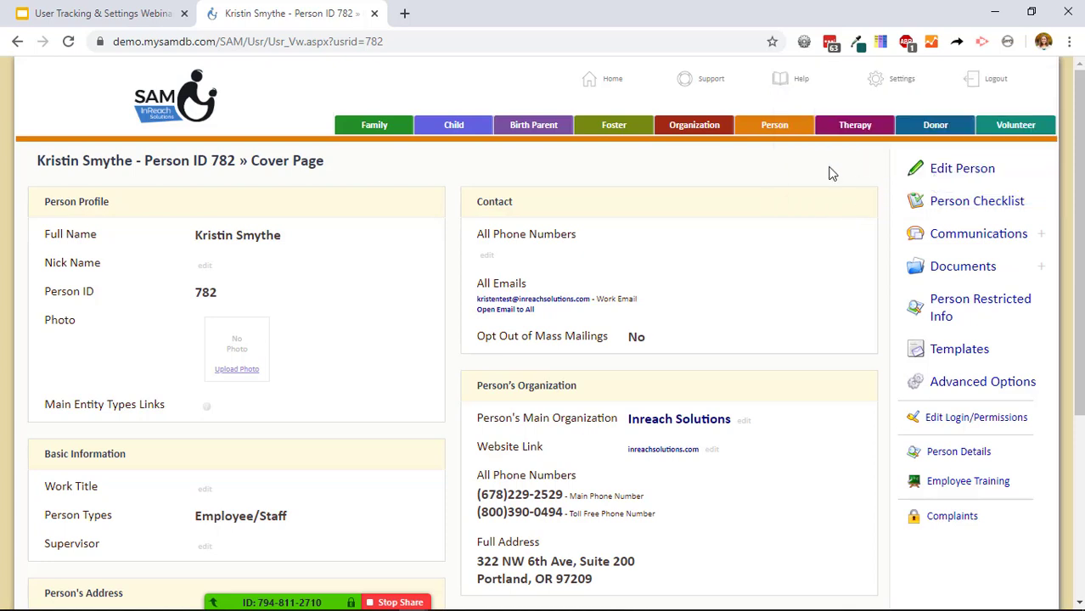
left_click(994, 82)
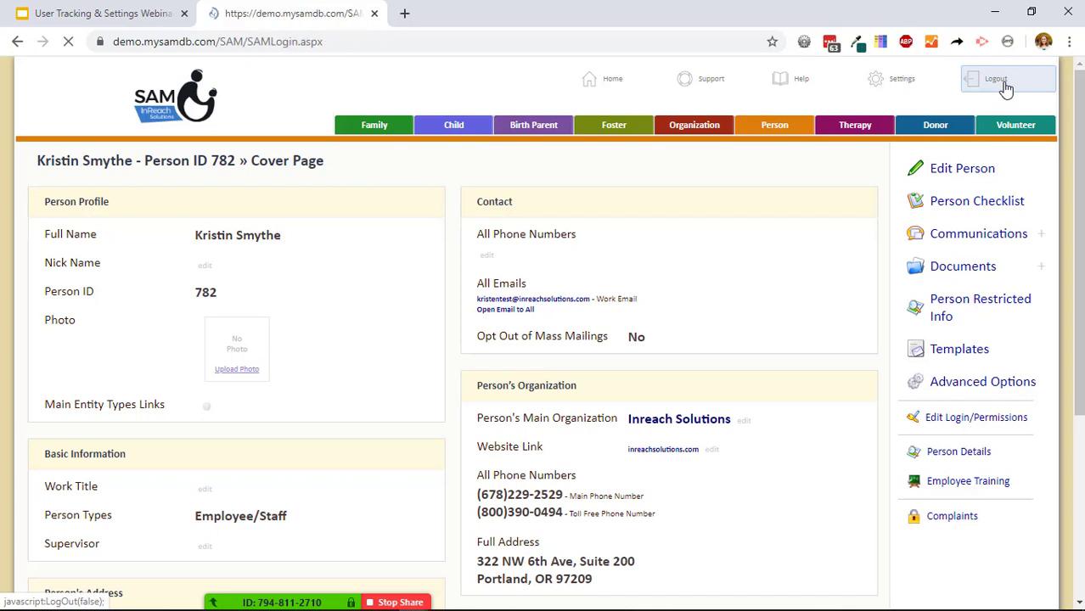
key("ctrl+a")
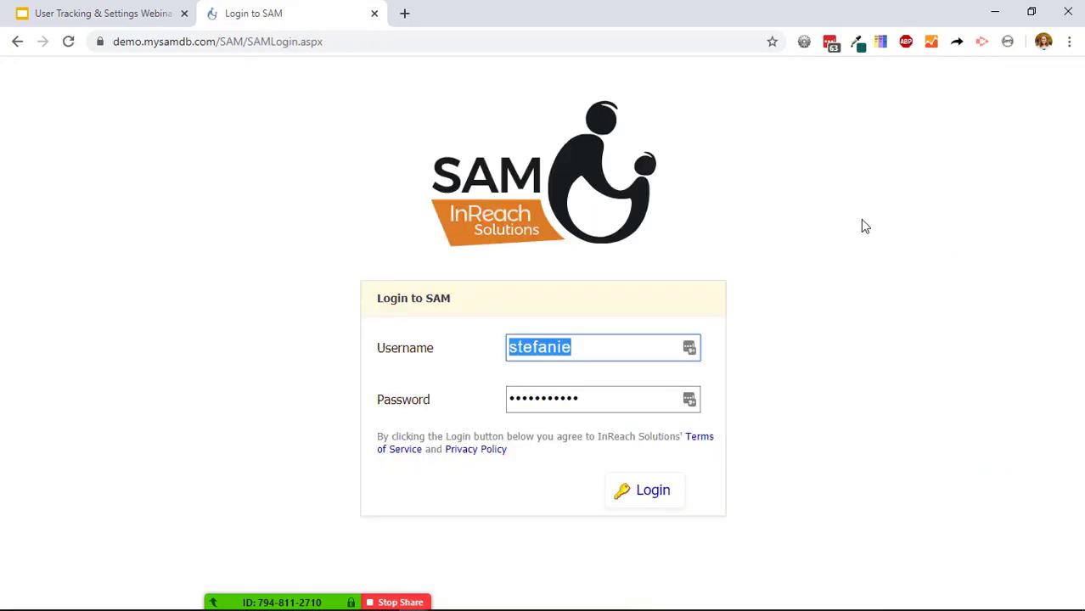
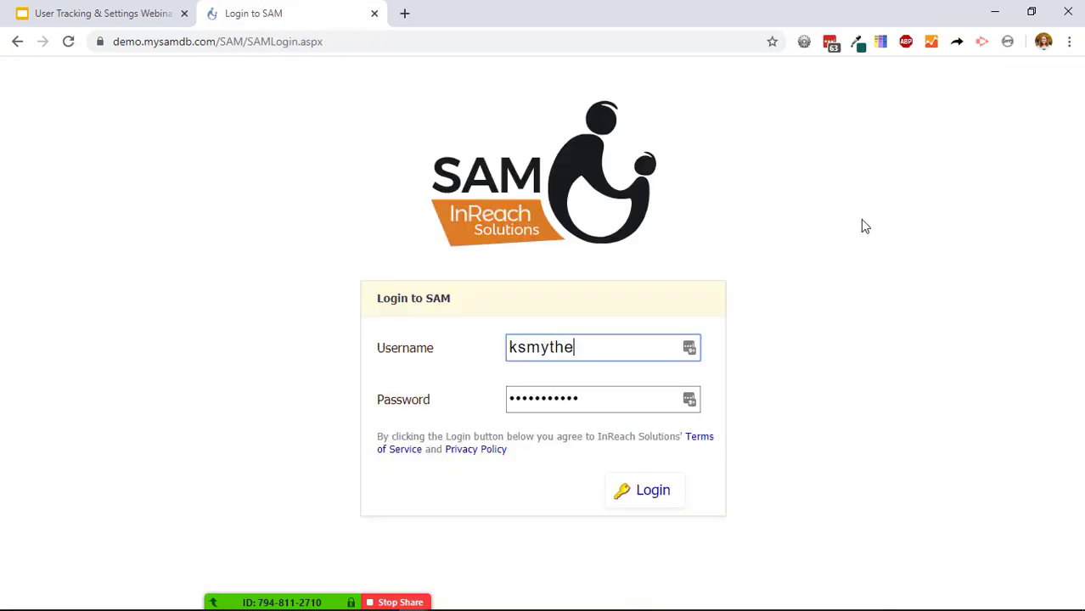
key("Tab")
type("•••••••••••")
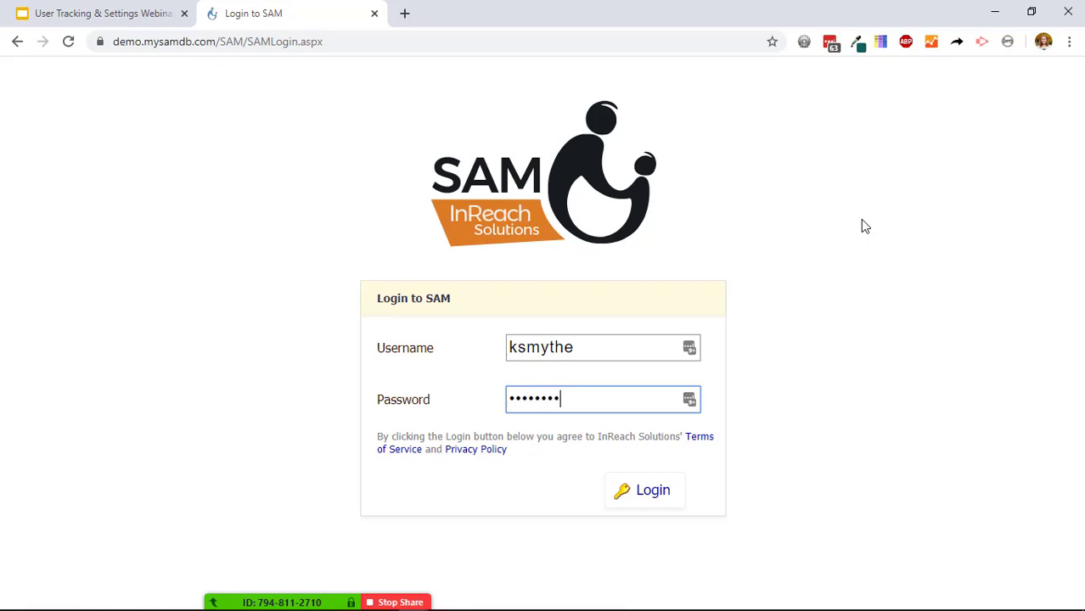
key("Return")
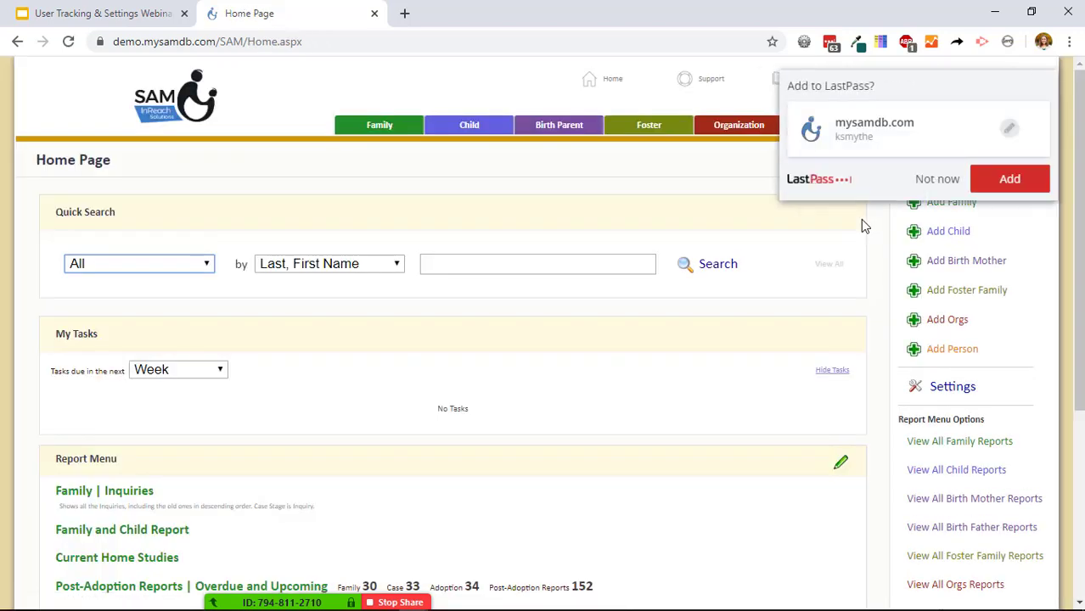
Open Settings > Change My Username or Password and reveal the Reset Password fields.
left_click(948, 181)
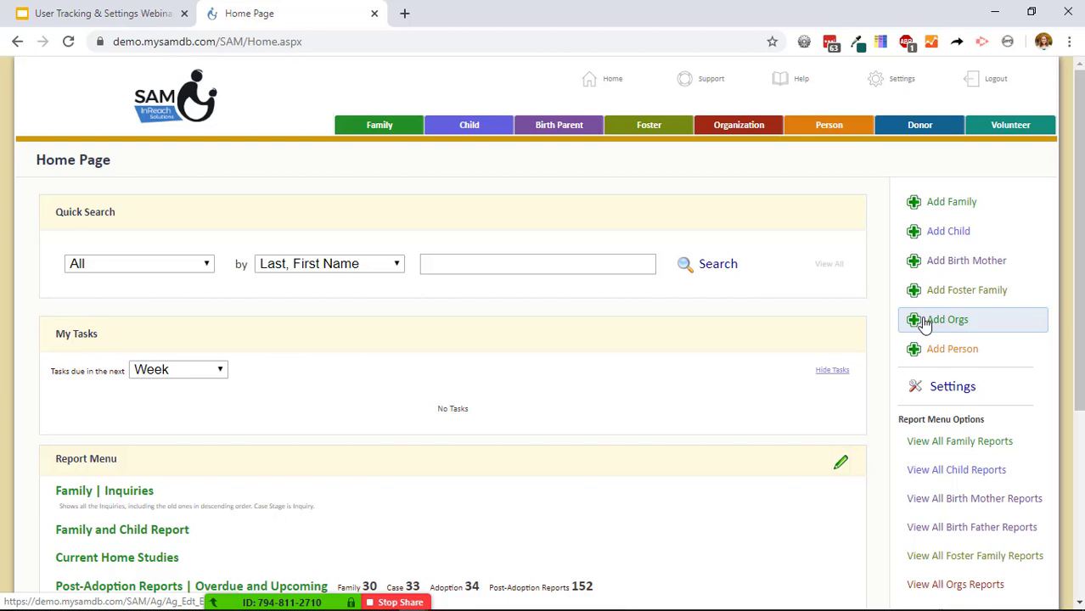
left_click(974, 396)
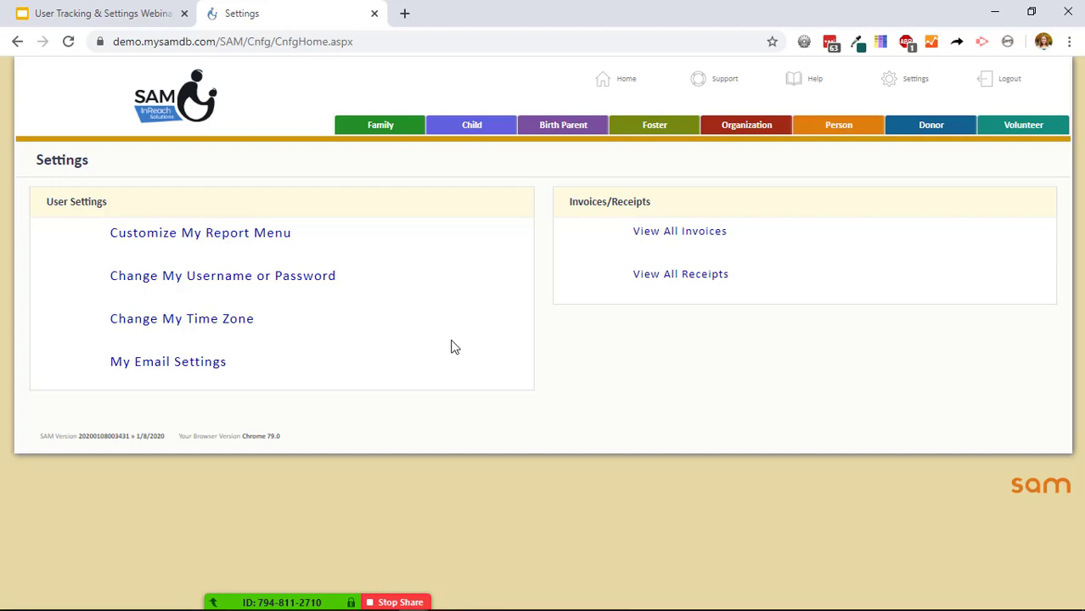
left_click(308, 278)
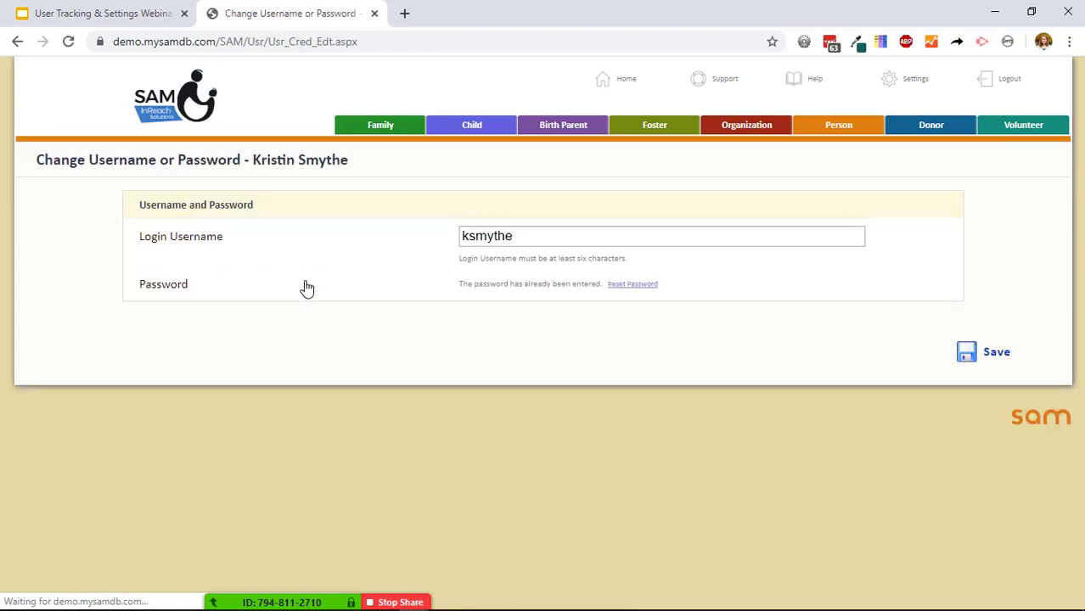
left_click(646, 285)
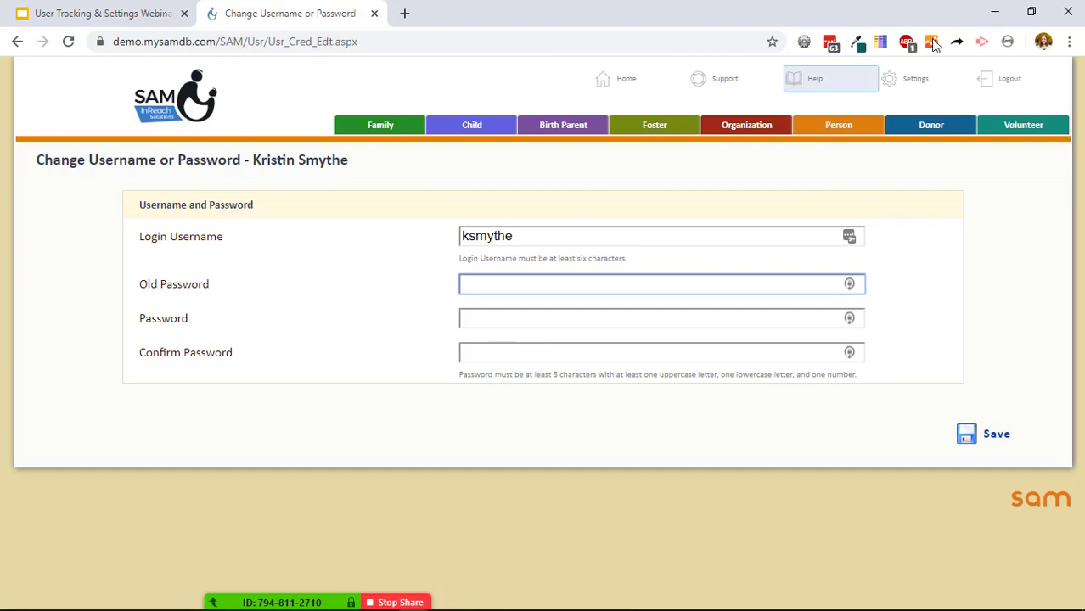
left_click(1026, 90)
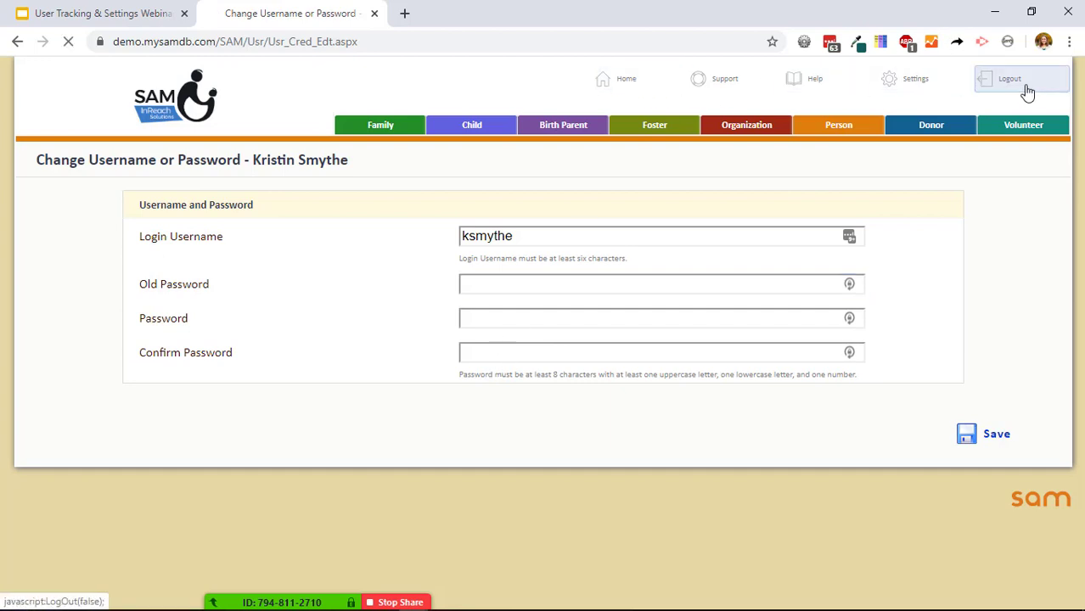
Log back in with the saved admin account and open the Security Center.
left_click(650, 487)
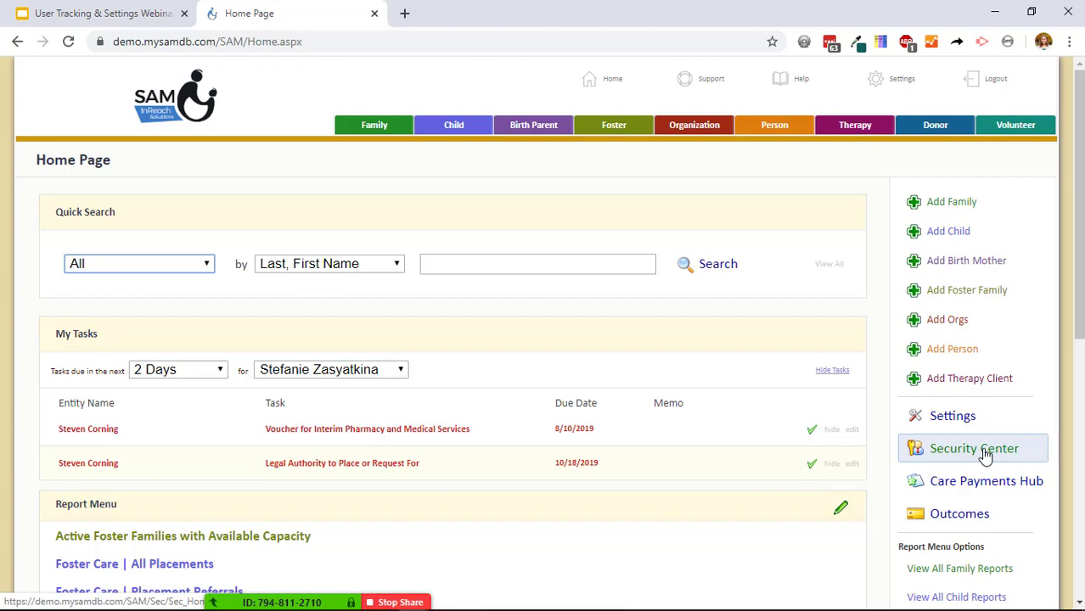
left_click(975, 450)
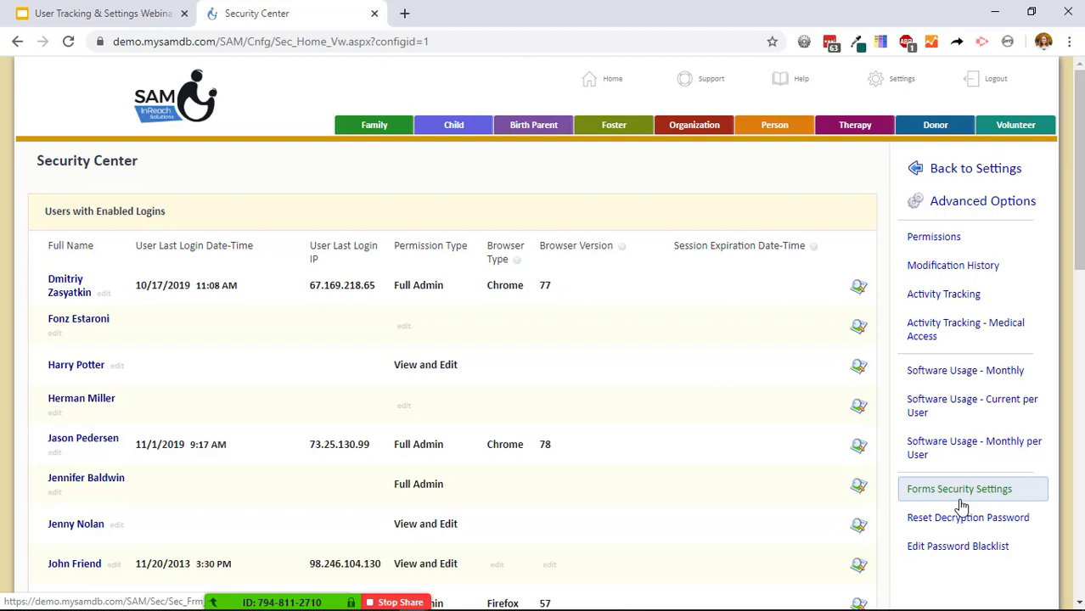
Open Forms Security Settings to view the 120-minute session timeout and Cross-Submit options.
left_click(962, 506)
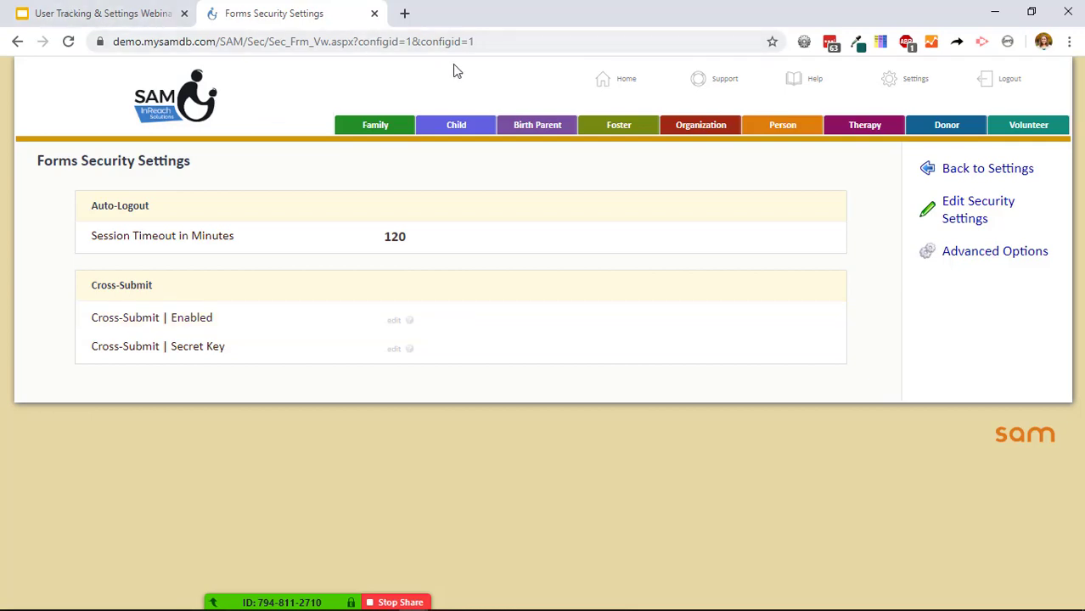
Present the slides full screen up to the Security Center slide, then return to SAM's Security Center.
left_click(17, 41)
left_click(117, 7)
left_click(146, 96)
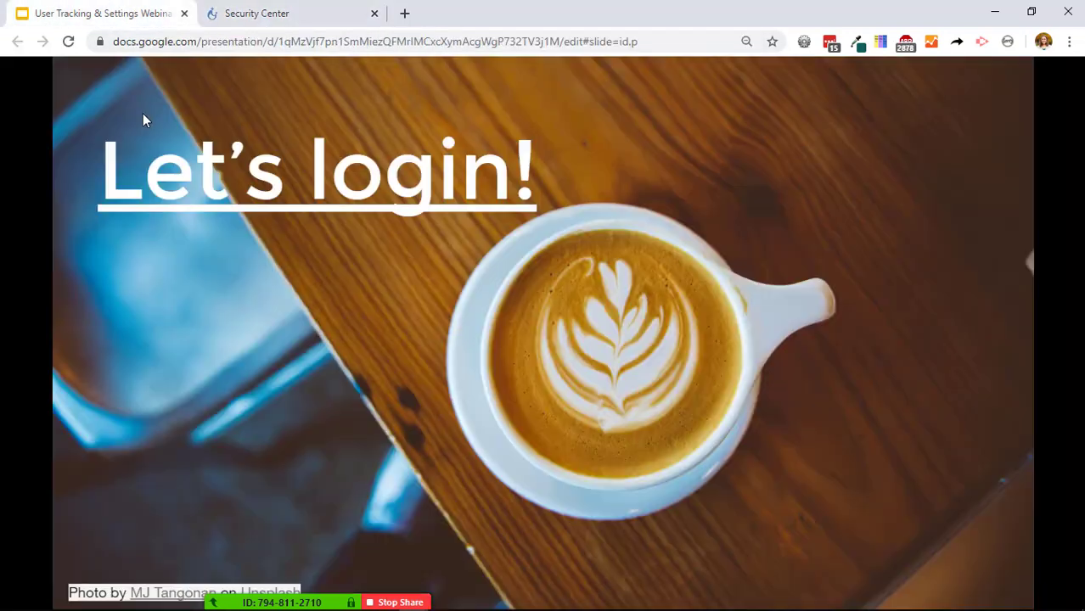
left_click(204, 337)
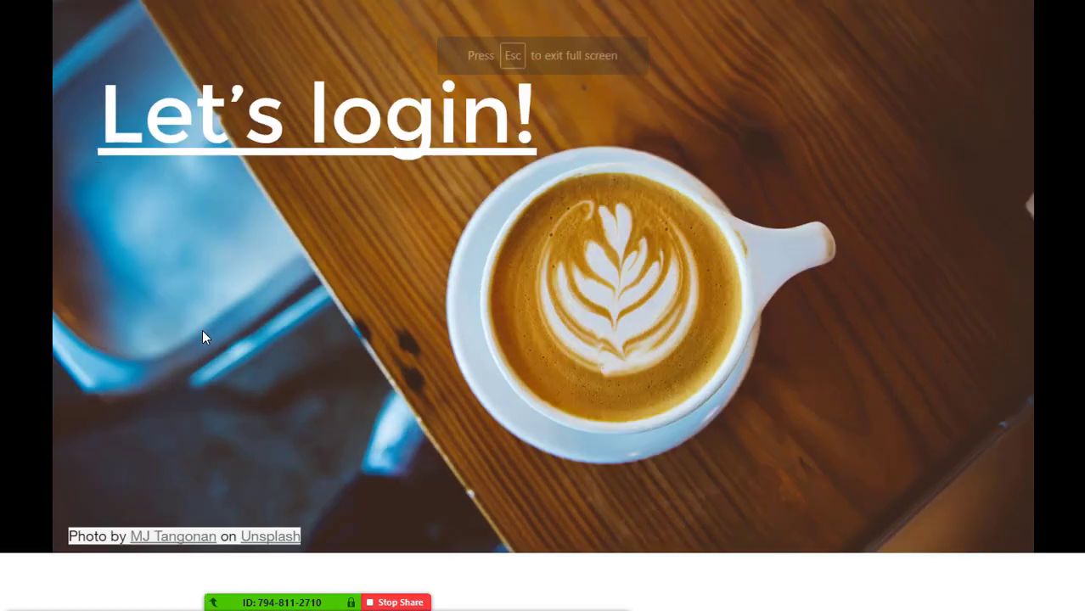
left_click(204, 337)
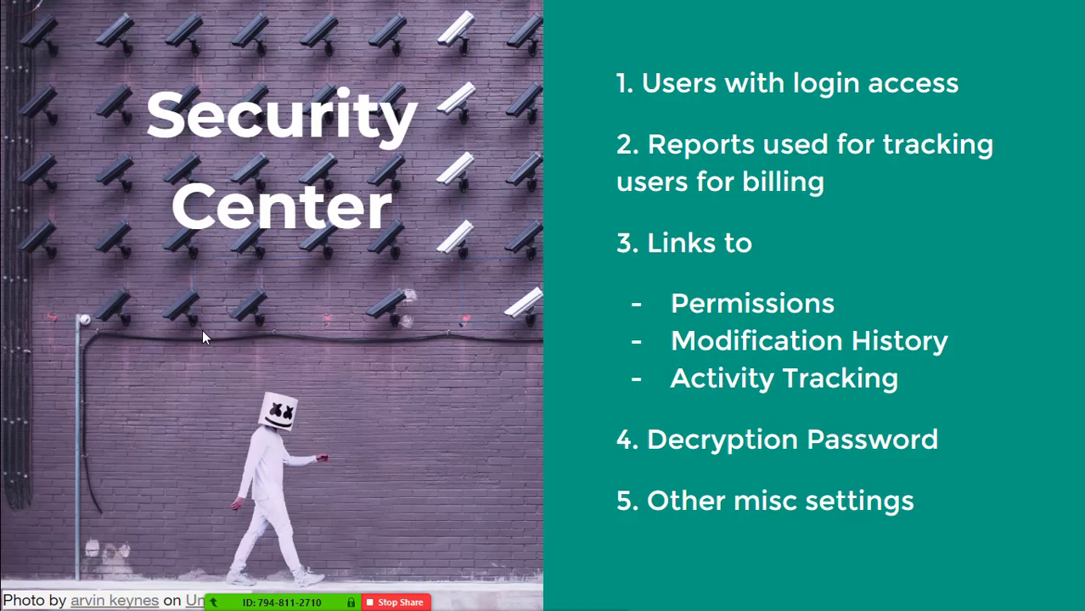
key("alt+Tab")
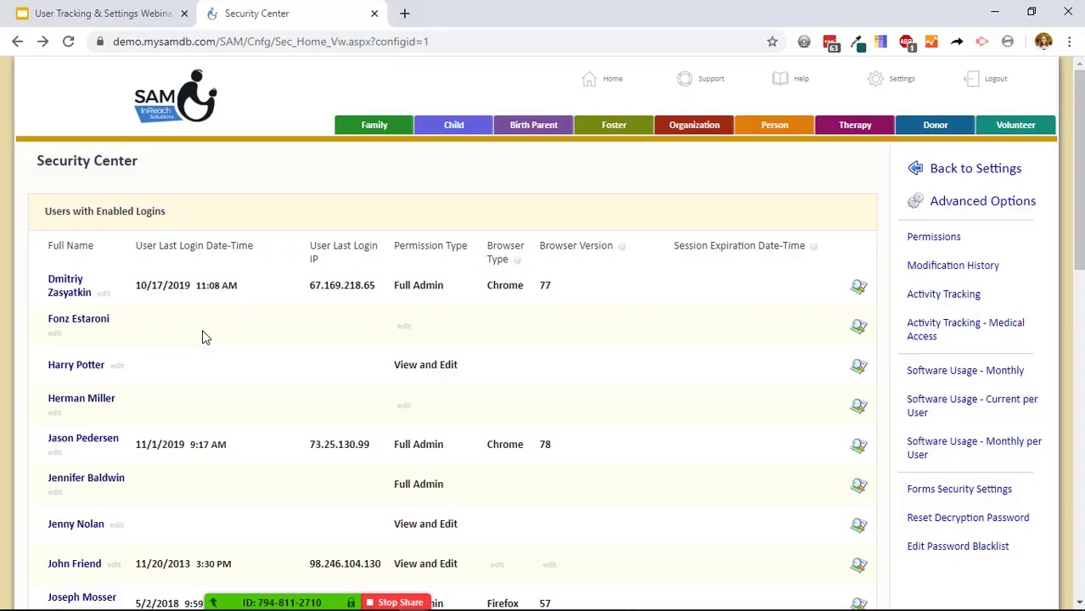
scroll(335, 242, "down", 1)
scroll(339, 246, "up", 1)
scroll(281, 469, "down", 1)
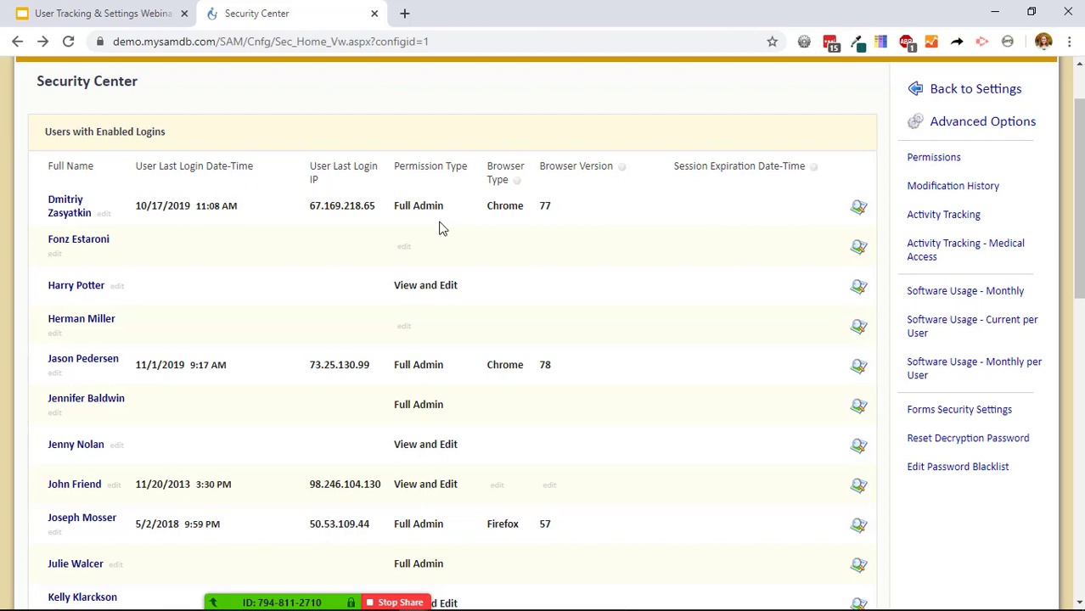
scroll(439, 228, "down", 1)
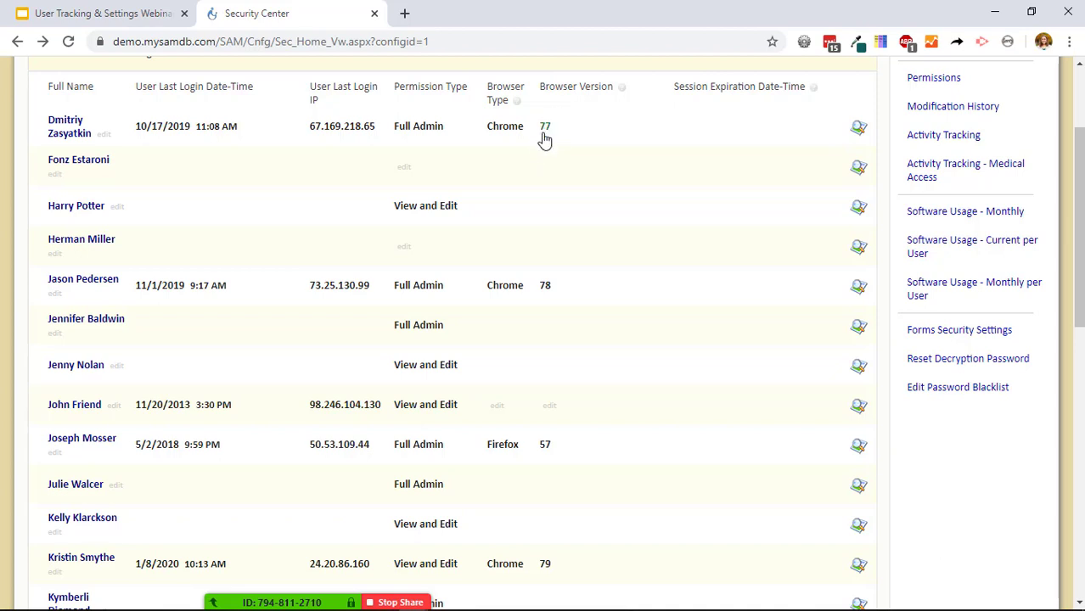
scroll(572, 220, "down", 1)
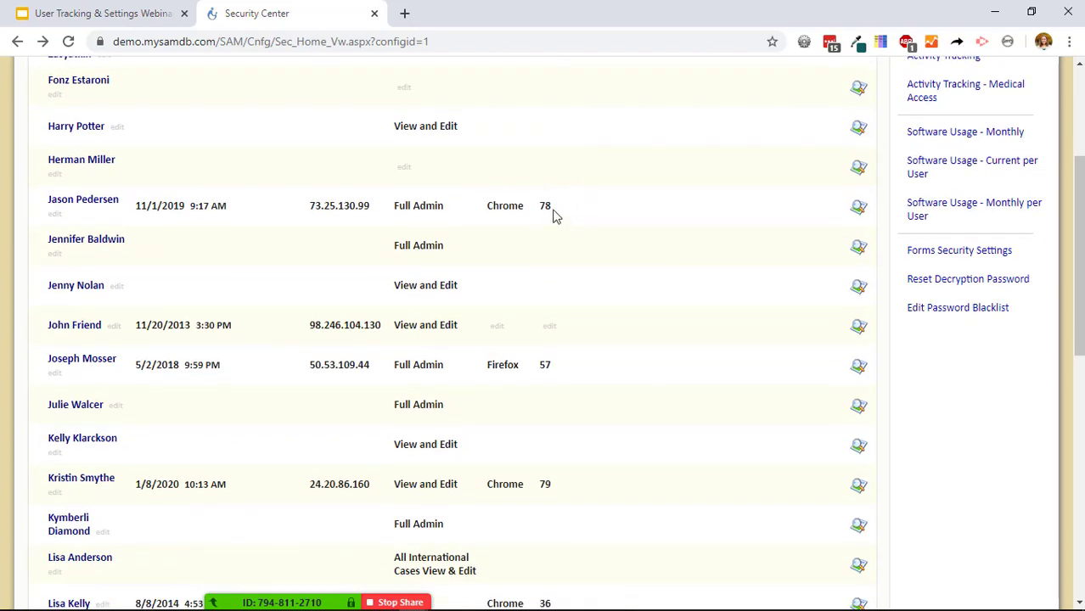
scroll(577, 273, "down", 1)
scroll(586, 280, "down", 2)
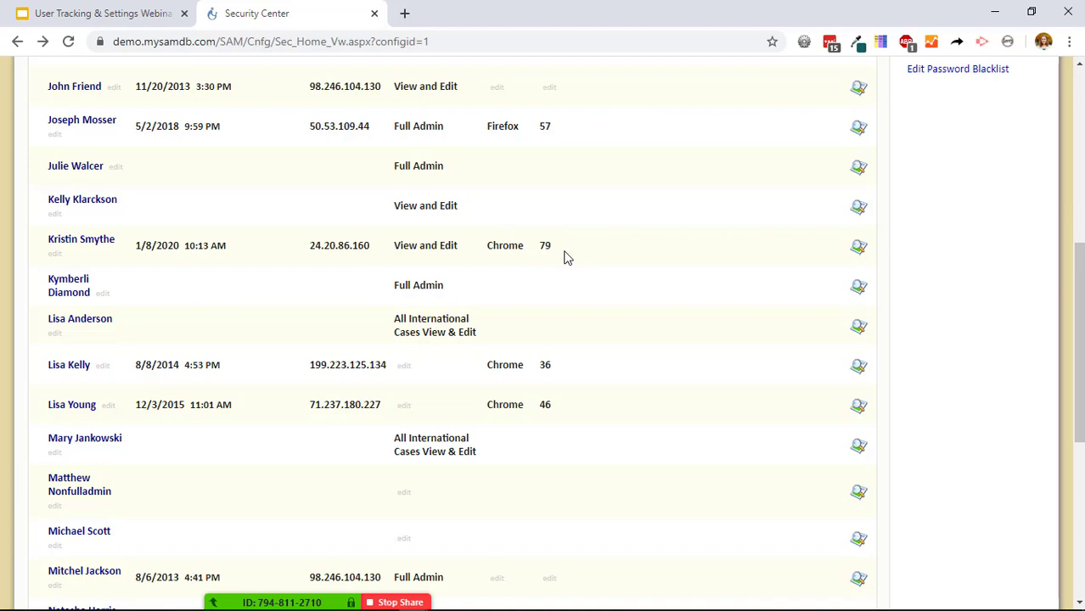
scroll(575, 273, "down", 2)
scroll(586, 282, "up", 8)
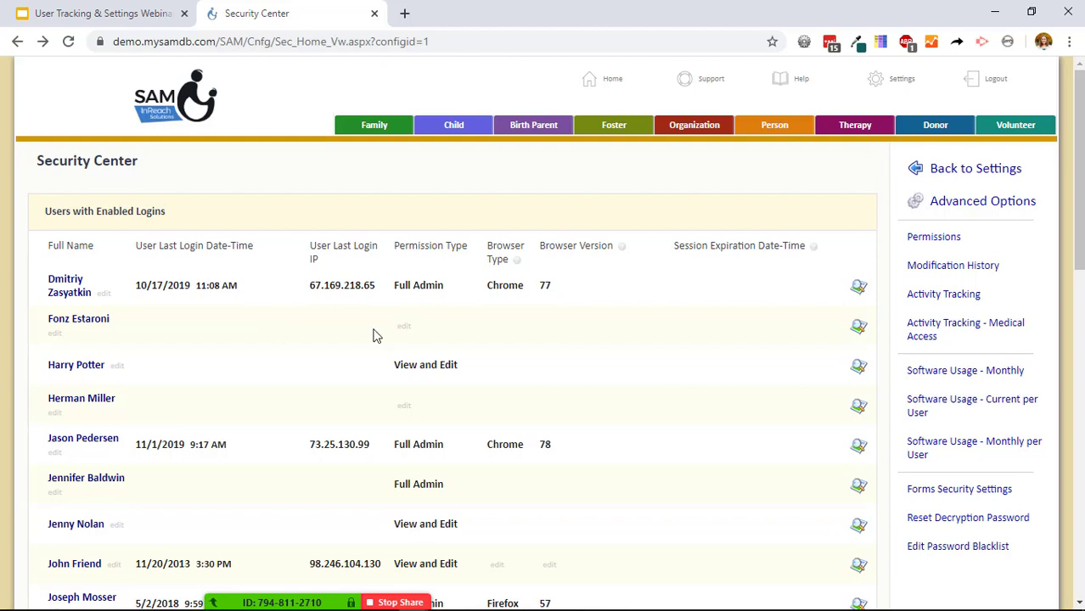
Uncheck Login Enabled for the second listed user, who never logged in, save, and return Home.
left_click(862, 334)
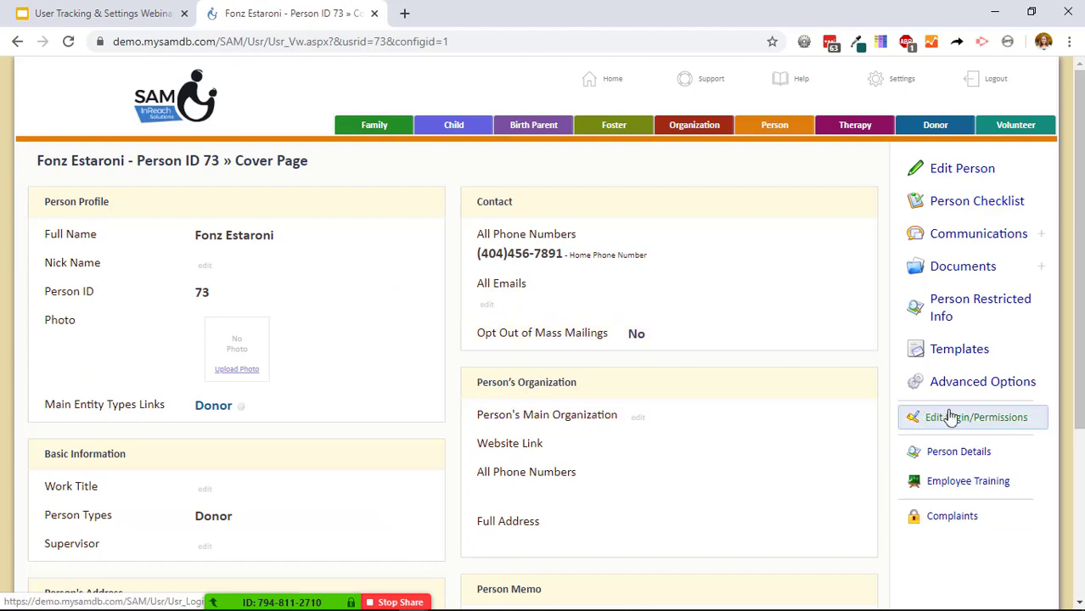
left_click(963, 421)
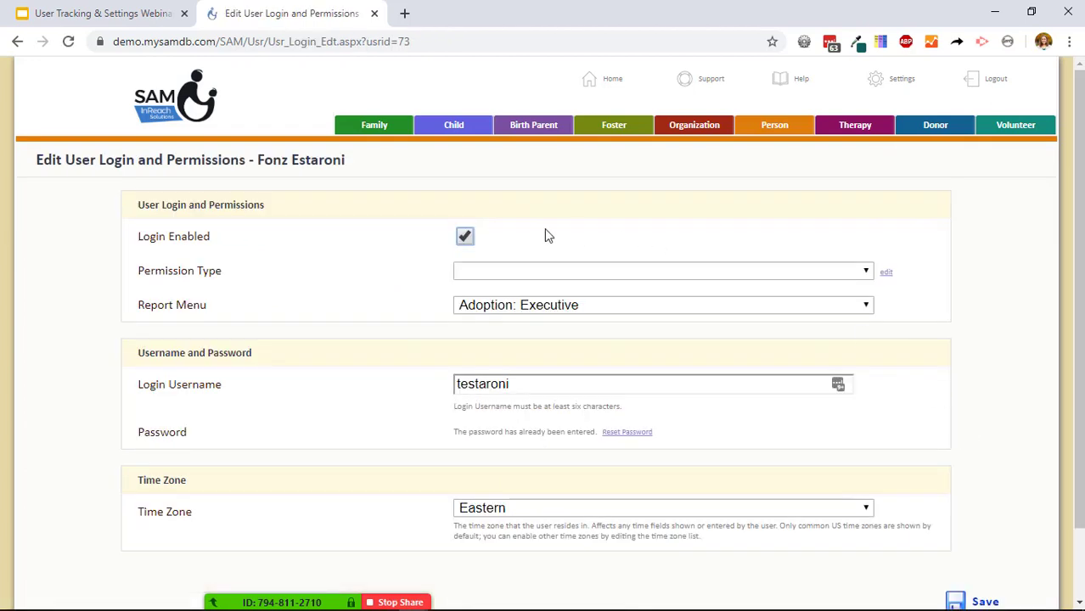
left_click(470, 239)
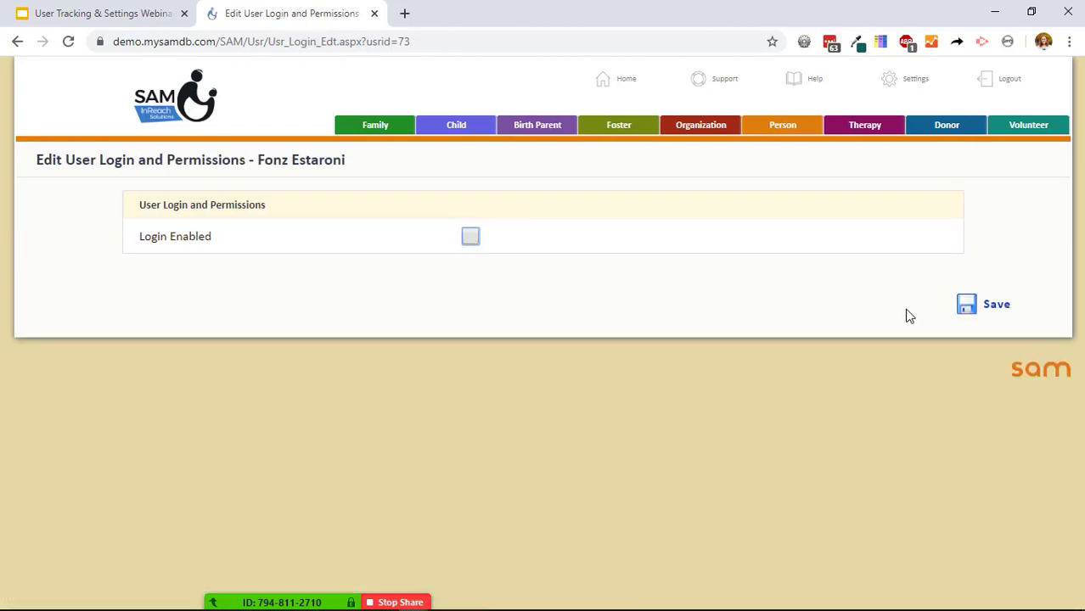
left_click(995, 309)
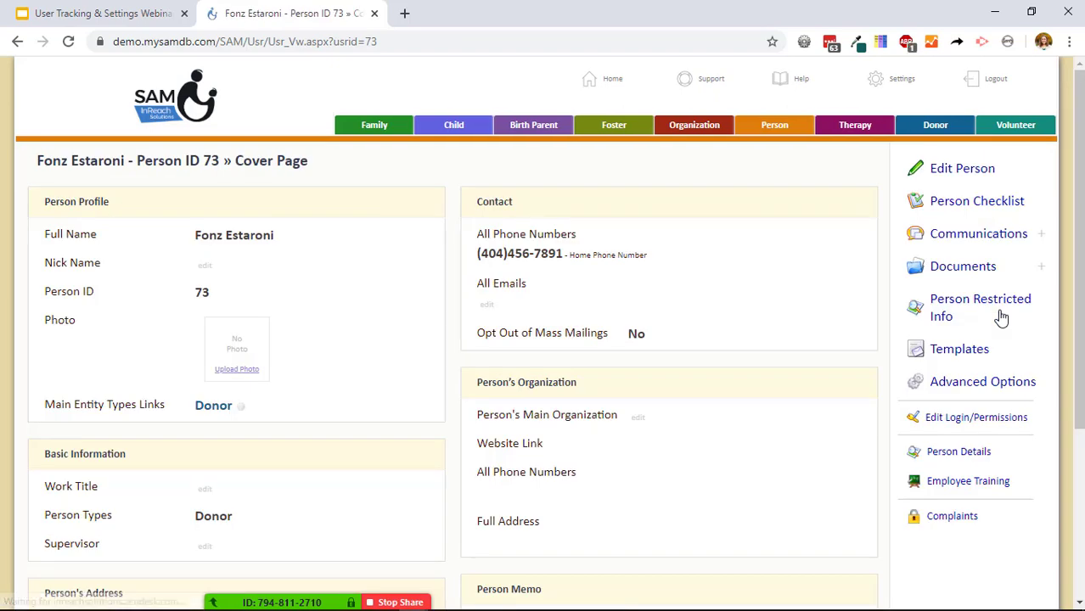
left_click(612, 82)
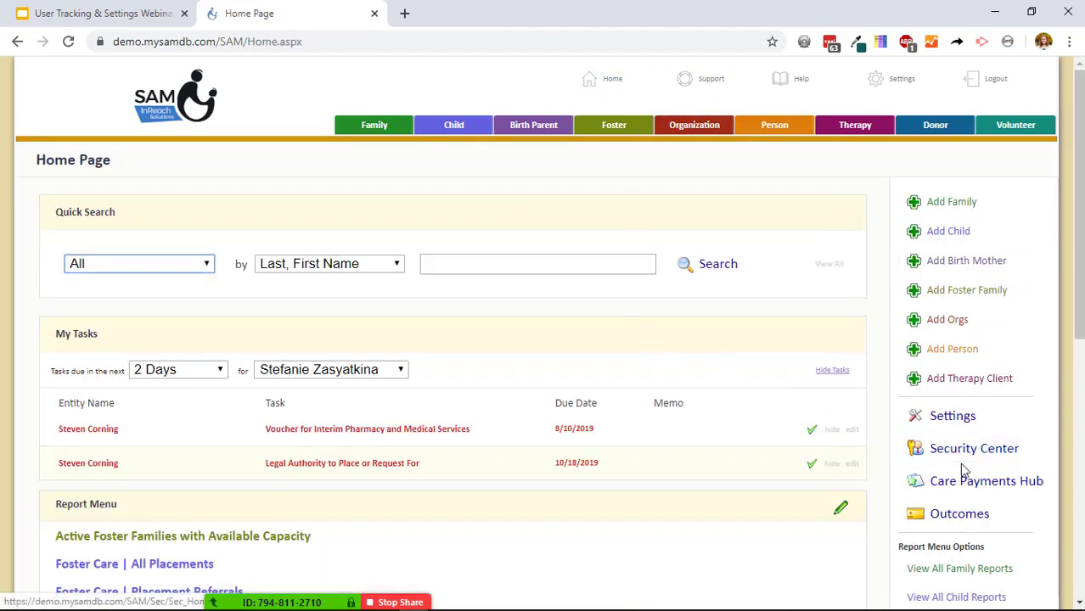
From Security Center, bring up the Select Permission Type to Modify list, including View and Edit and View Only.
left_click(952, 452)
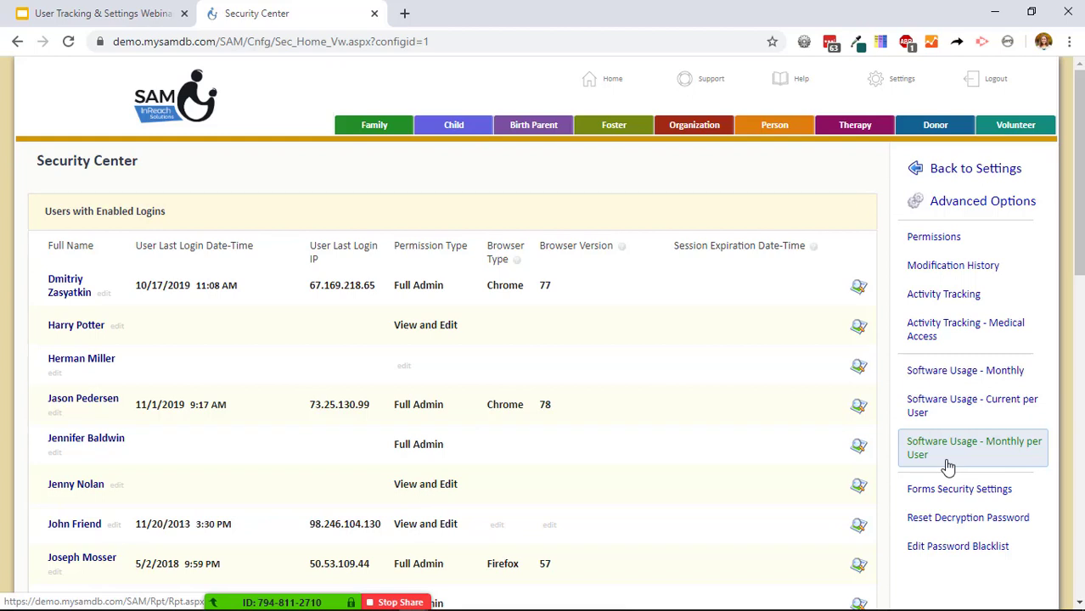
left_click(955, 245)
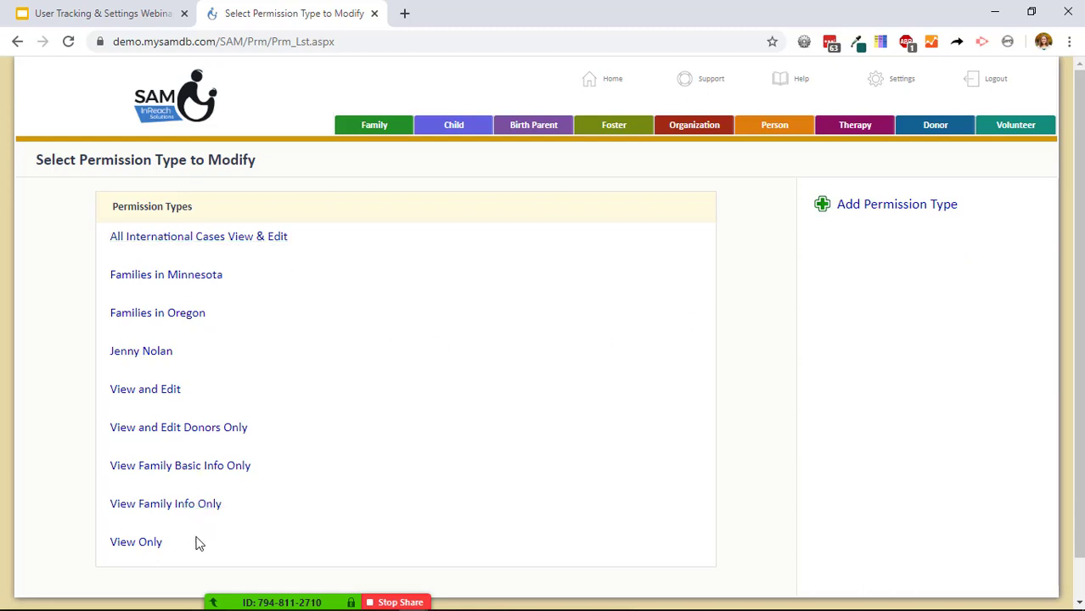
Inspect the Families in Minnesota permission type filtering to 4 Minnesota family records, then go Home.
left_click(205, 277)
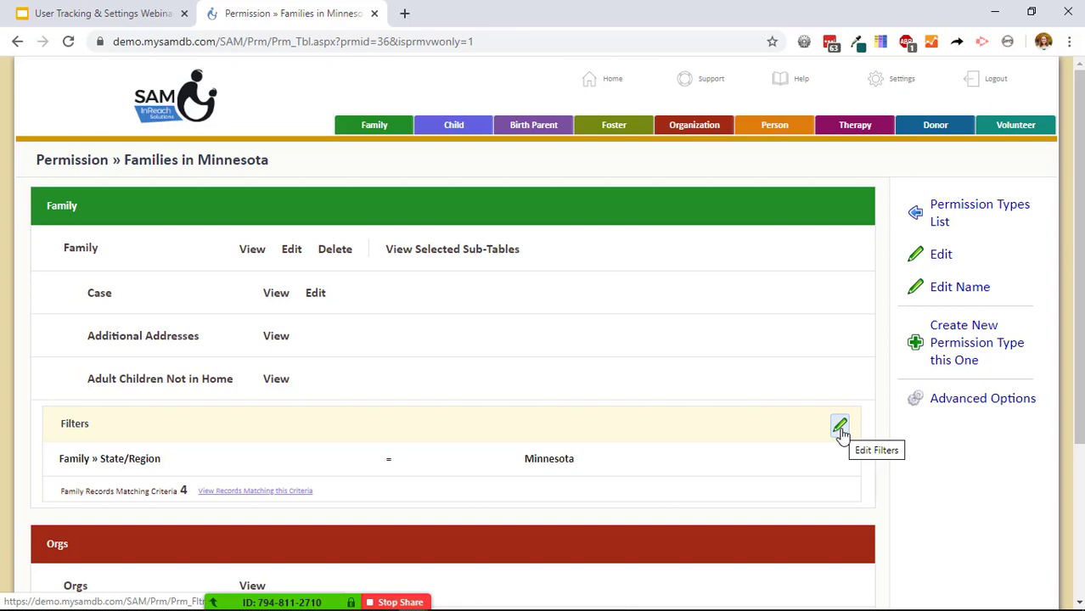
left_click(608, 79)
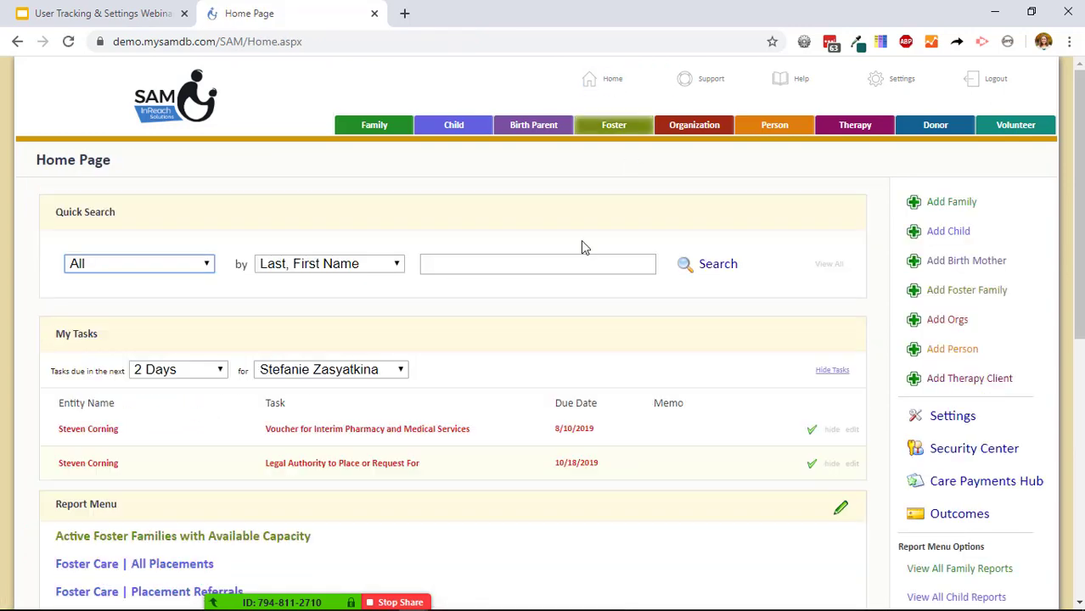
Open the Modification History report from the Security Center sidebar.
scroll(864, 211, "down", 3)
scroll(1006, 269, "up", 1)
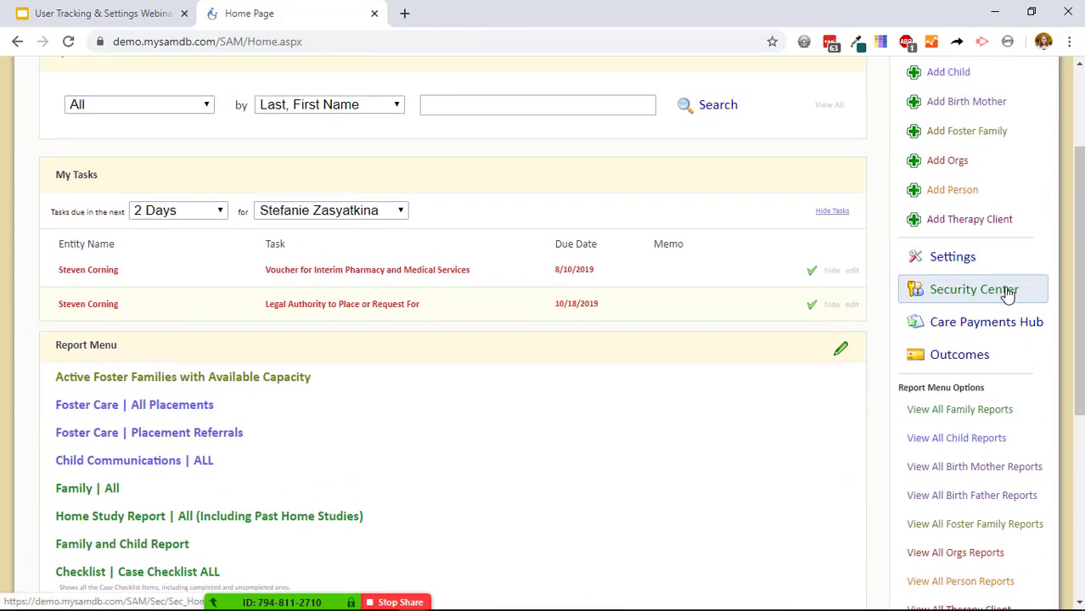
left_click(1008, 293)
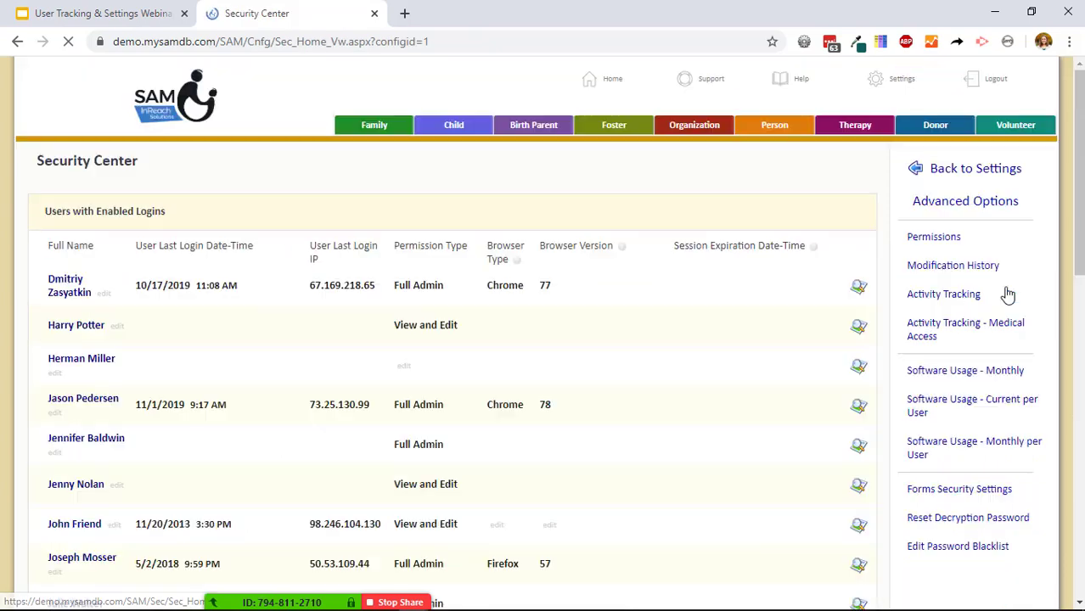
left_click(937, 276)
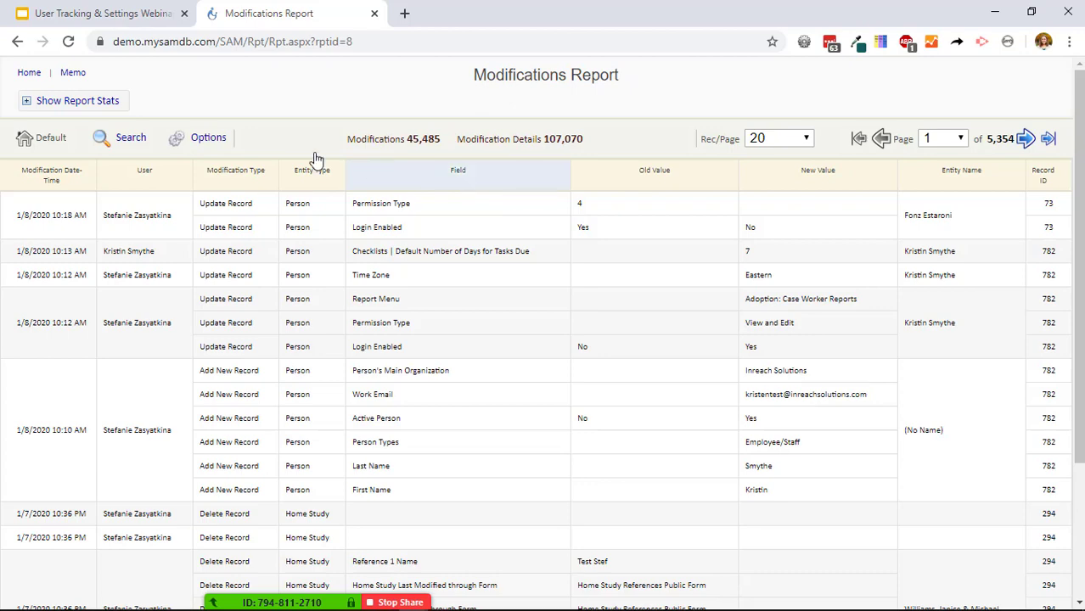
Go Home, then into Security Center, and open the Activity Tracking Report of 299,758 page visits.
left_click(27, 73)
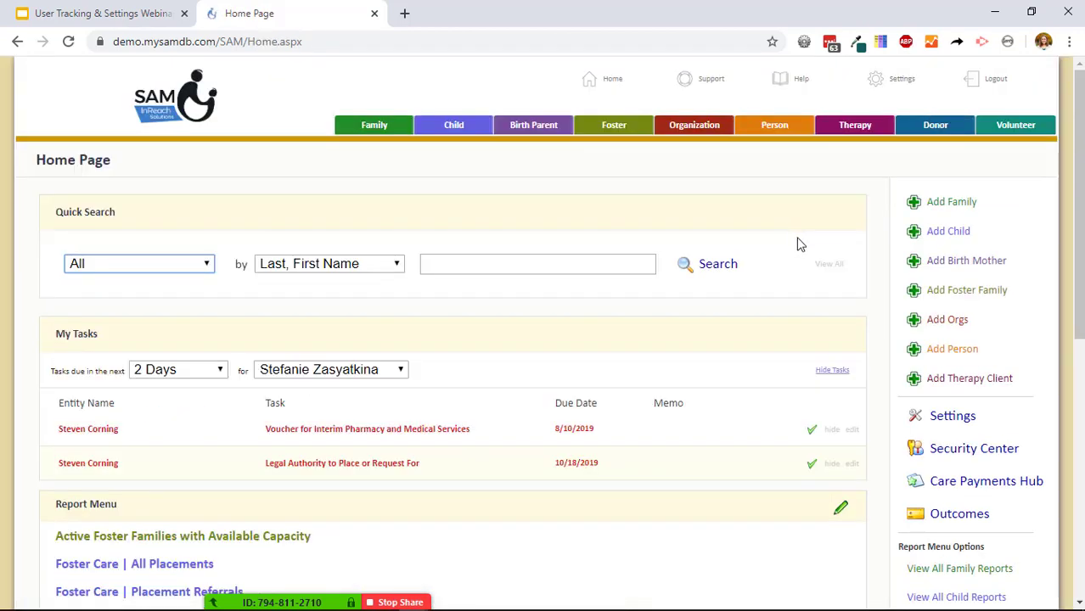
left_click(945, 455)
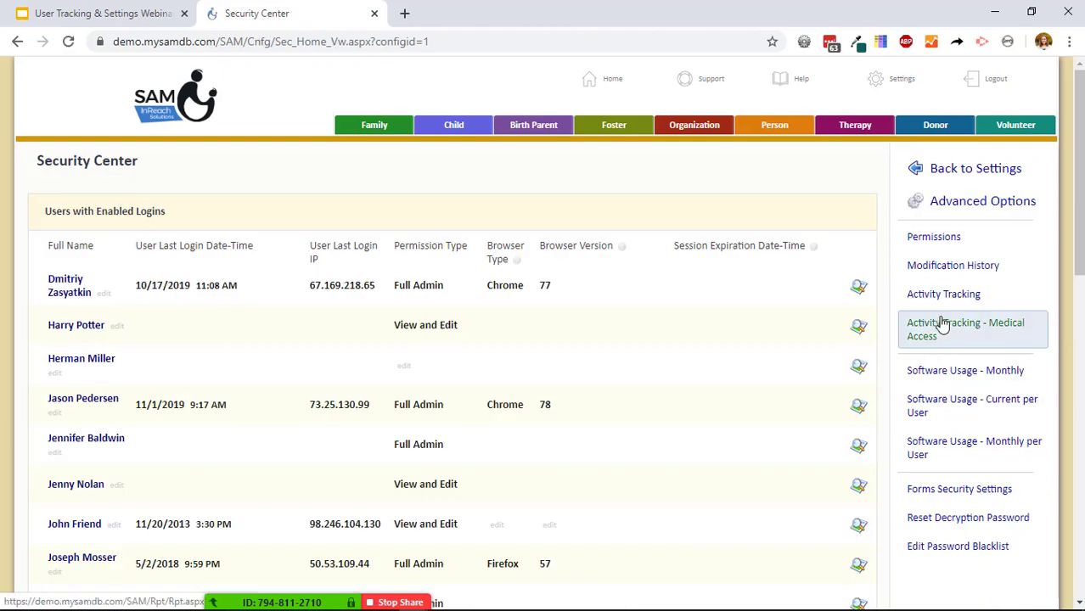
left_click(953, 302)
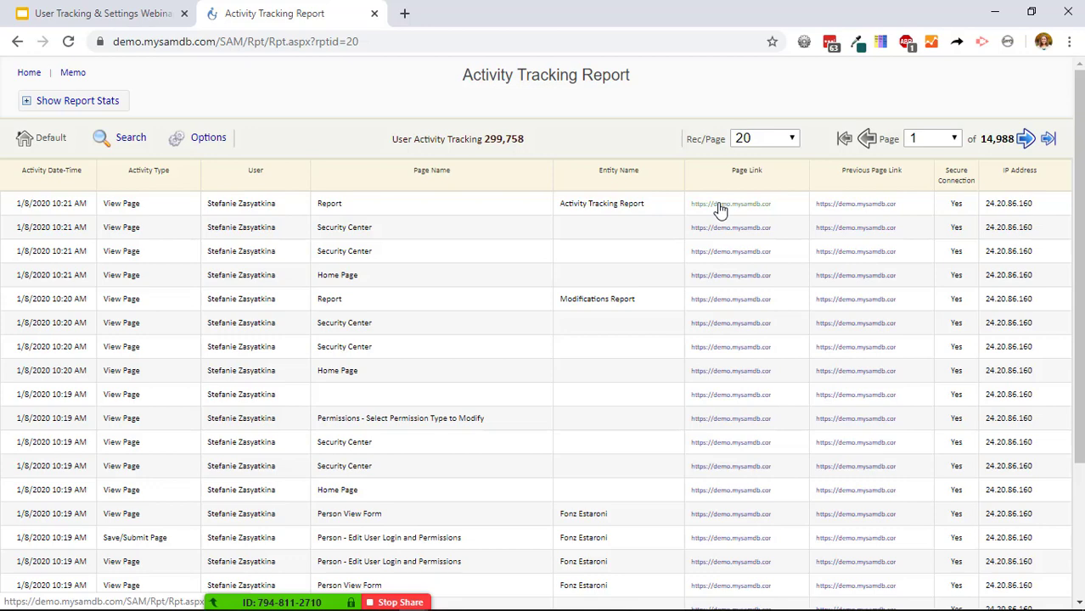
View the Activity Tracking - Medical Access report's 279 entries, then go back to Security Center.
left_click(17, 41)
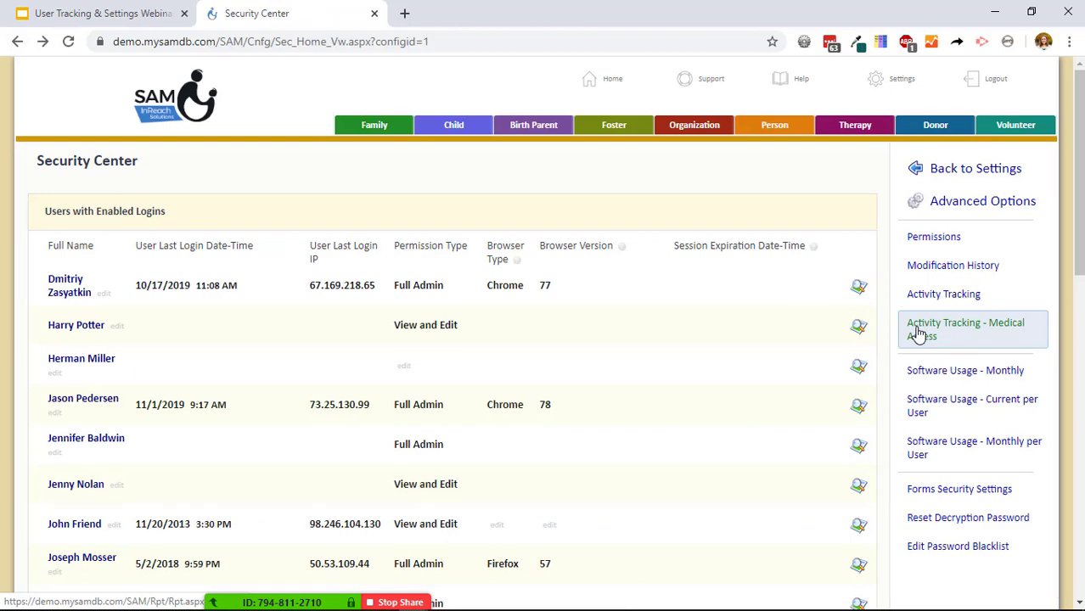
left_click(918, 333)
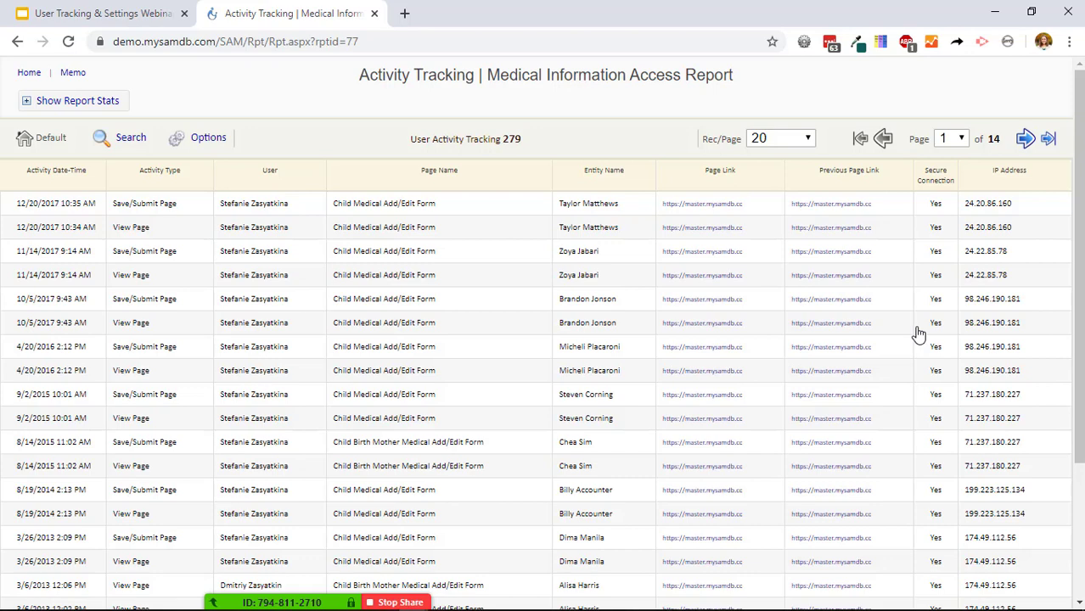
right_click(16, 42)
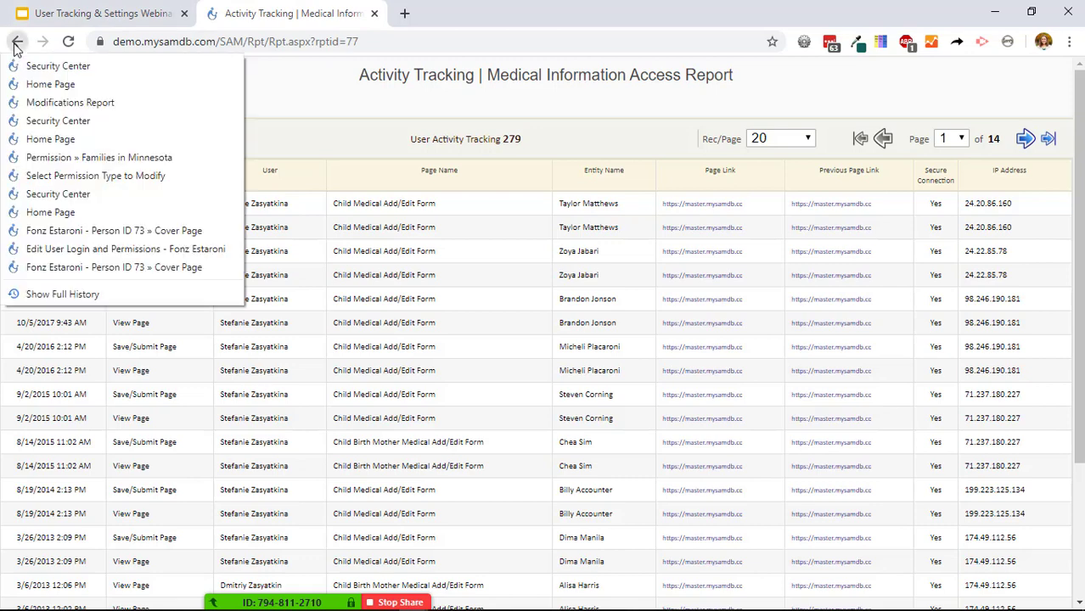
left_click(16, 42)
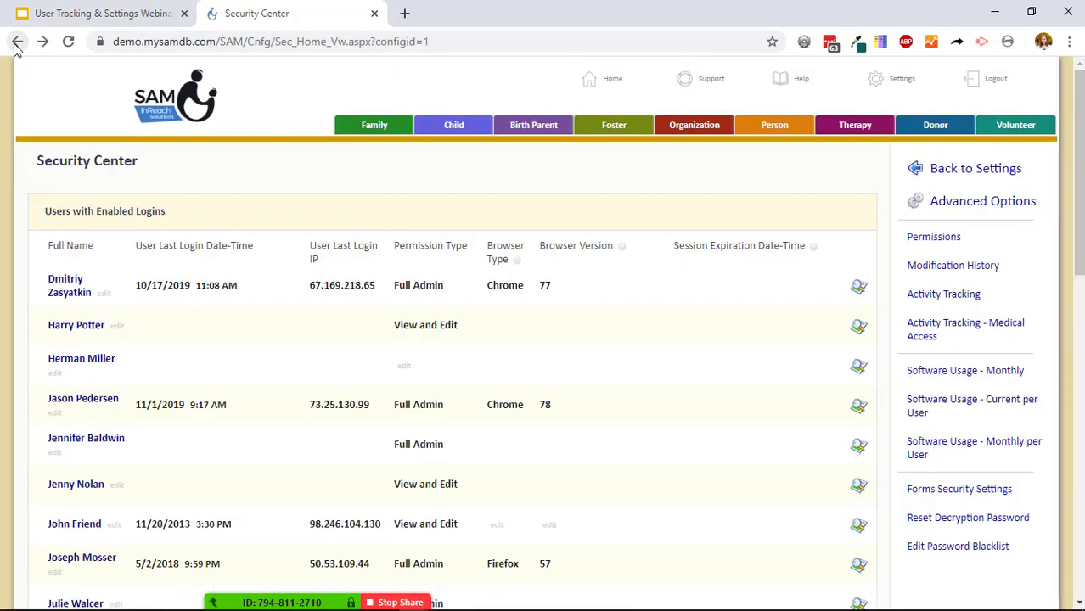
Open the Software Usage - Monthly report from the Security Center sidebar.
left_click(998, 376)
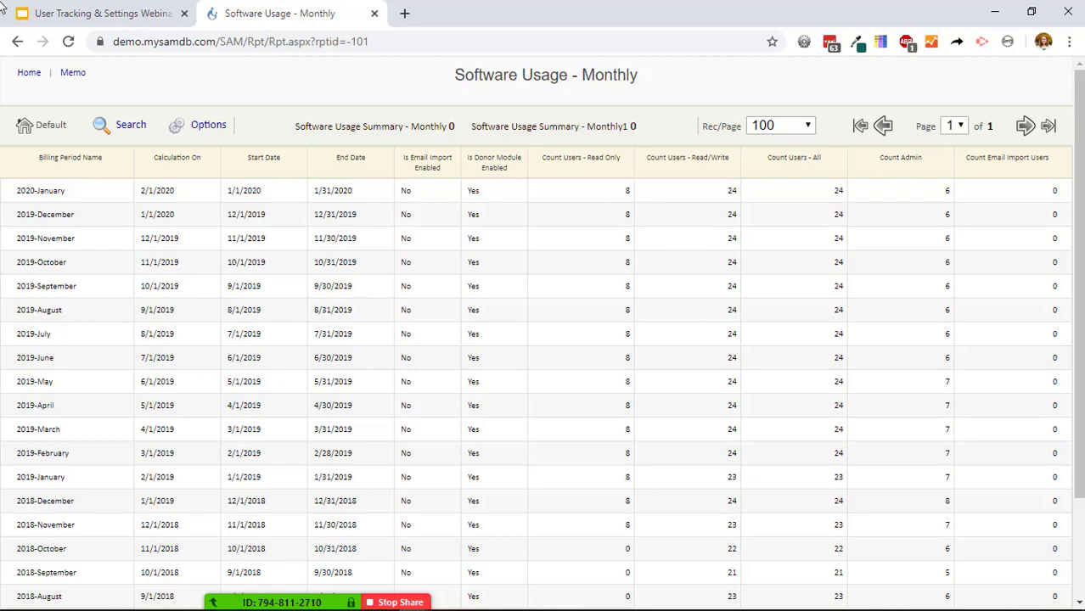
Back in Security Center, reopen Software Usage - Monthly showing 2020-January: 8 read-only, 24 read/write, 6 admins.
left_click(17, 46)
scroll(204, 272, "down", 5)
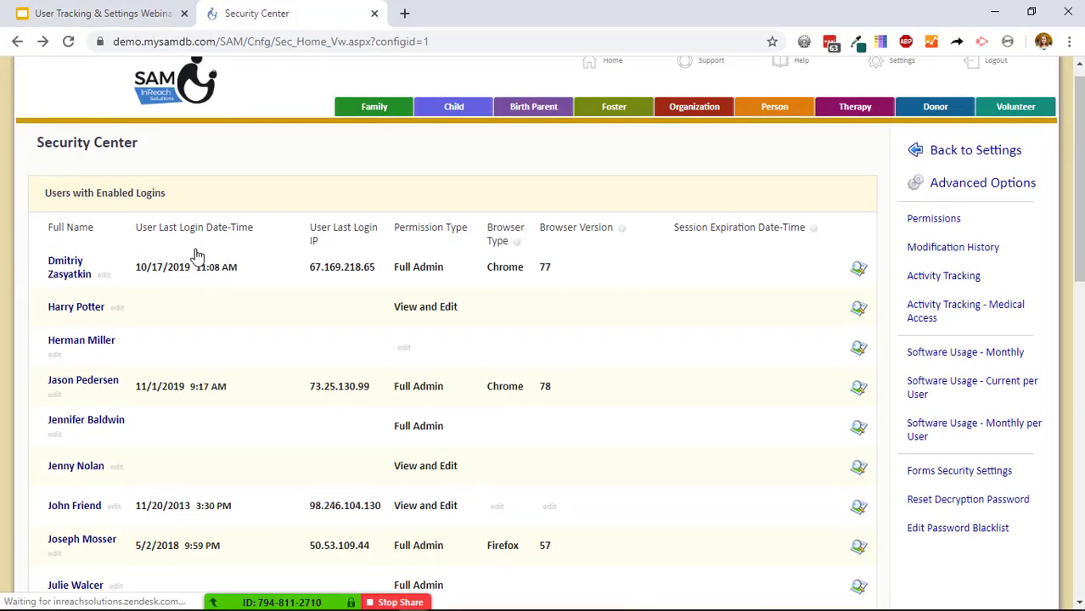
scroll(235, 396, "down", 6)
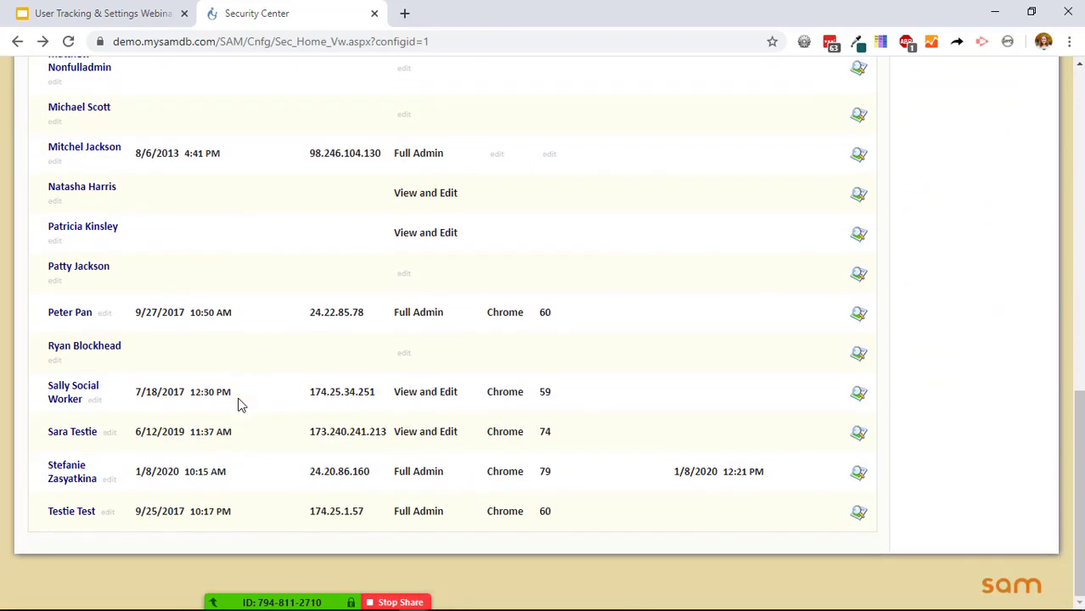
scroll(239, 405, "up", 10)
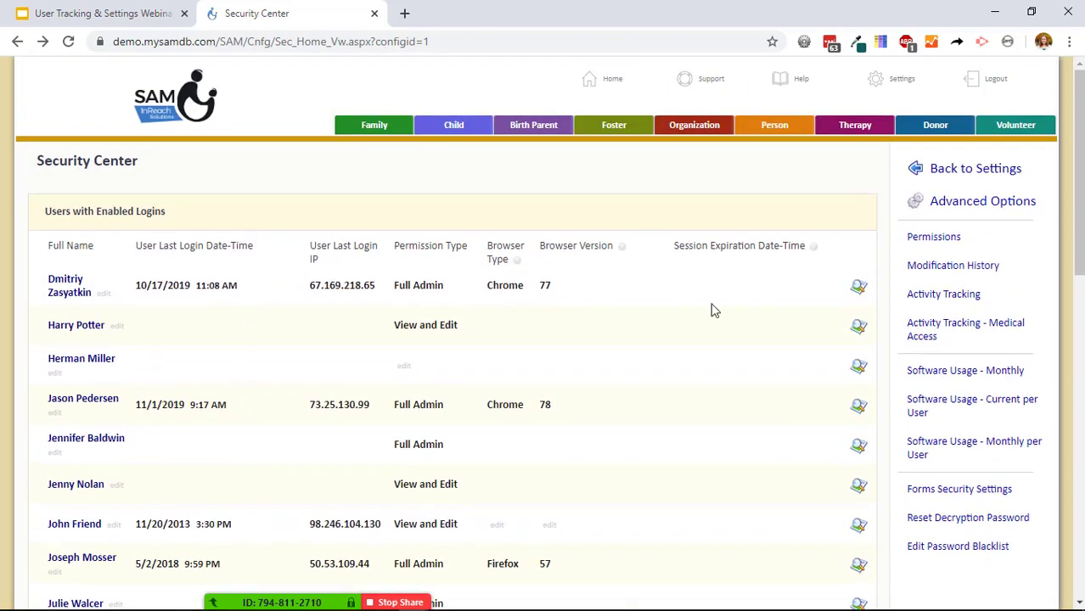
left_click(964, 373)
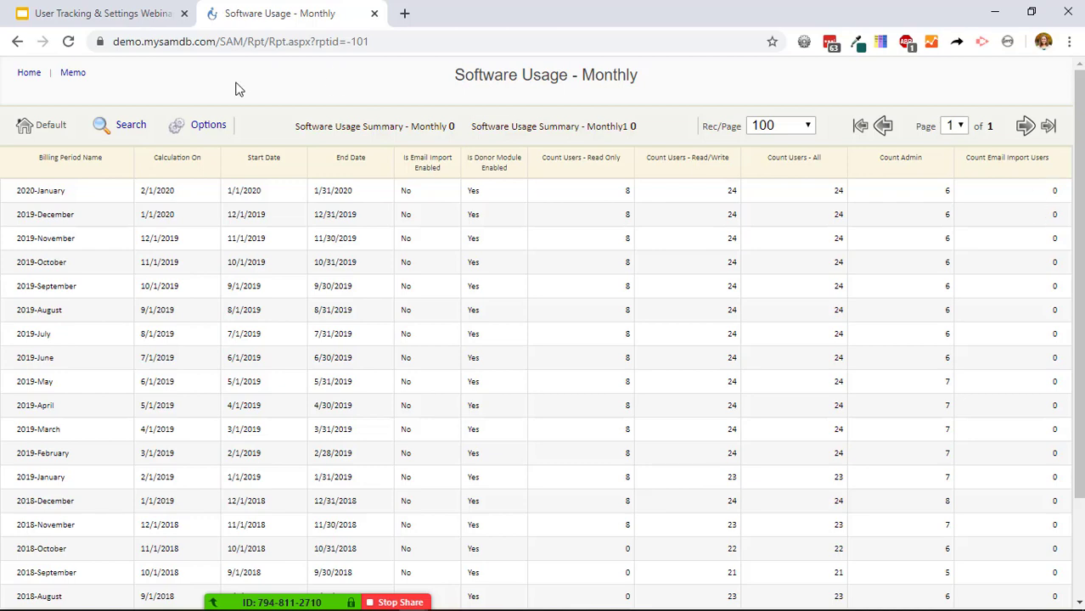
Return to Security Center and open Forms Security Settings with its 120-minute session timeout.
left_click(18, 41)
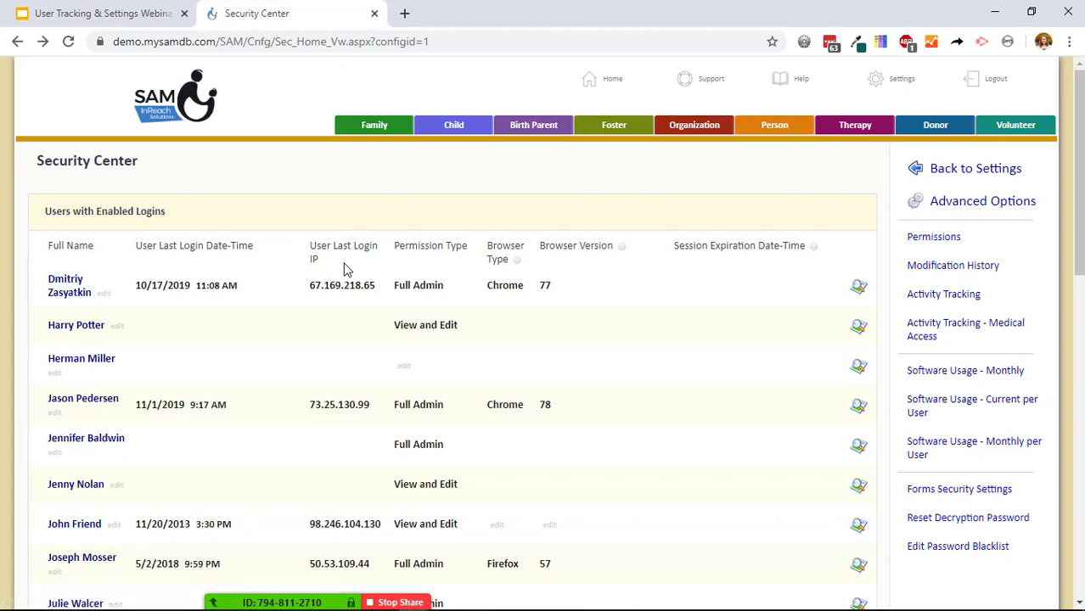
scroll(900, 387, "down", 2)
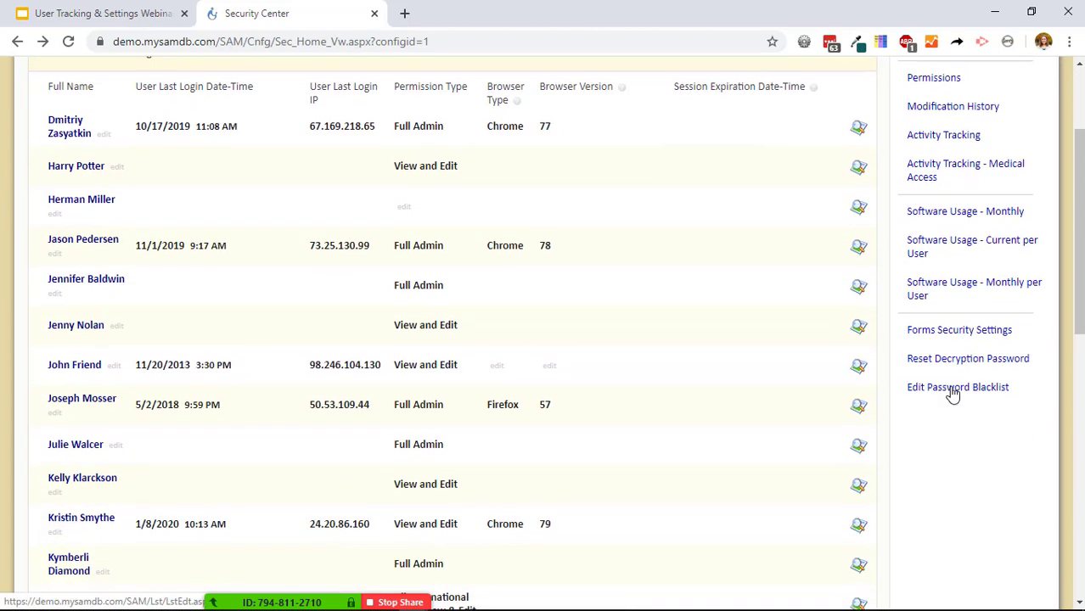
left_click(971, 342)
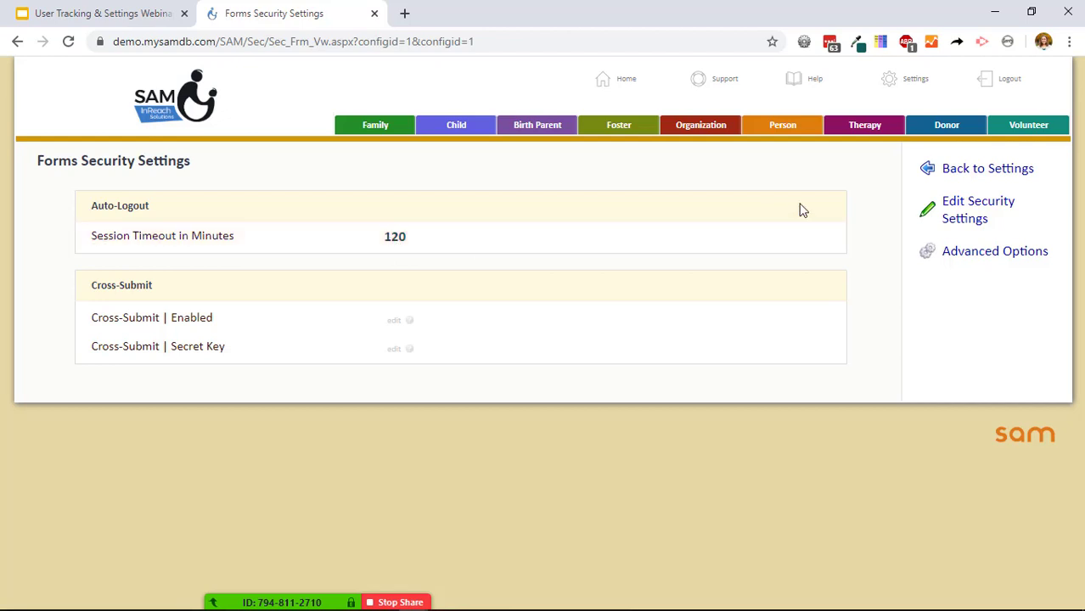
Scroll through the Software Usage - Current per User report, then go back to Security Center.
left_click(17, 41)
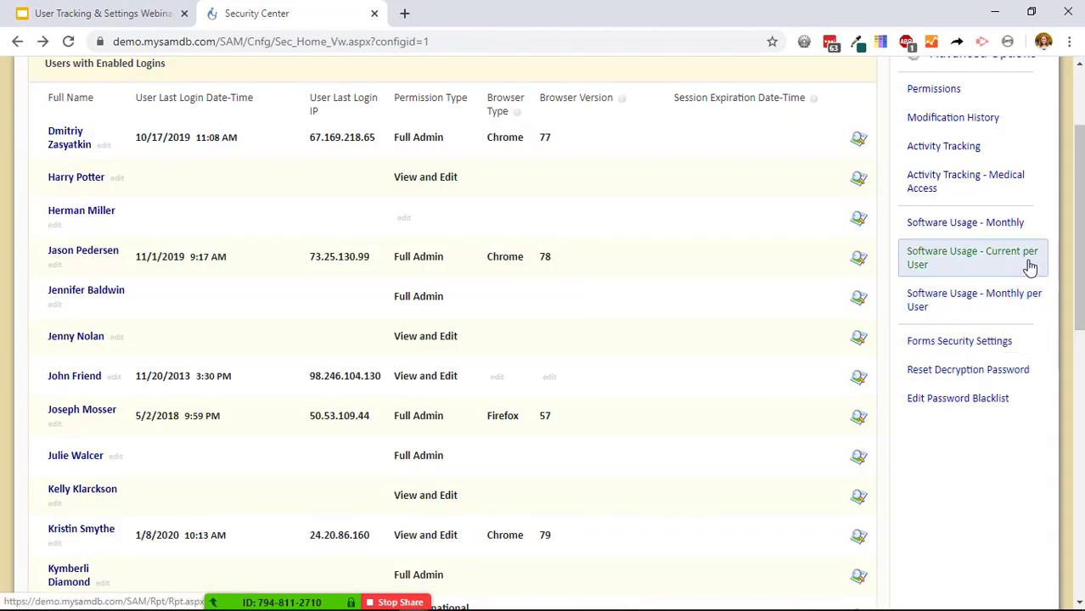
left_click(977, 259)
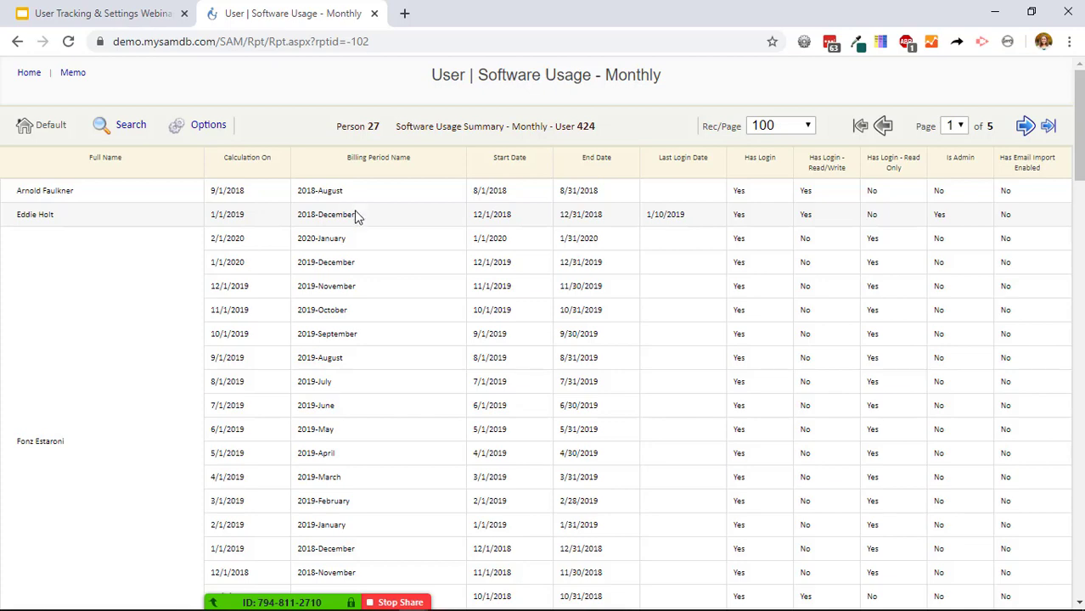
scroll(358, 400, "down", 1)
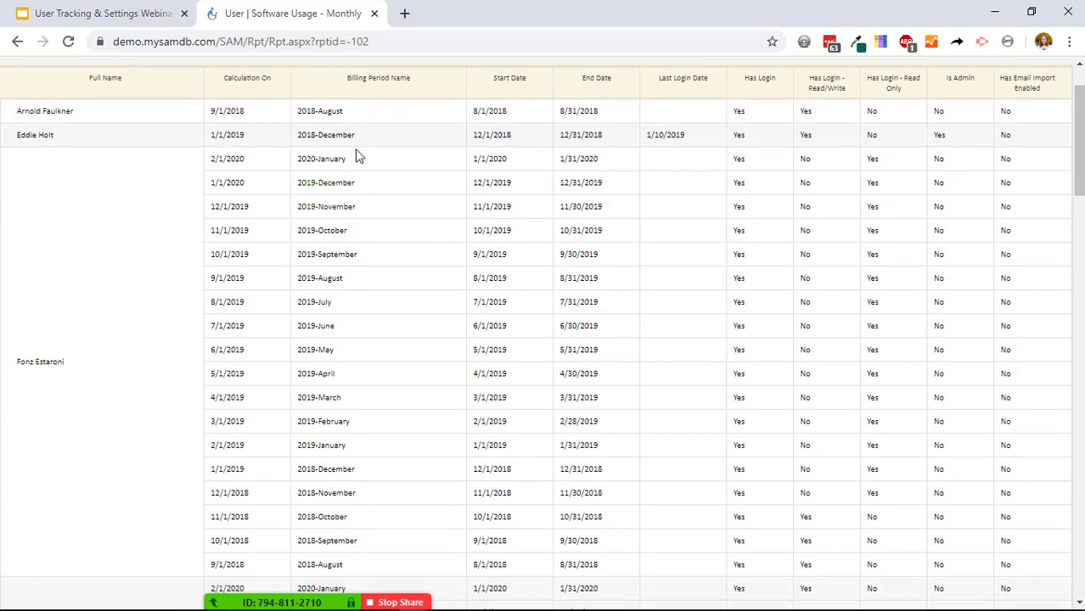
scroll(362, 540, "down", 1)
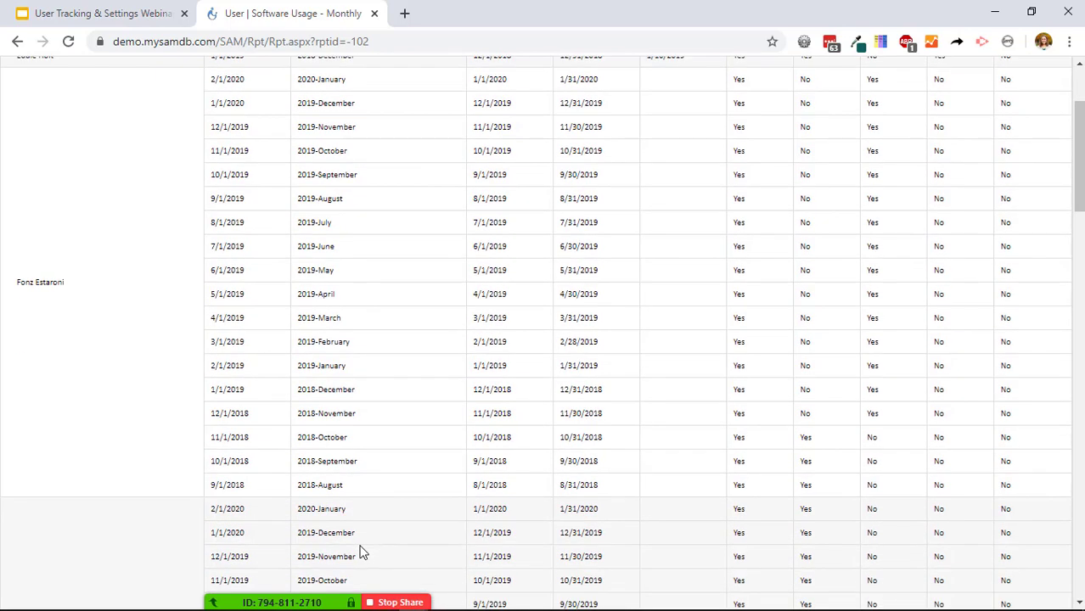
scroll(360, 535, "up", 2)
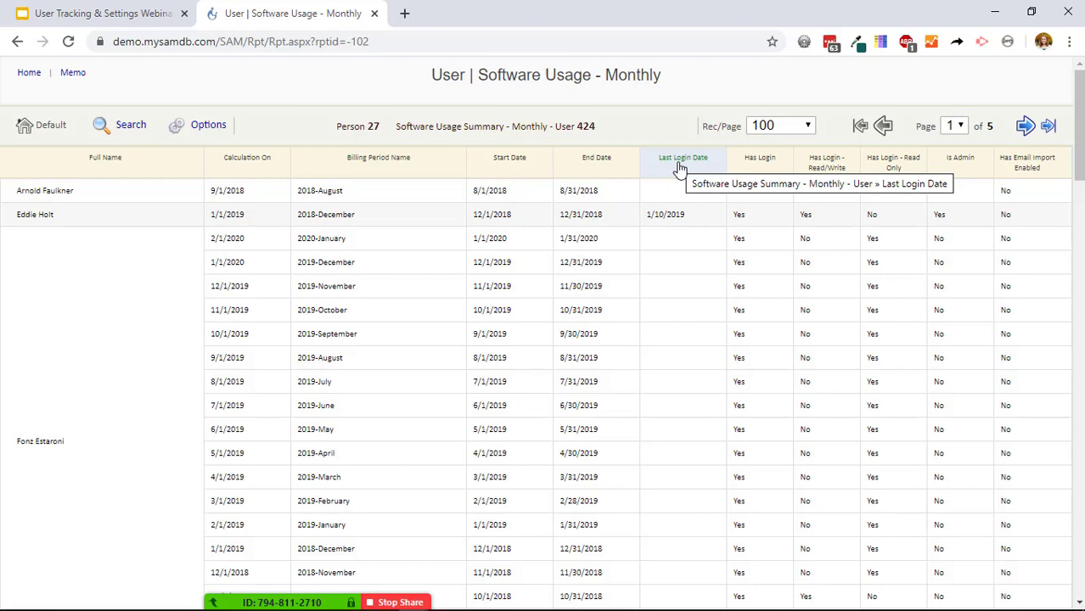
left_click(17, 40)
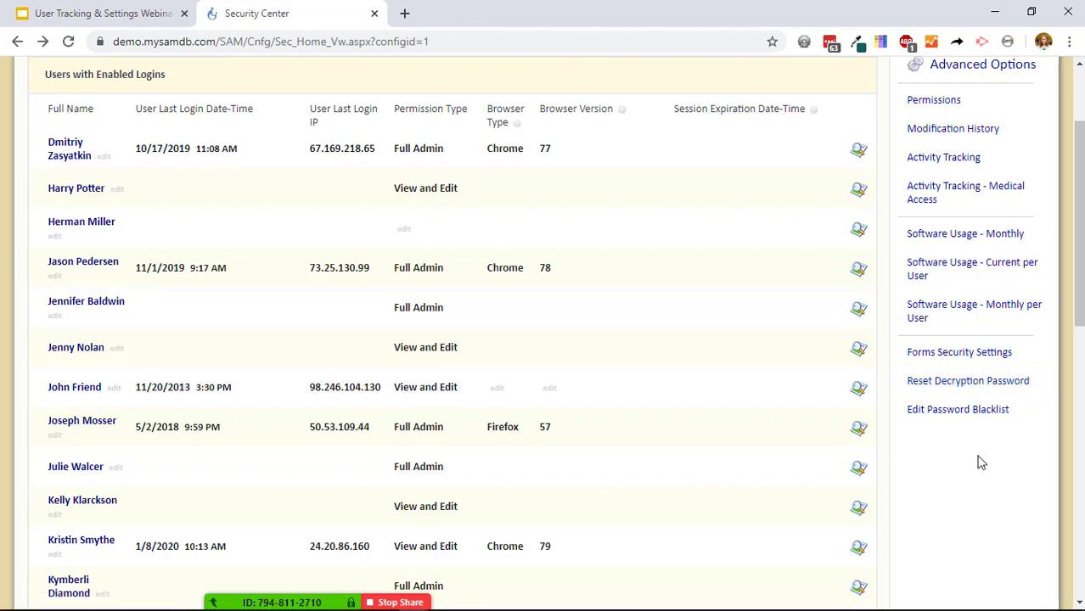
scroll(977, 463, "up", 2)
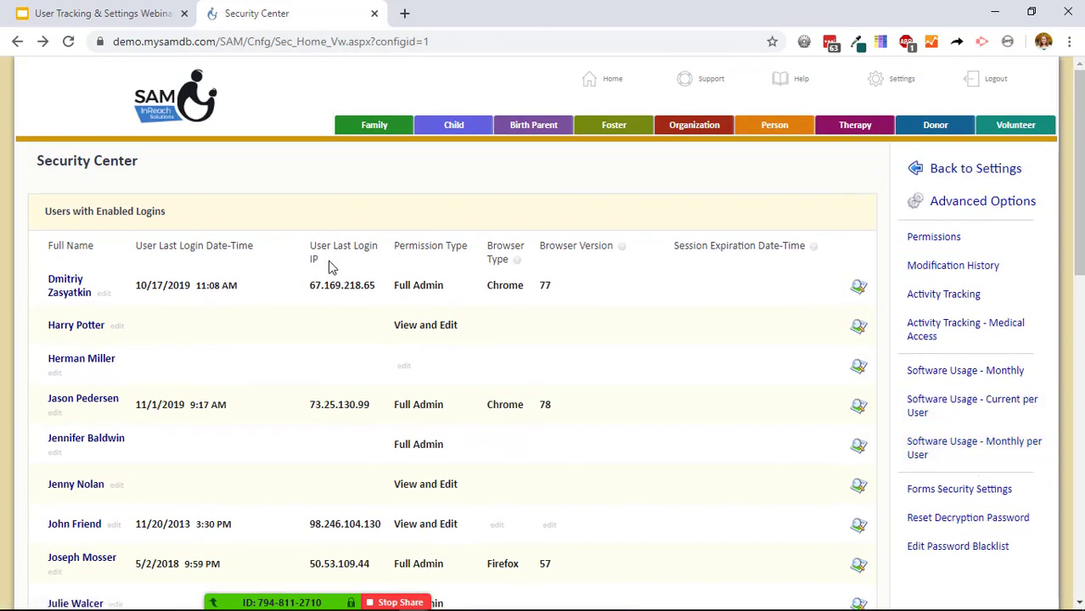
left_click_drag(270, 248, 135, 245)
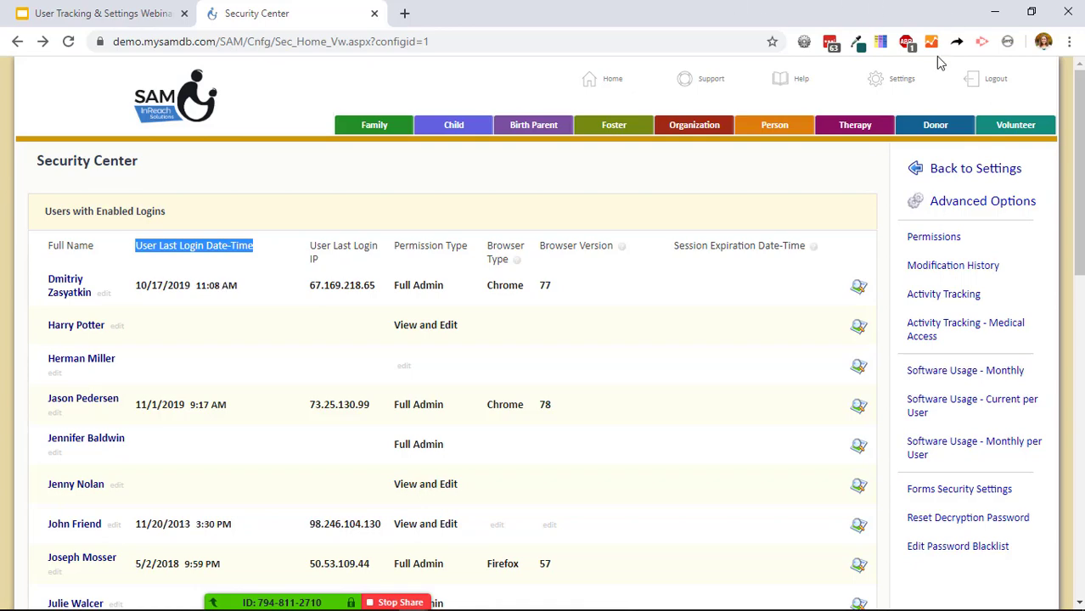
From SAM Settings, open the Template Designer in a new tab, then go to Auto Actions.
left_click(900, 92)
scroll(497, 231, "down", 5)
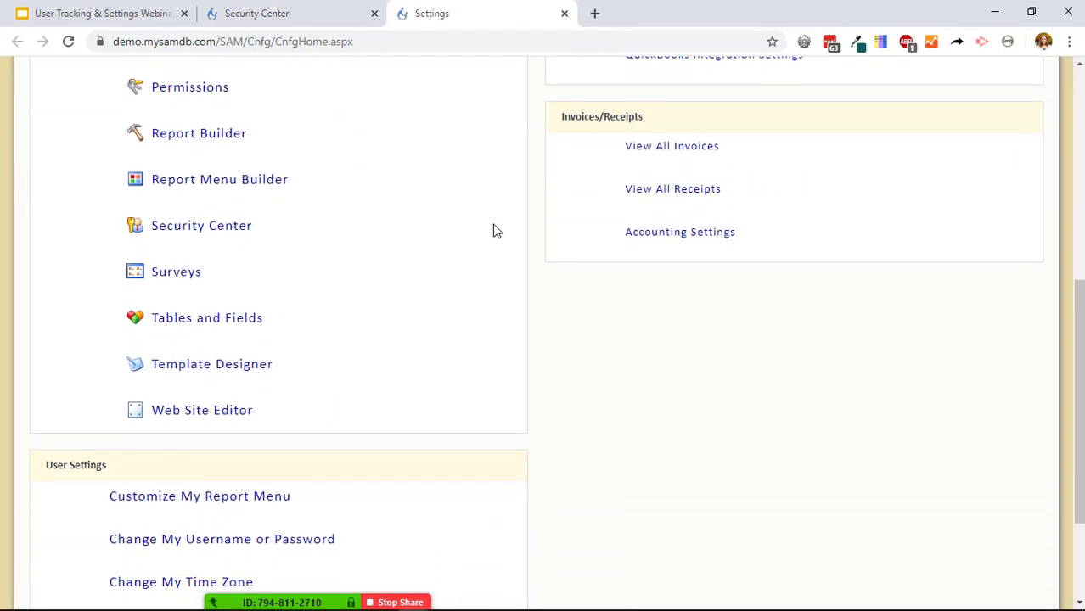
right_click(272, 364)
left_click(315, 374)
scroll(331, 376, "up", 5)
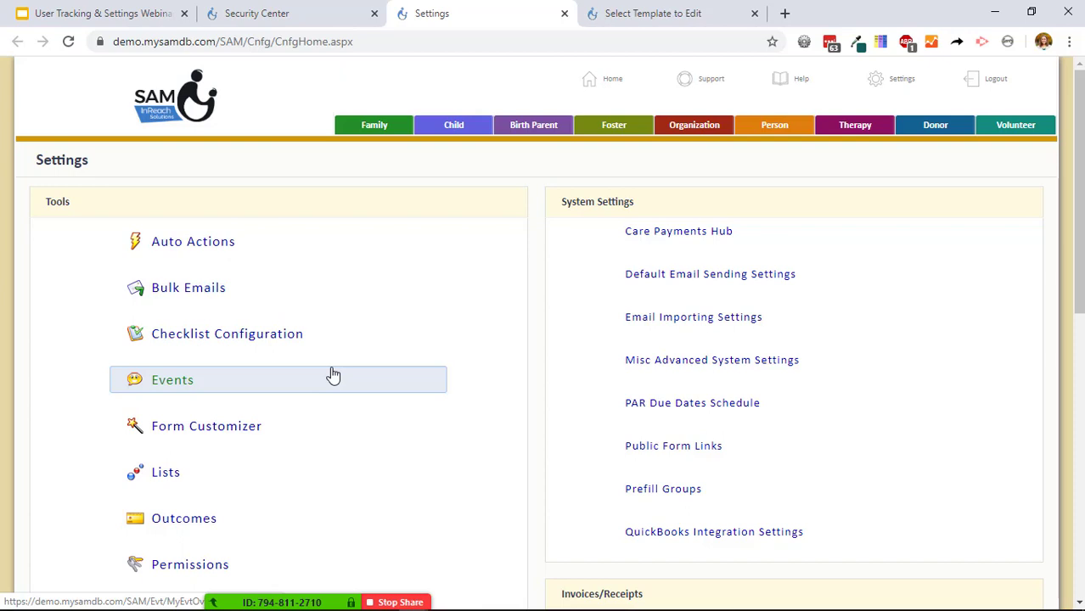
left_click(207, 250)
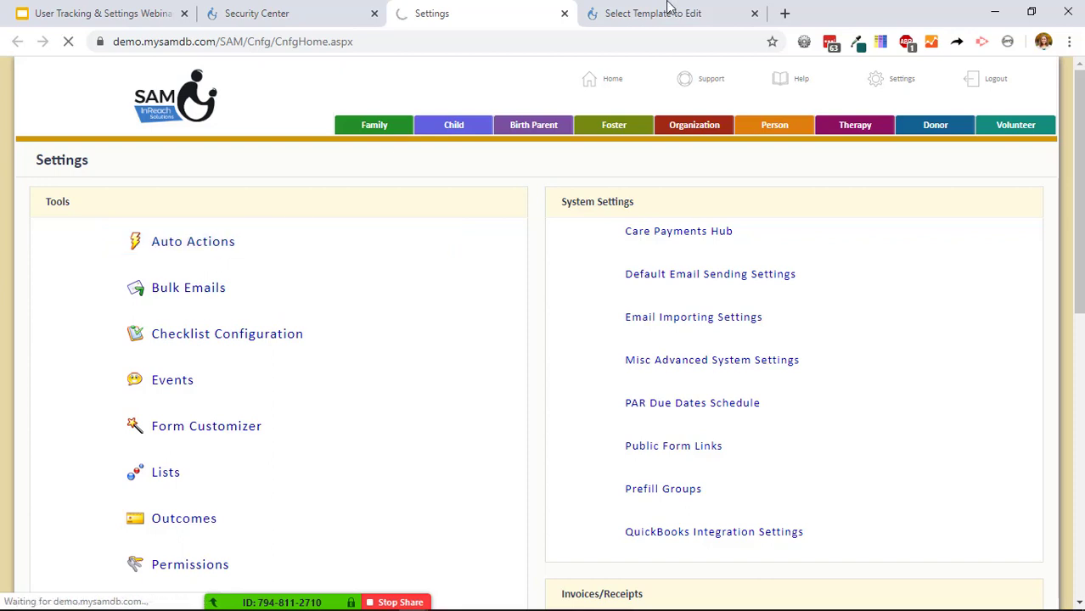
From the template list, create template 'Notify Full Admin - Disable User' with subject 'Disable User?'.
left_click(664, 12)
left_click(946, 242)
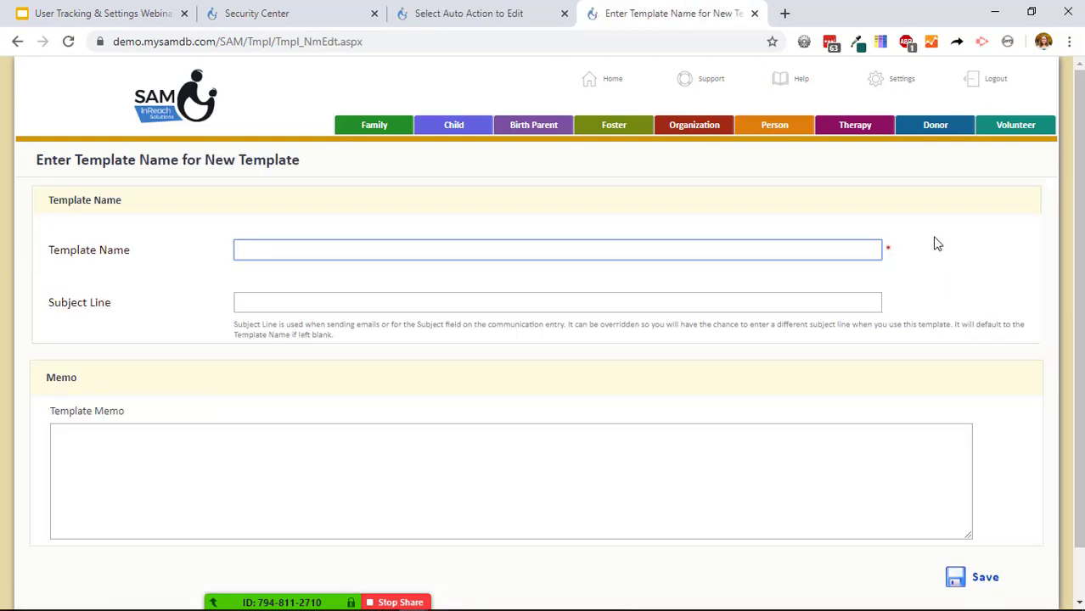
type("Notify Fu")
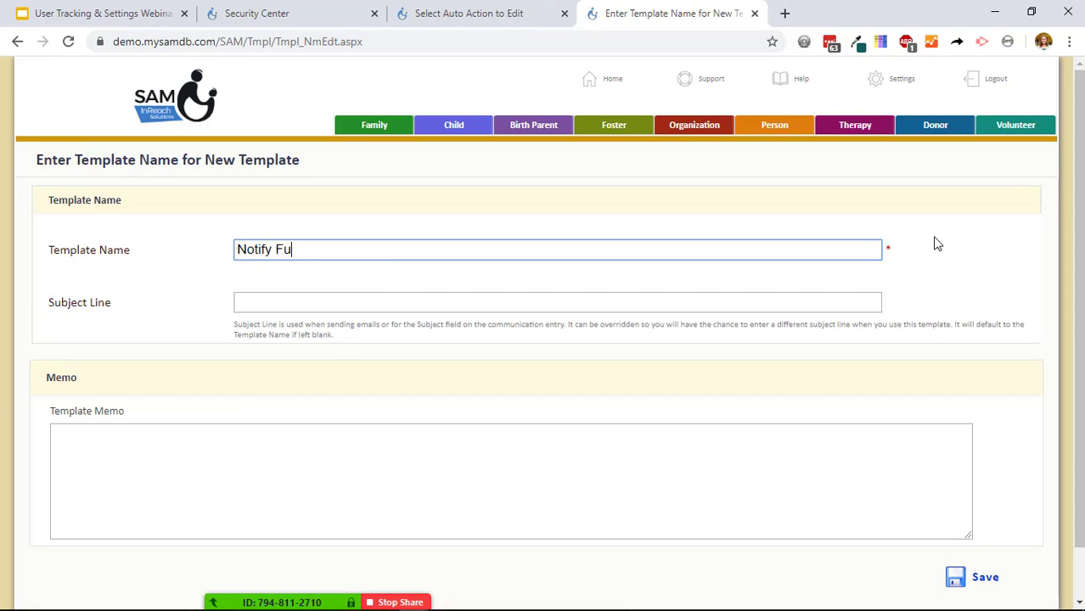
type("ll Admin - Disable User")
key("Tab")
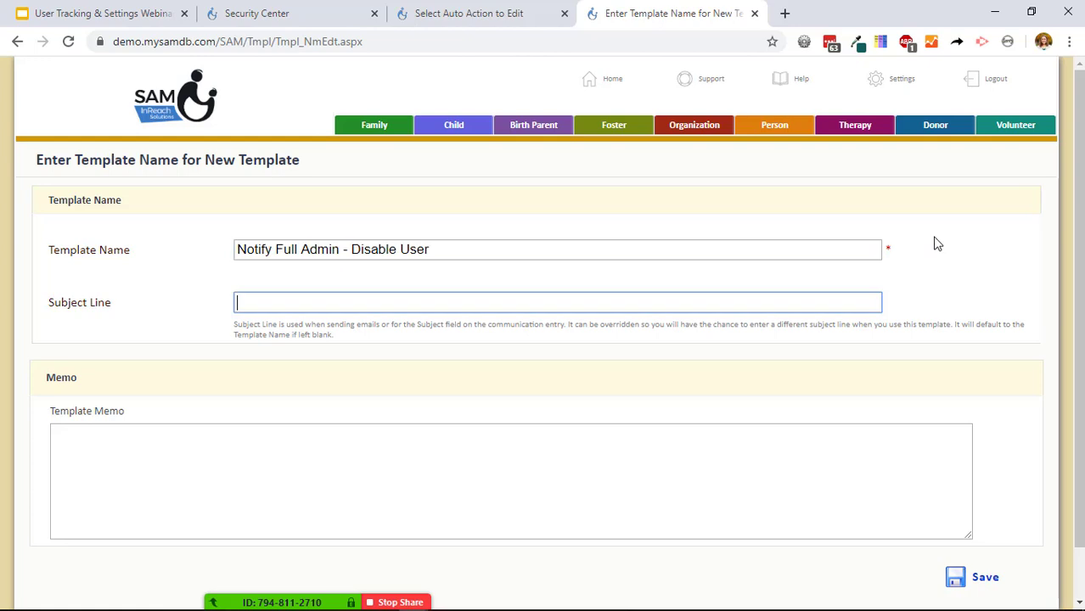
type("Disable User?")
key("Return")
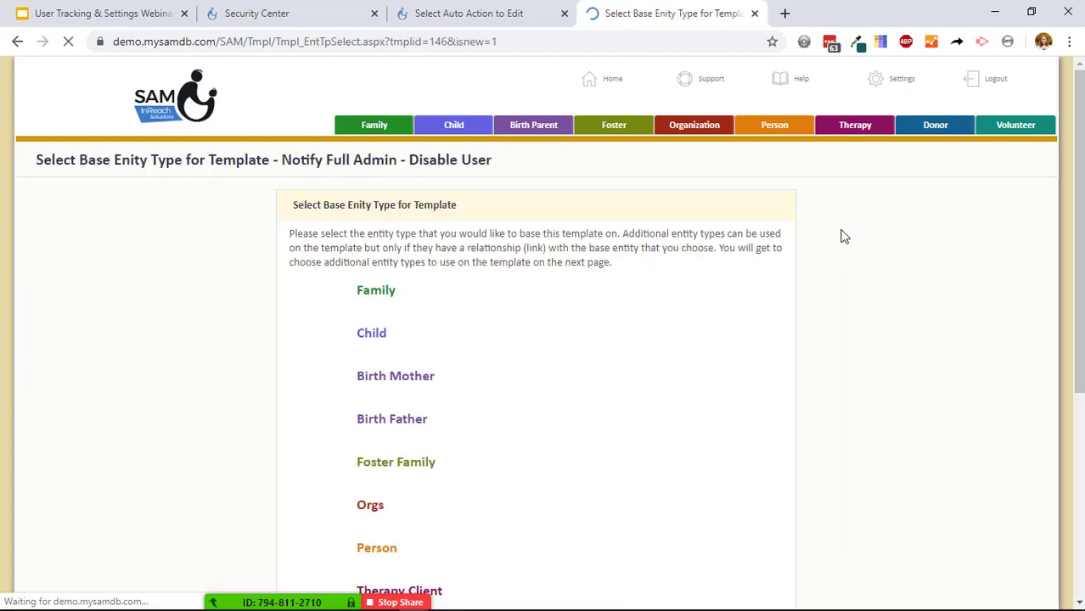
Choose Person as the base entity, include only the User Stats extra table, and save.
scroll(646, 246, "down", 3)
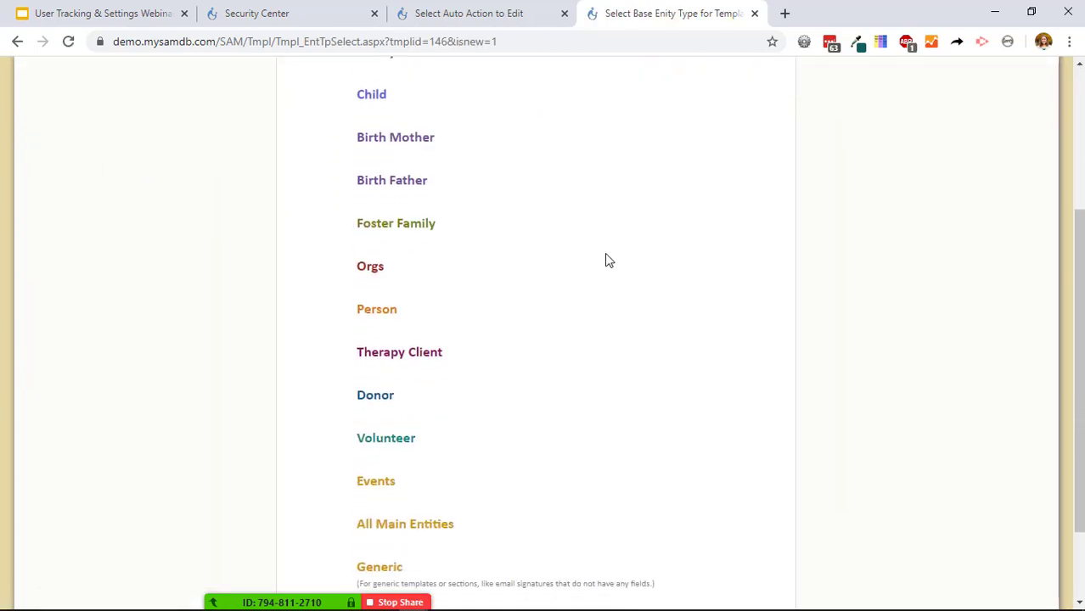
left_click(375, 311)
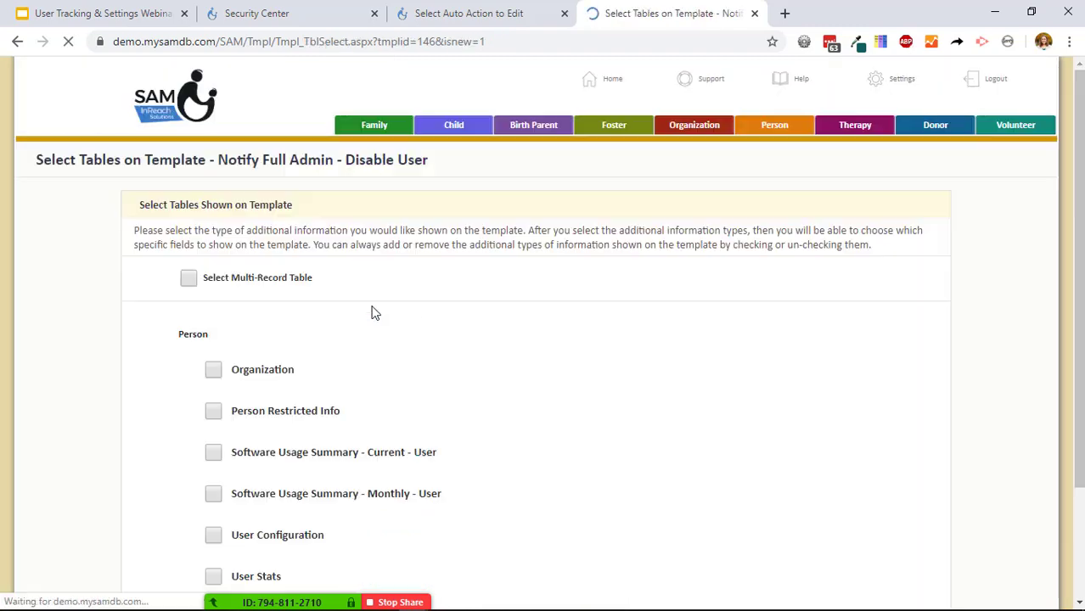
scroll(465, 381, "down", 2)
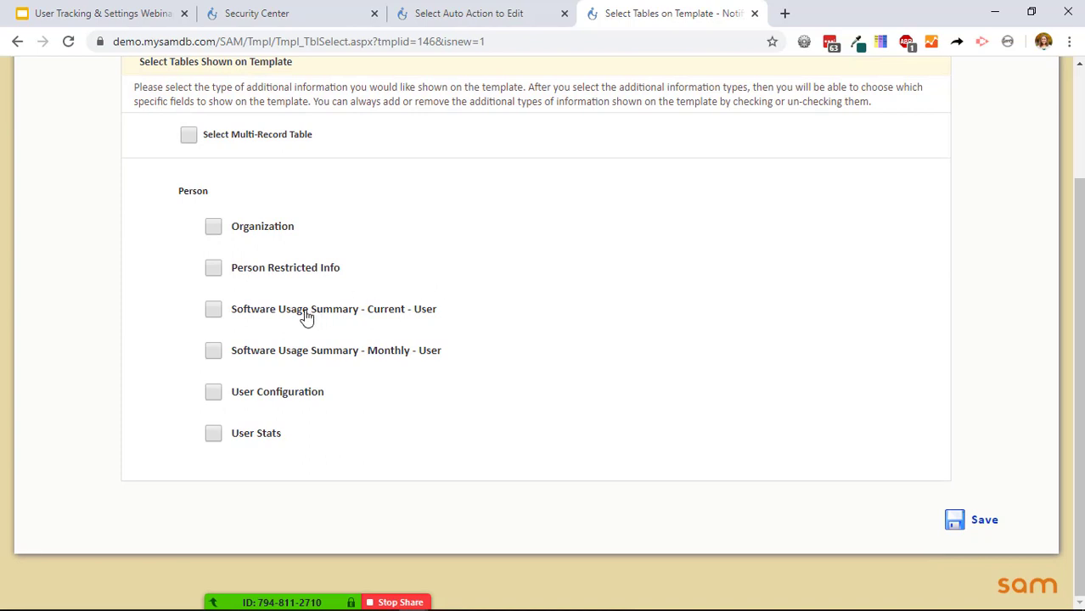
double_click(297, 399)
left_click(213, 394)
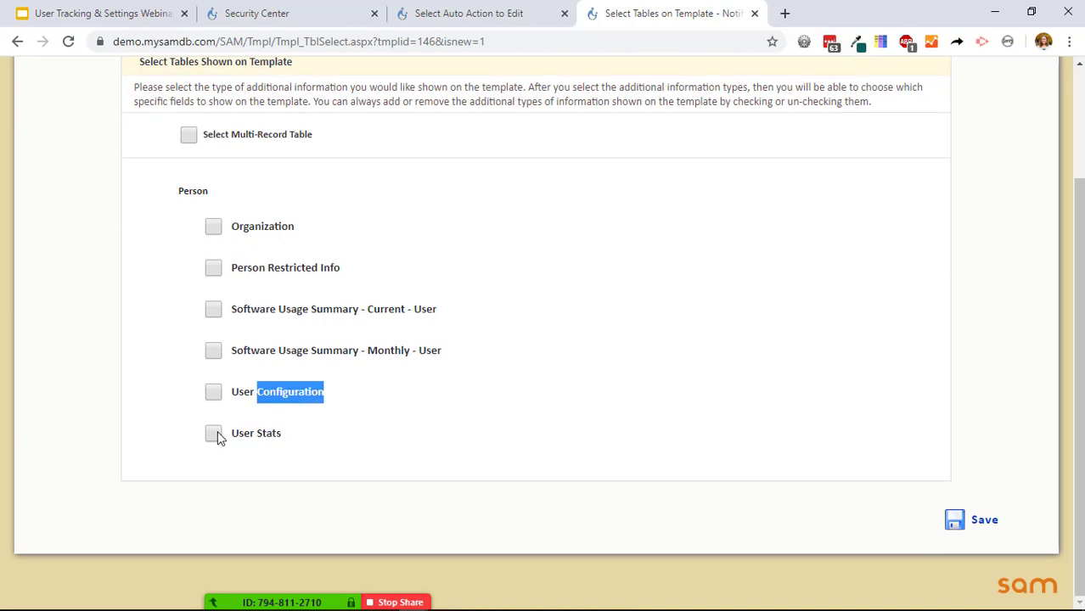
left_click(214, 434)
left_click(989, 520)
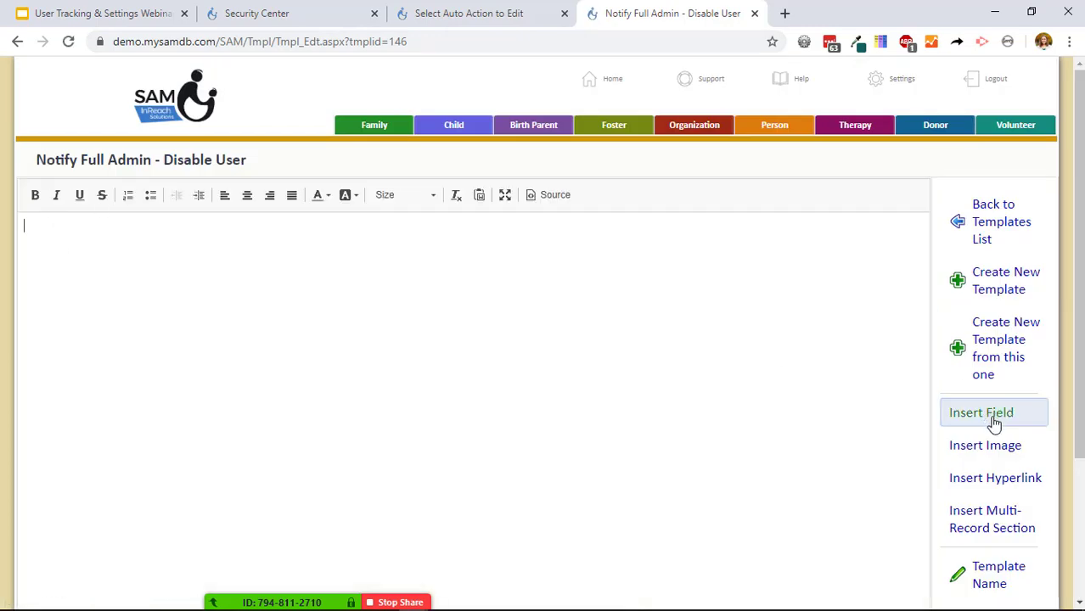
Insert the Person » Full Name field followed by 'has not logged in since'.
left_click(965, 418)
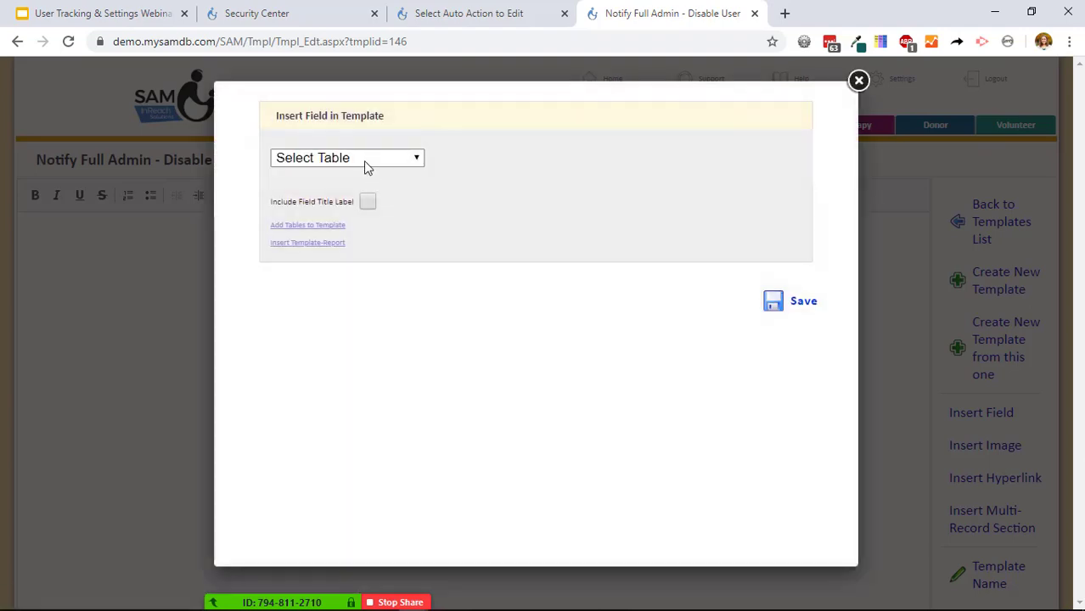
left_click(364, 158)
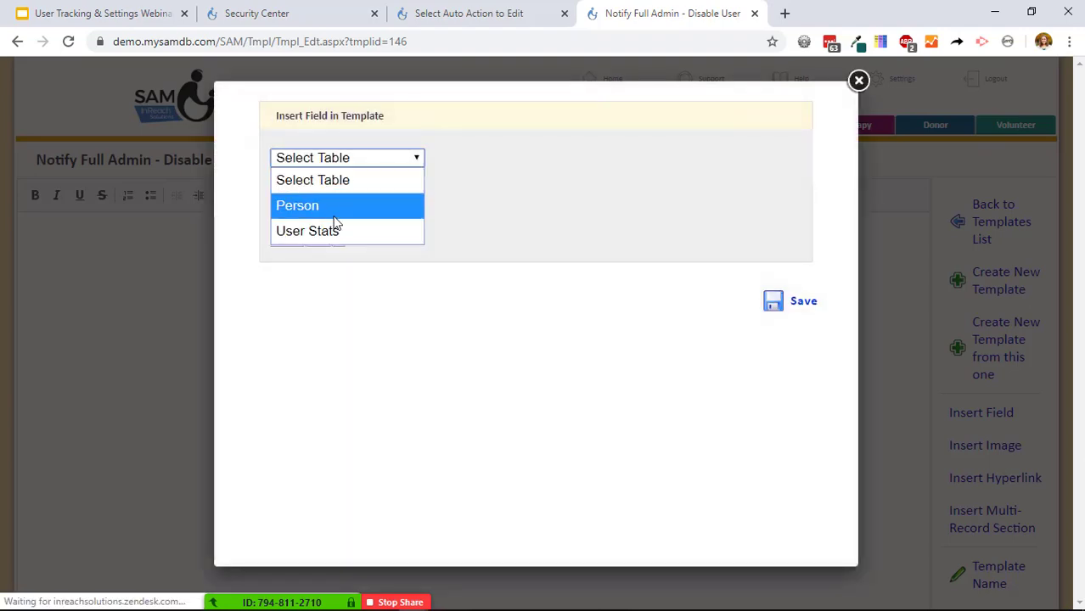
left_click(344, 204)
left_click(497, 157)
scroll(558, 412, "down", 5)
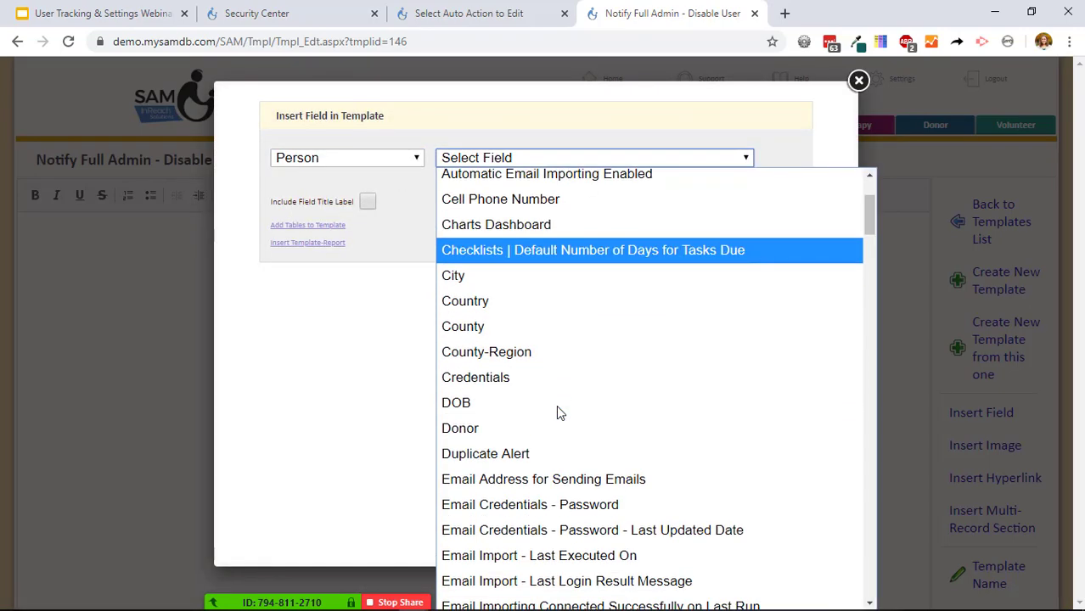
scroll(559, 412, "down", 4)
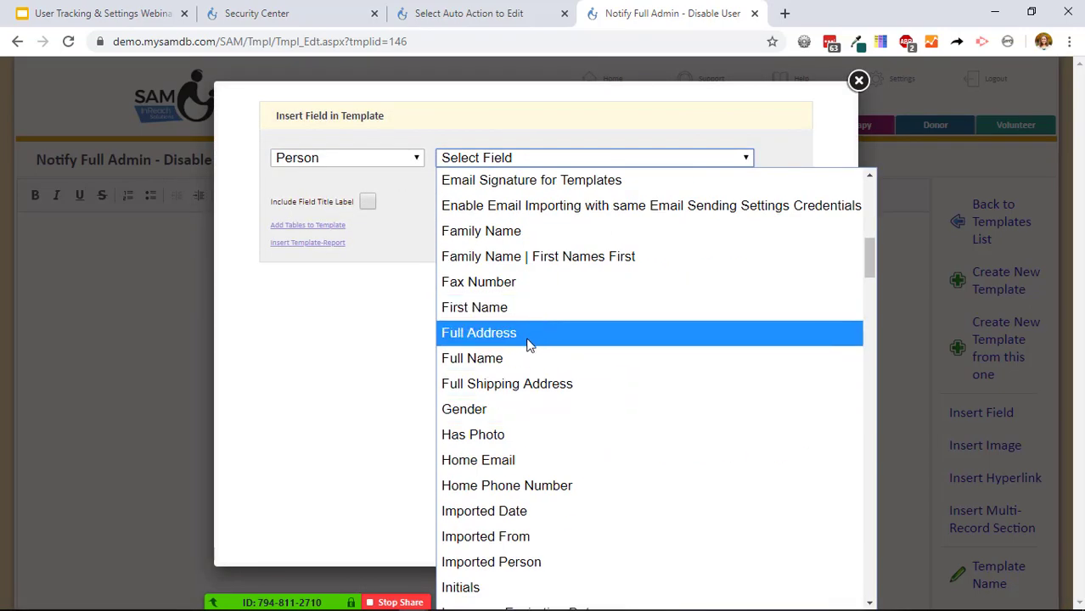
left_click(527, 357)
left_click(774, 308)
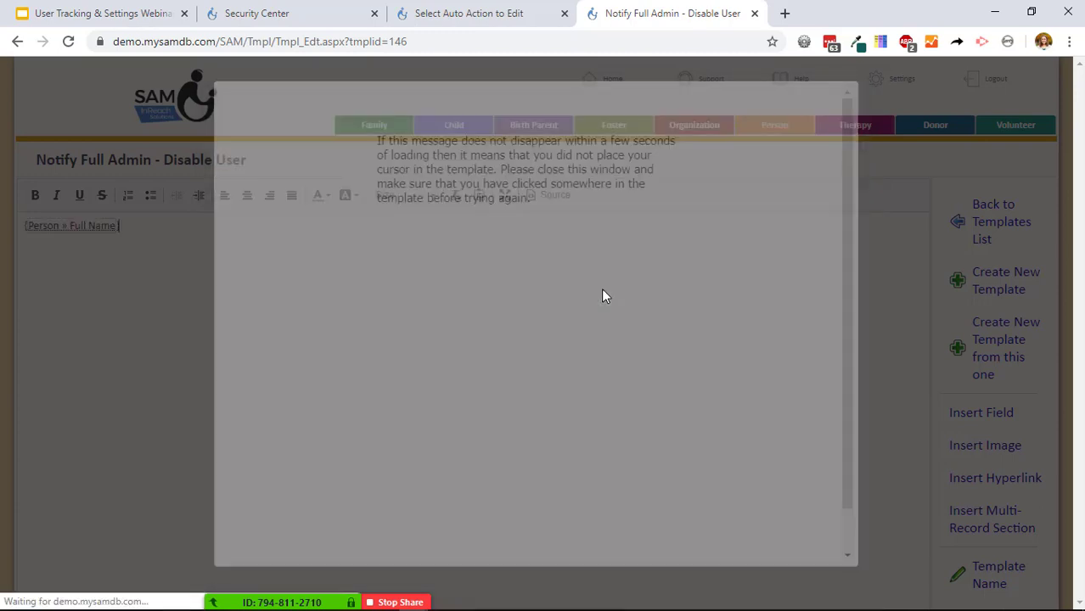
type("has not ")
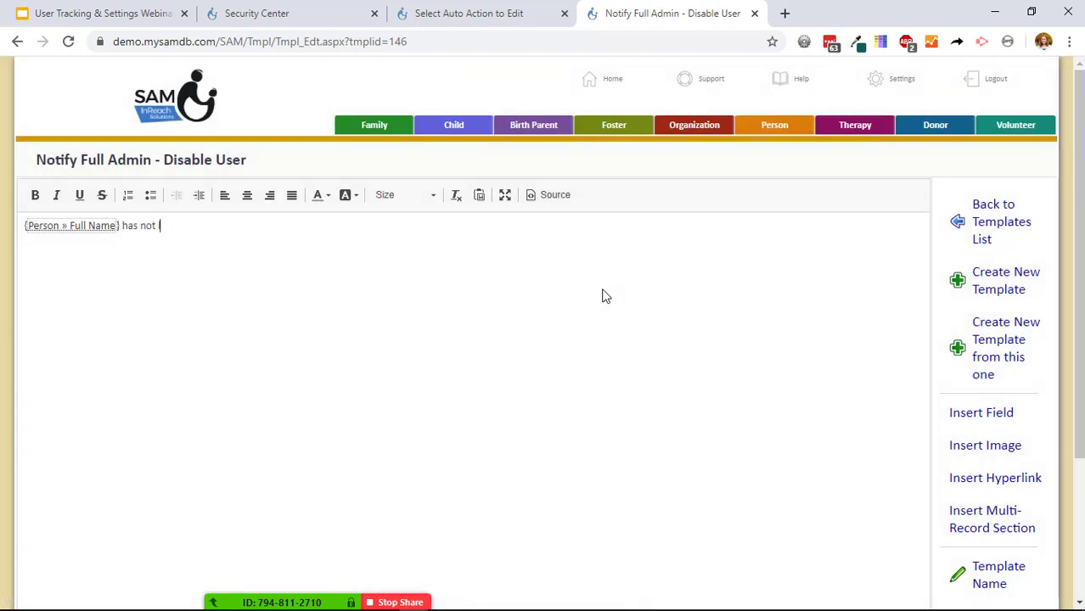
type("logged in since")
Insert the User Stats » User Last Login Date-Time field after that text.
left_click(989, 417)
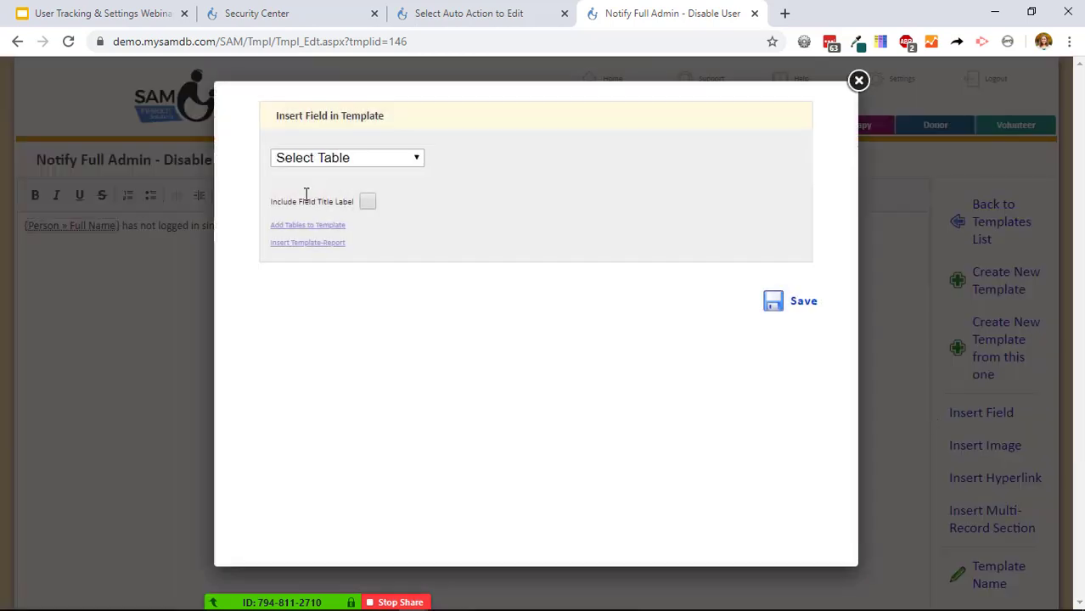
left_click(340, 162)
left_click(356, 230)
left_click(501, 162)
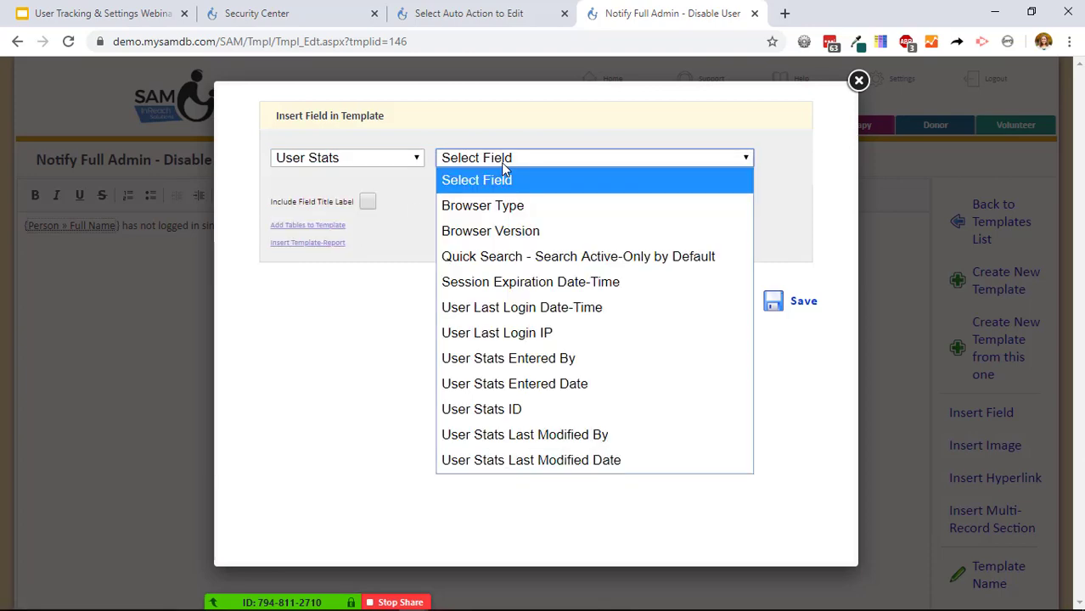
left_click(520, 308)
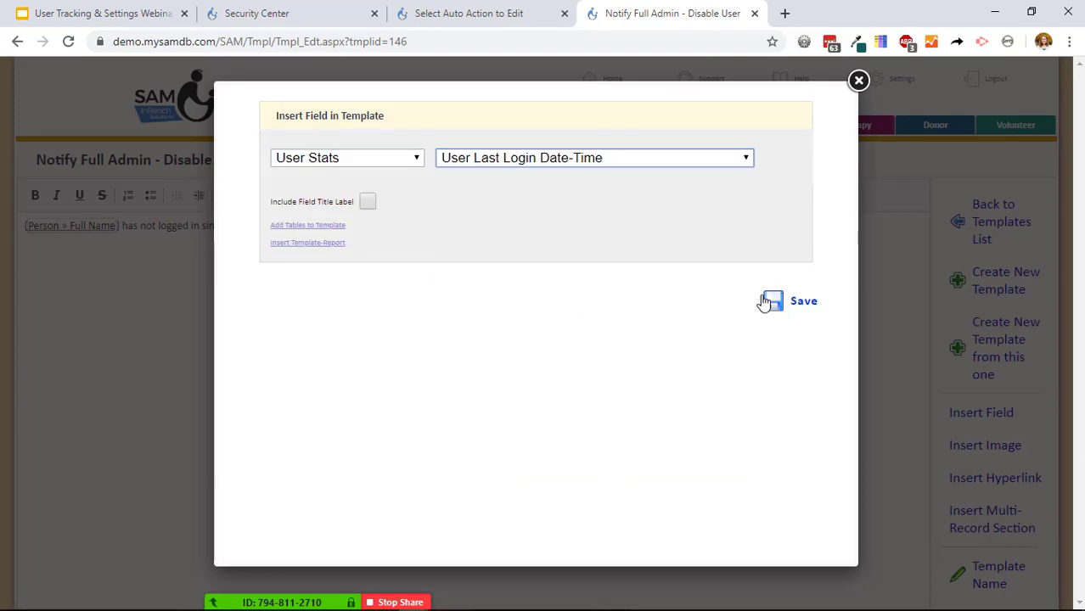
left_click(782, 306)
End the sentence with a period and add paragraph 'You may want to disable this user. Access their record here'.
type(".")
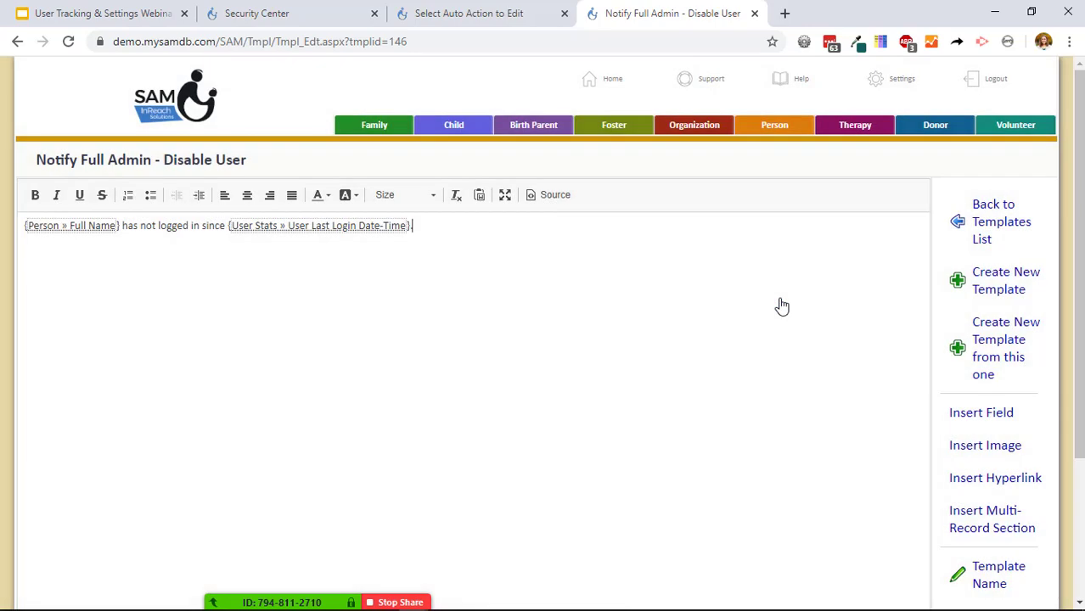
key("Return")
type("You may")
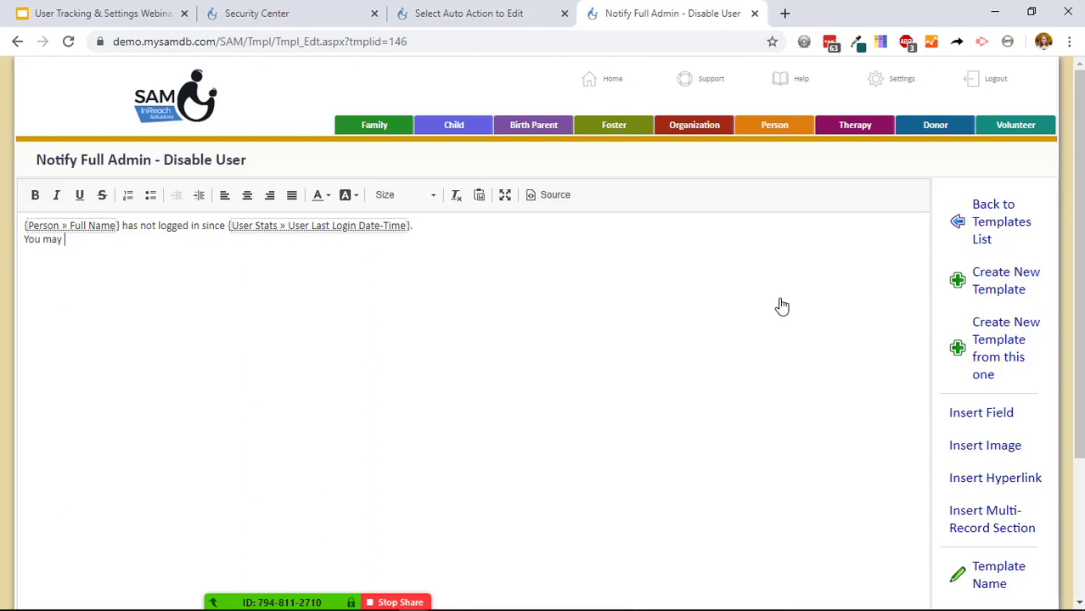
key("Return")
type("want to disabl")
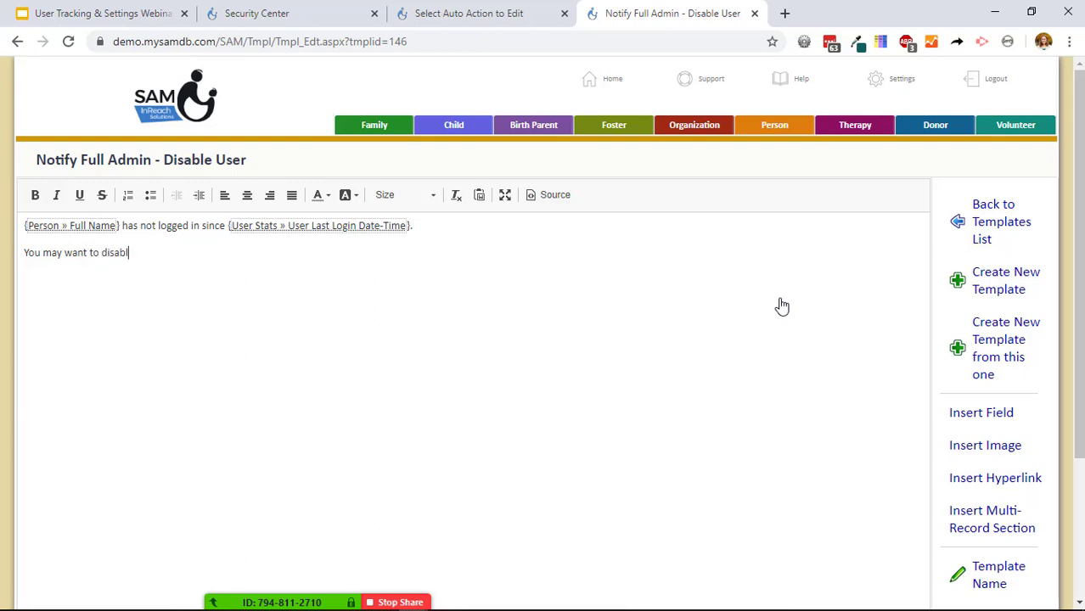
type("e this user. Access thei")
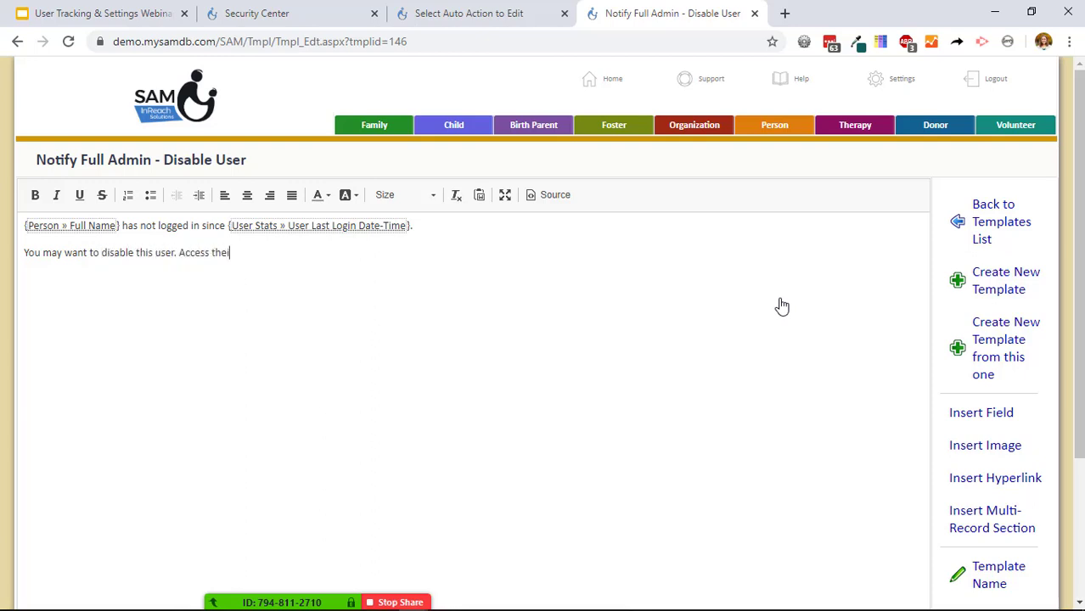
type("r record here")
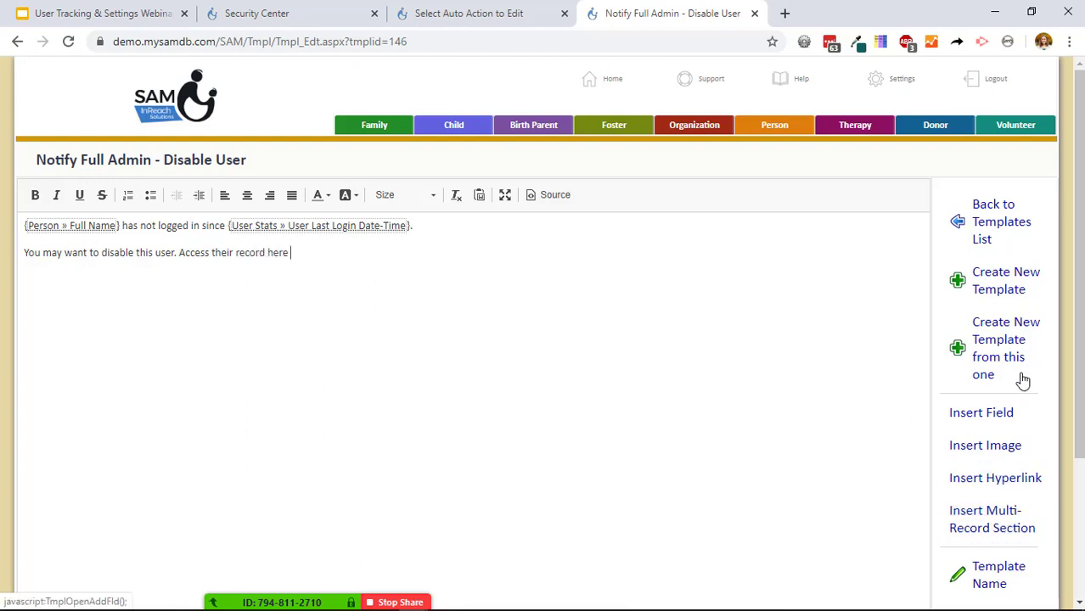
scroll(1020, 379, "down", 3)
Insert a form link to Person Cover Page after 'here'.
left_click(1010, 545)
scroll(1037, 300, "down", 5)
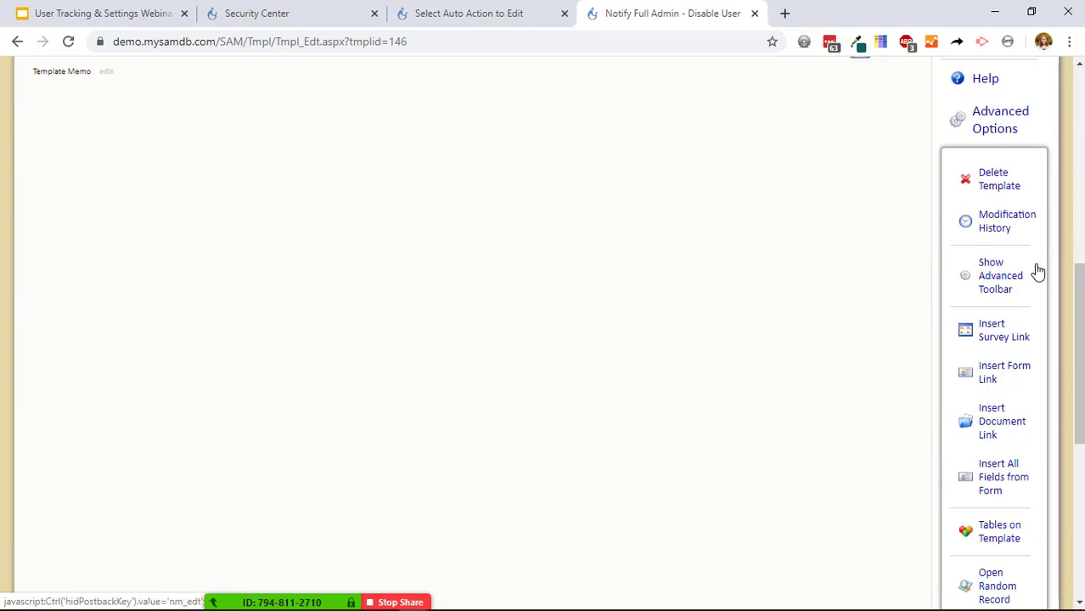
left_click(1013, 378)
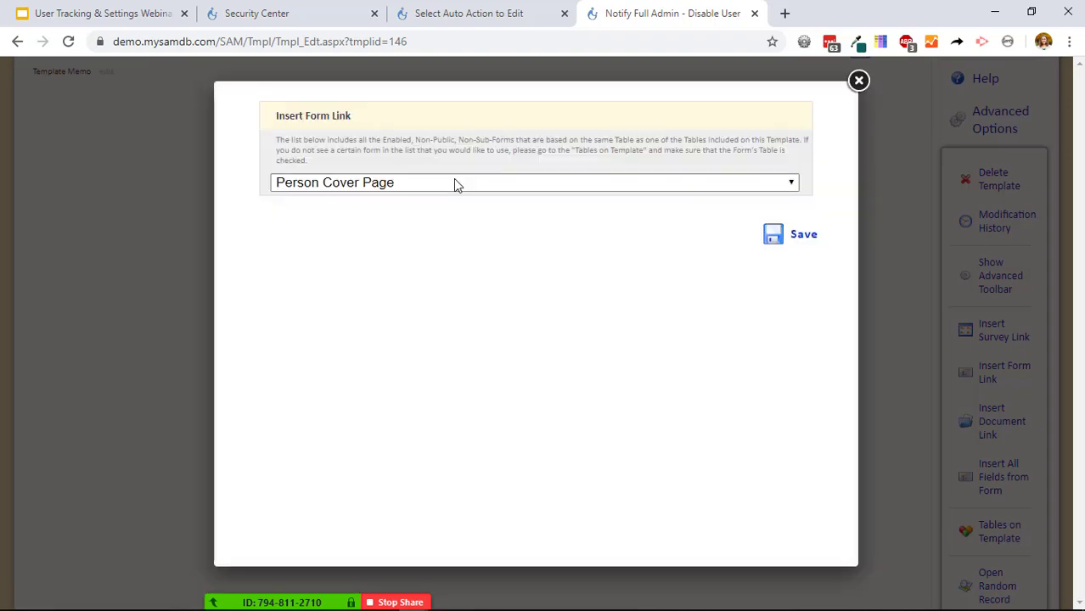
left_click(454, 183)
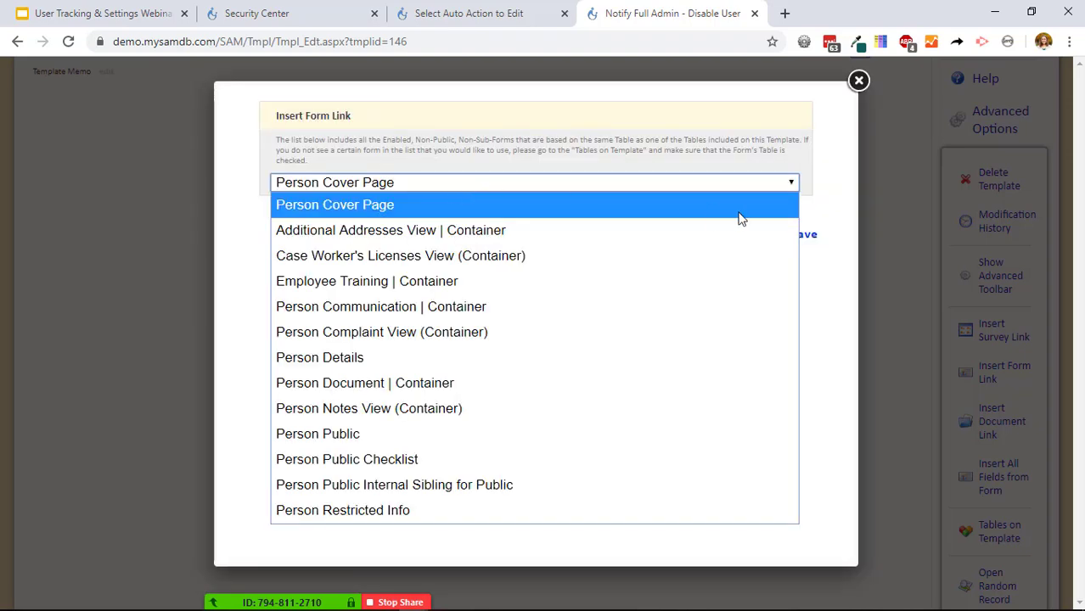
left_click(834, 204)
left_click(807, 239)
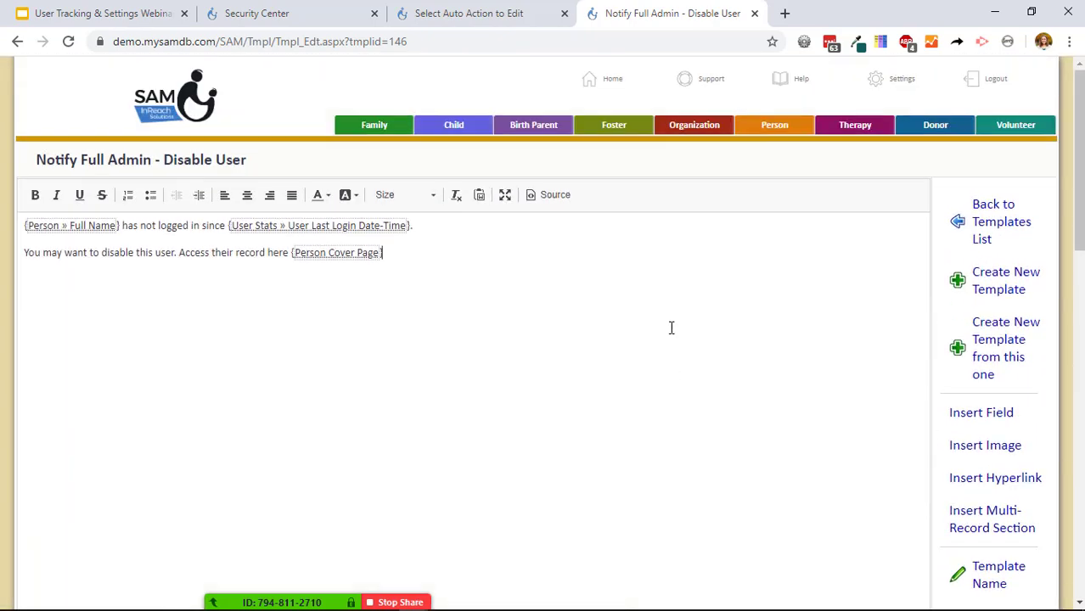
Add a period and start a new line reading 'To disable,'.
type(".")
key("Return")
type("To disable ,")
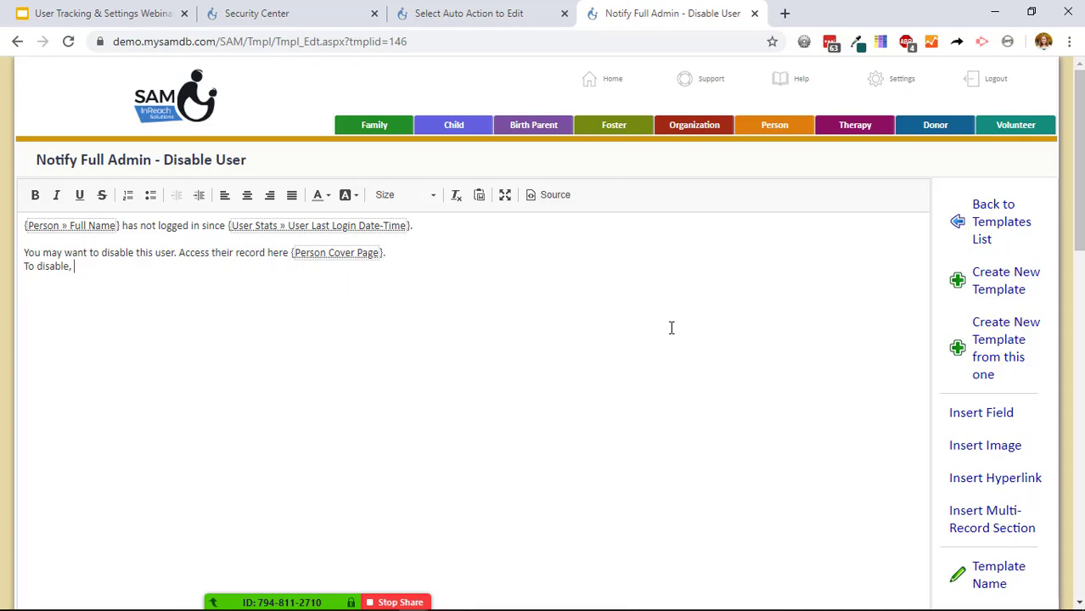
Copy the URL of the Help Center article 'Remove a User / Disable SAM Login & Settings', then resume the template.
left_click(828, 65)
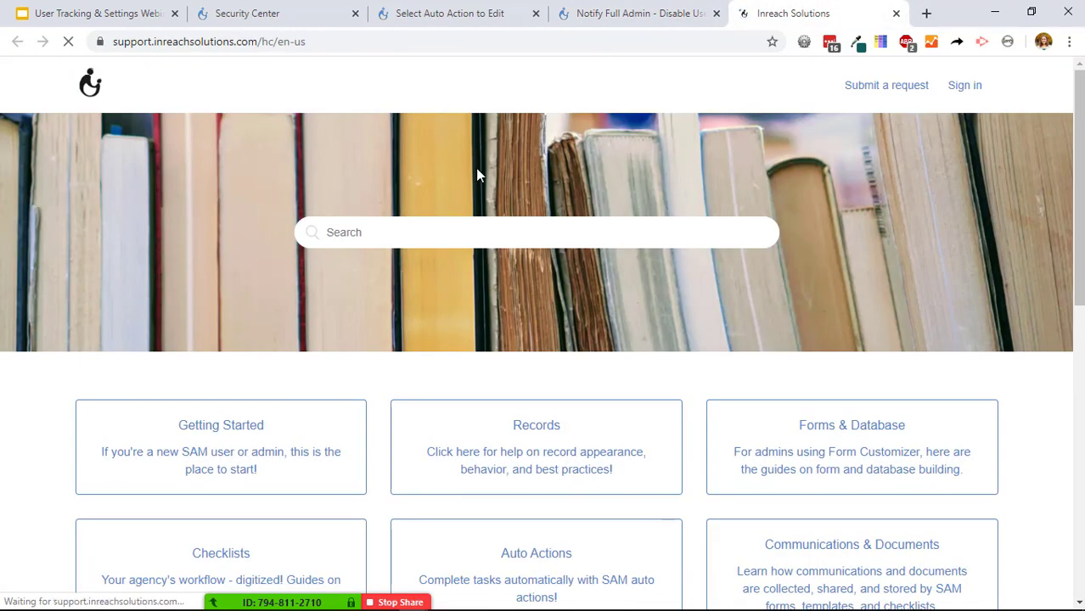
left_click(460, 237)
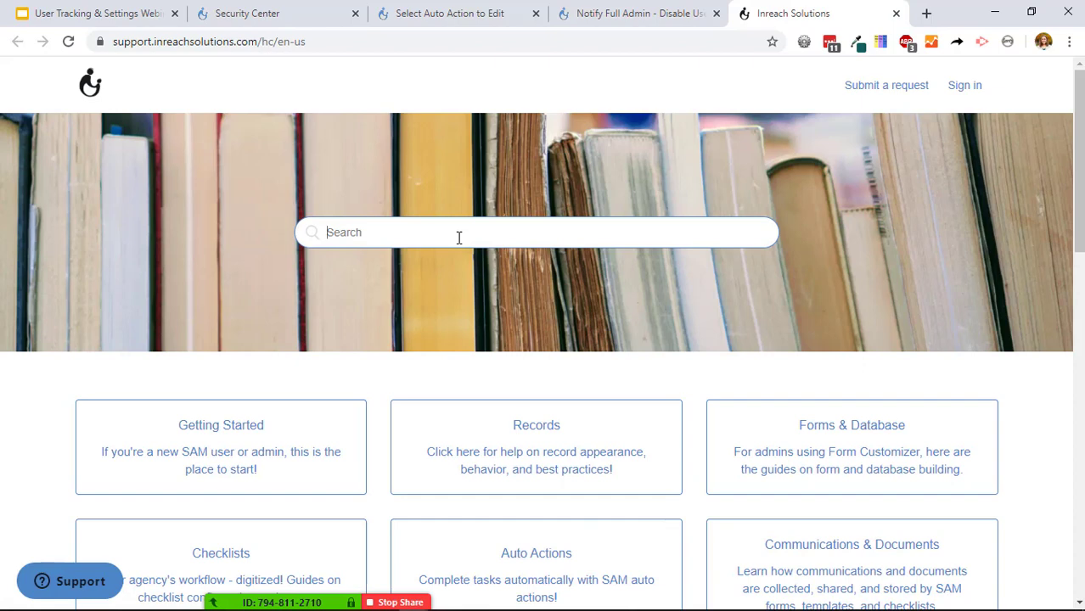
type("disable")
left_click(435, 334)
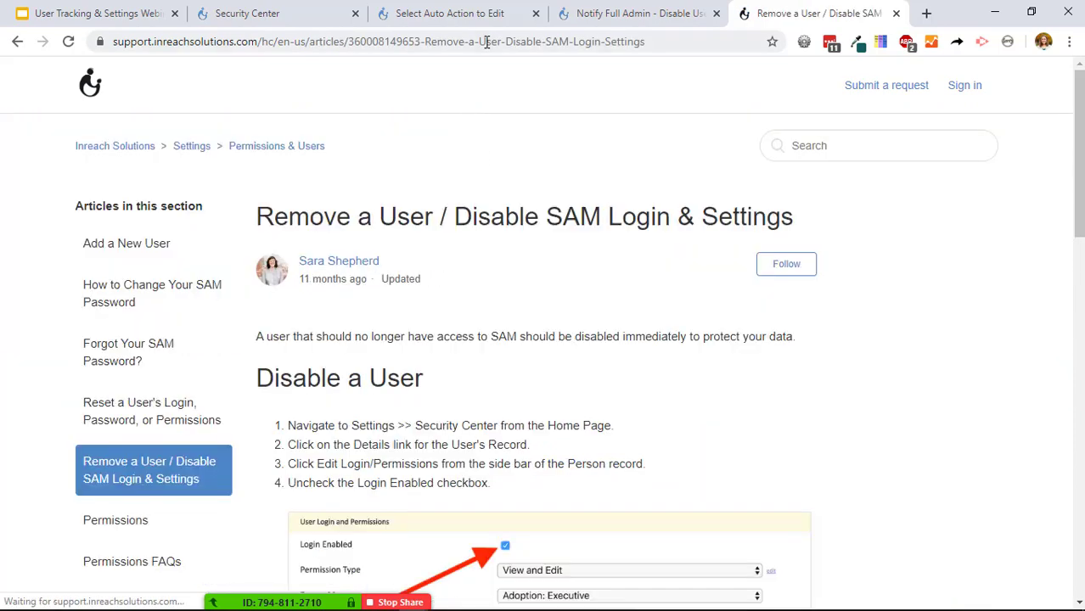
left_click(488, 42)
key("ctrl+c")
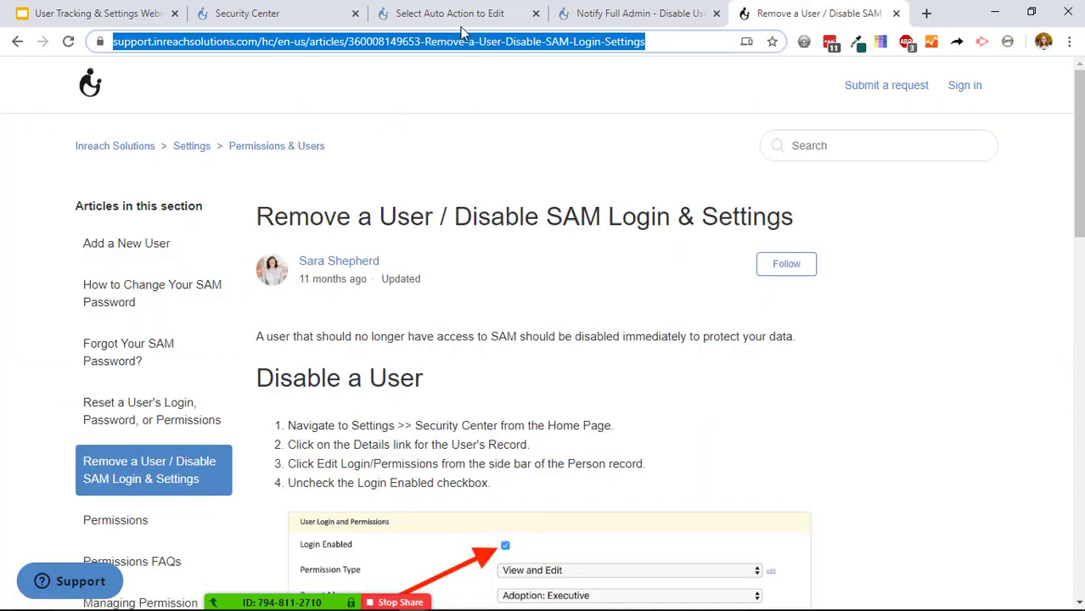
left_click(633, 14)
left_click(147, 267)
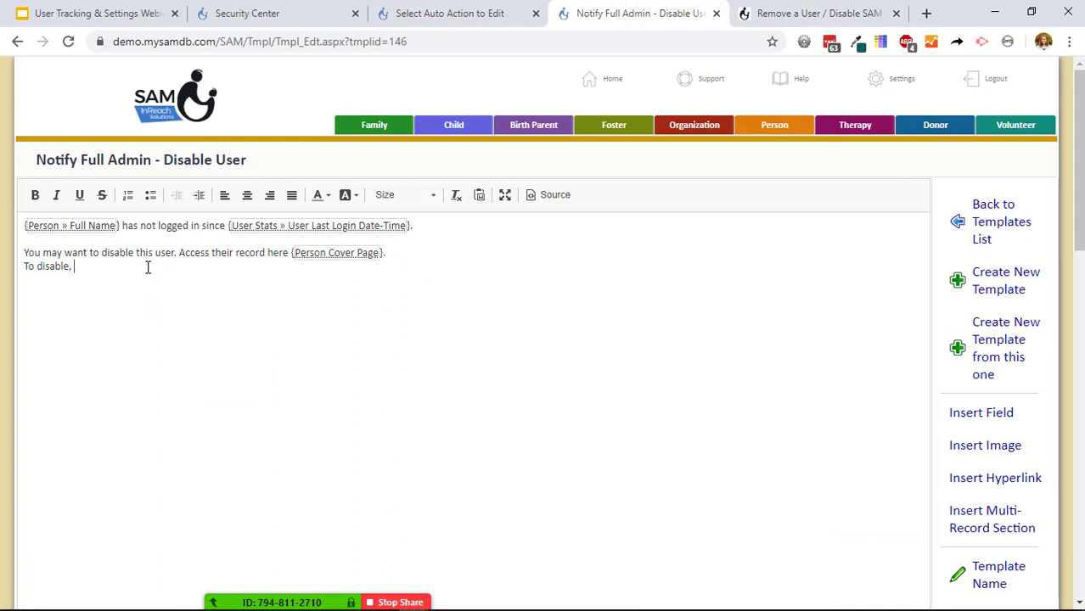
Add 'follow instructions here.' plus the pasted article link, save the template, and return to Auto Actions.
type("follow instructions here.")
key("Return")
key("ctrl+v")
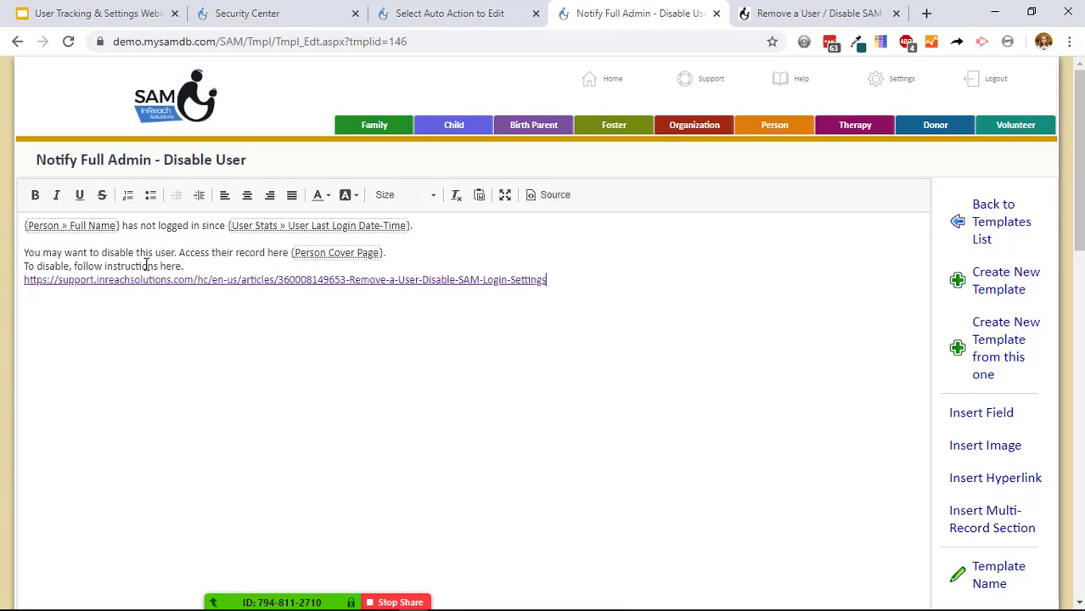
scroll(985, 493, "down", 2)
left_click(902, 497)
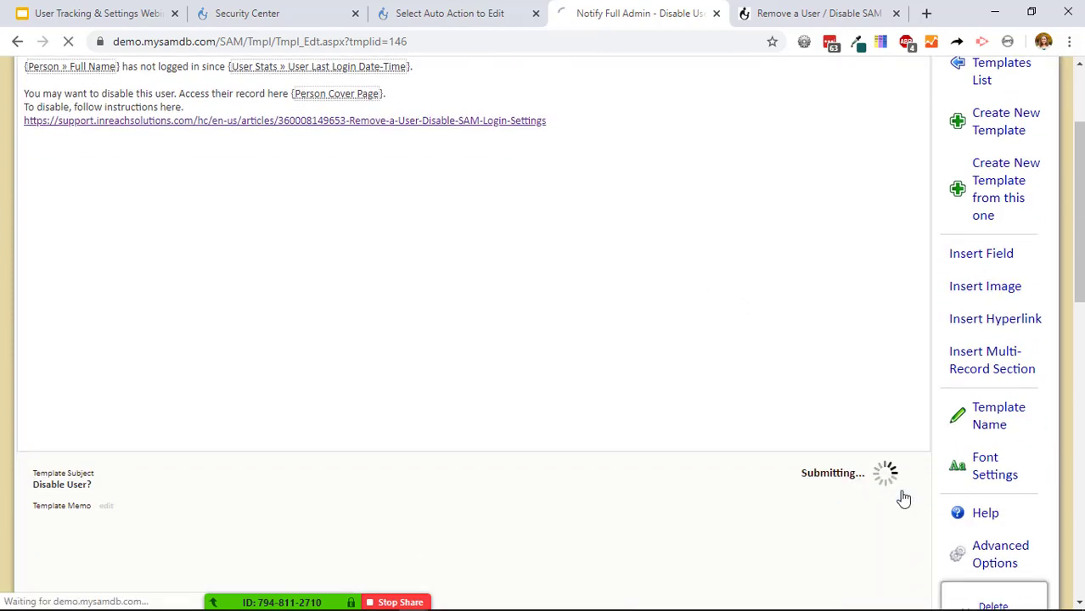
left_click(466, 15)
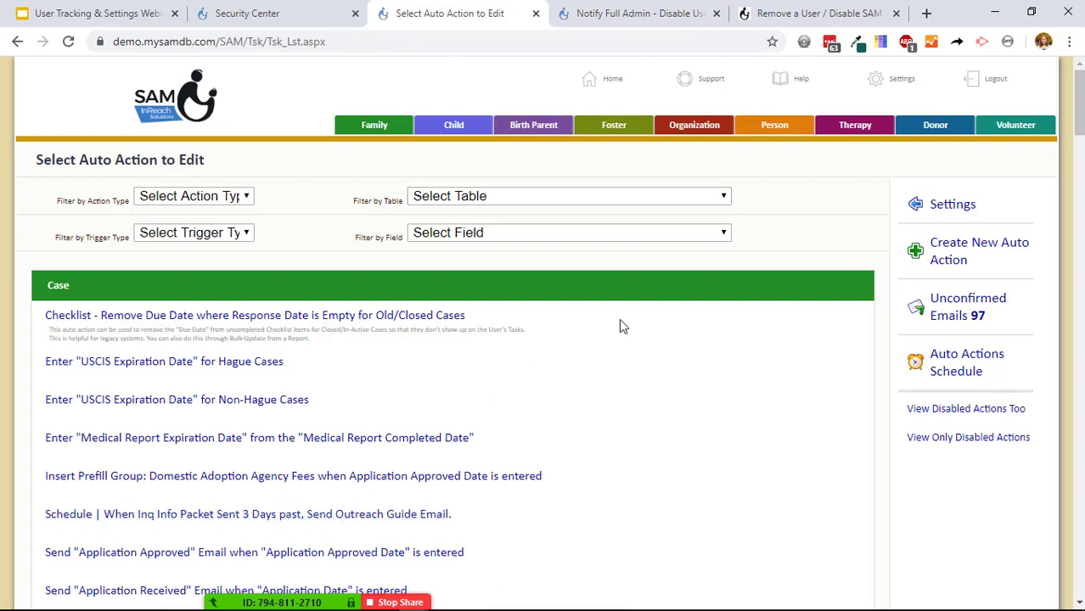
Create auto action 'Disable User' with Execute More Than Once Per Record checked, and save.
left_click(981, 251)
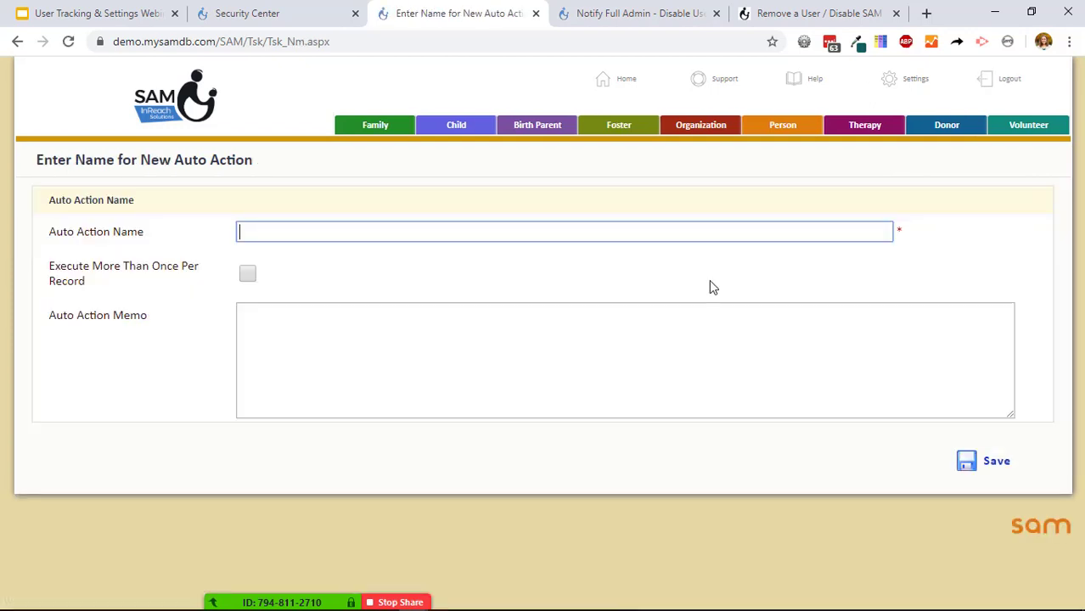
type("Disable User")
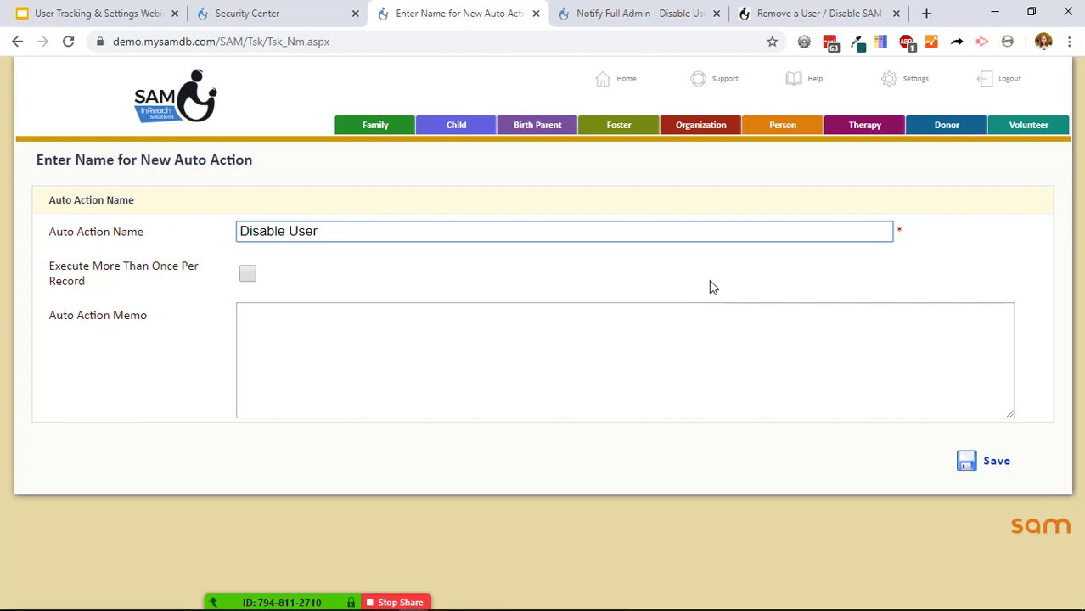
key("Tab")
key("space")
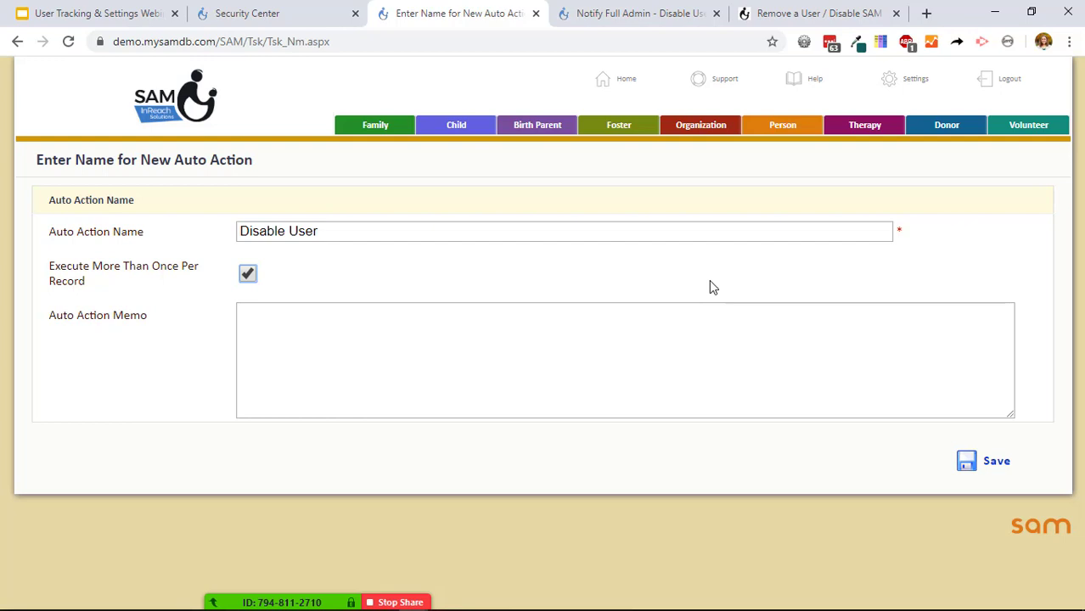
left_click(977, 460)
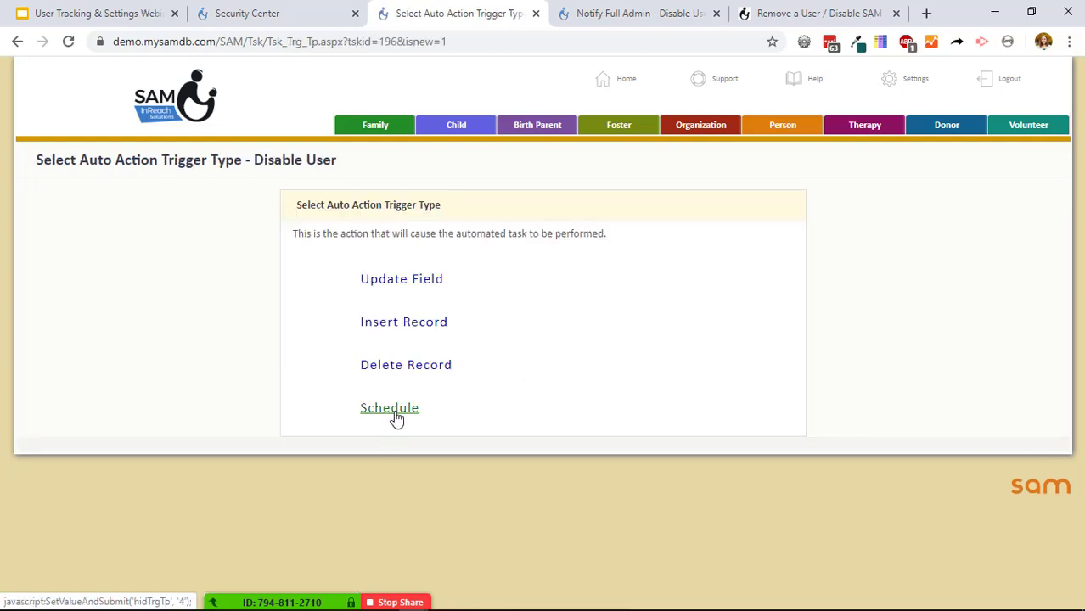
Schedule the action Monthly on day 20 at 12:00 PM and save.
left_click(396, 411)
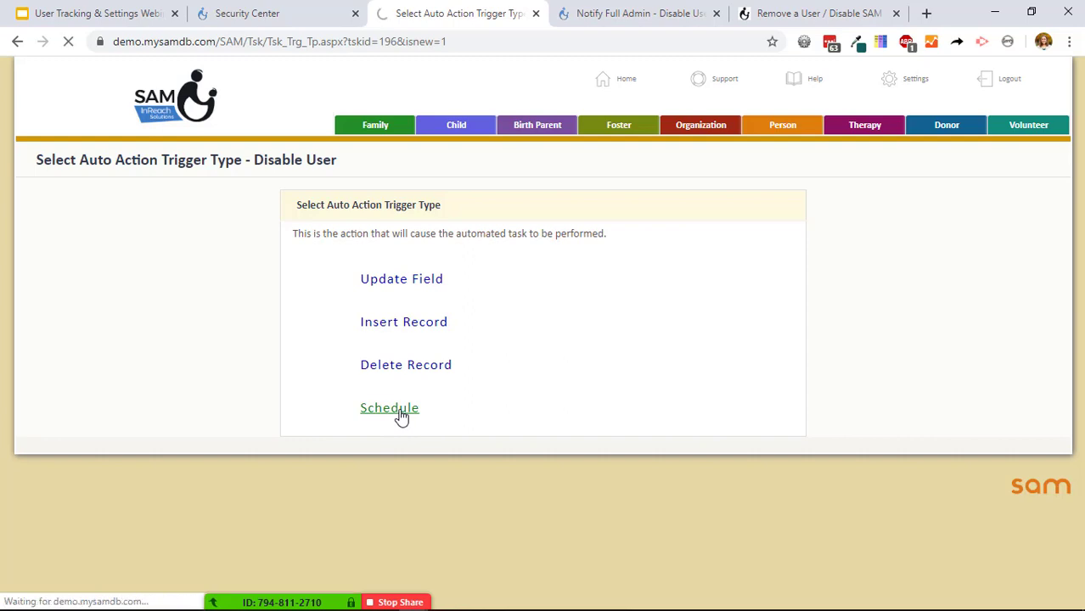
left_click(492, 266)
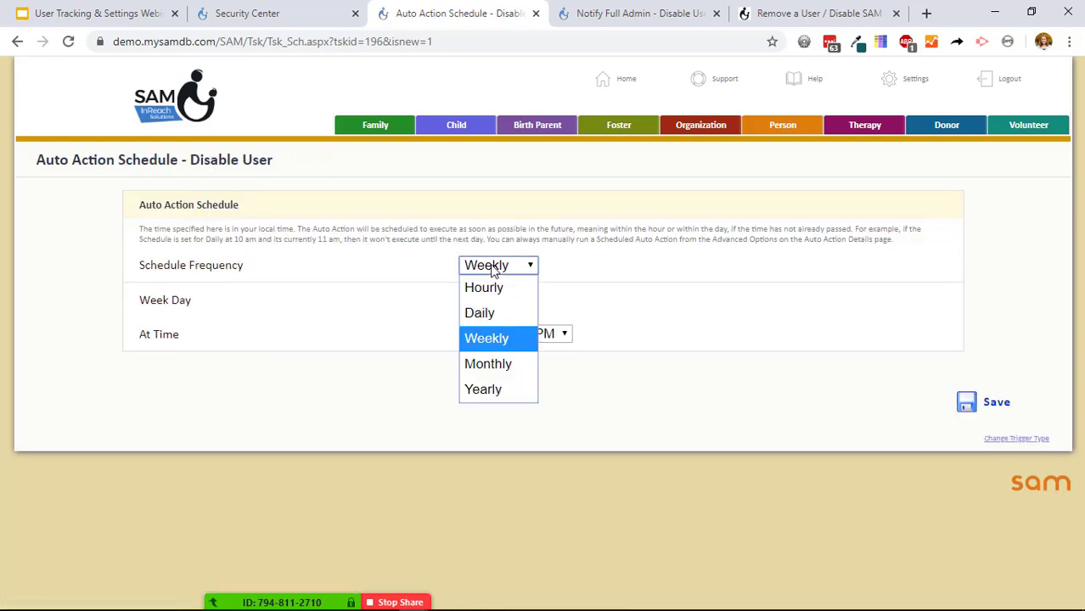
left_click(499, 366)
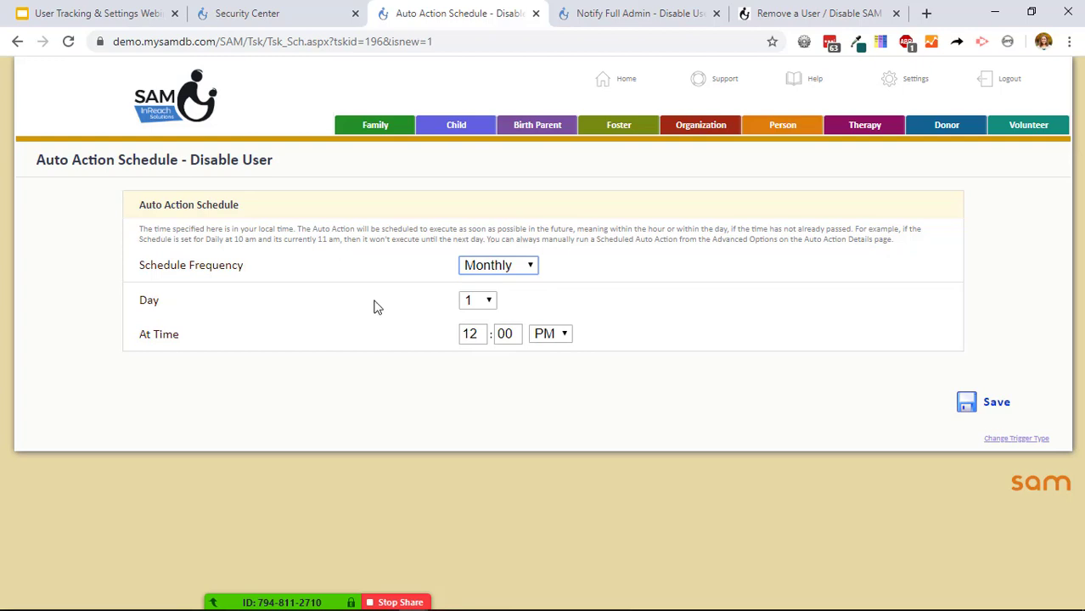
left_click(486, 302)
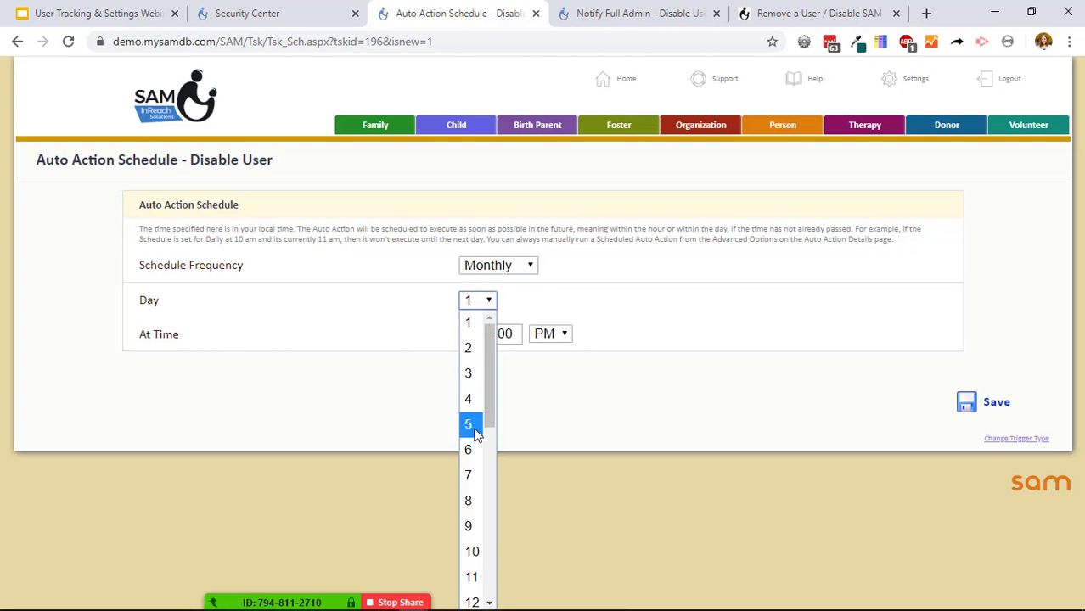
scroll(478, 507, "down", 5)
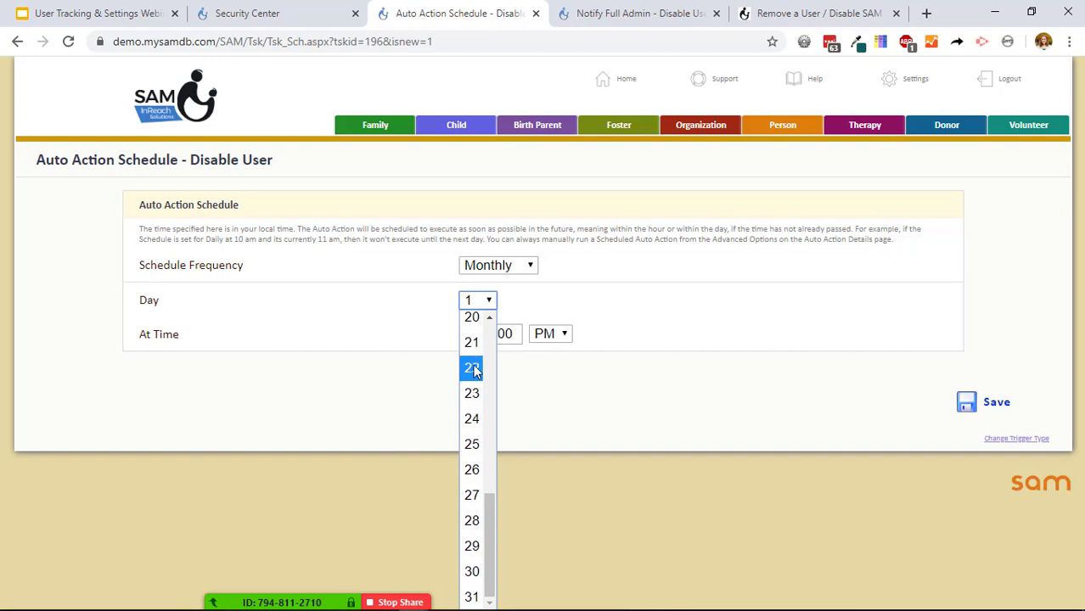
left_click(472, 318)
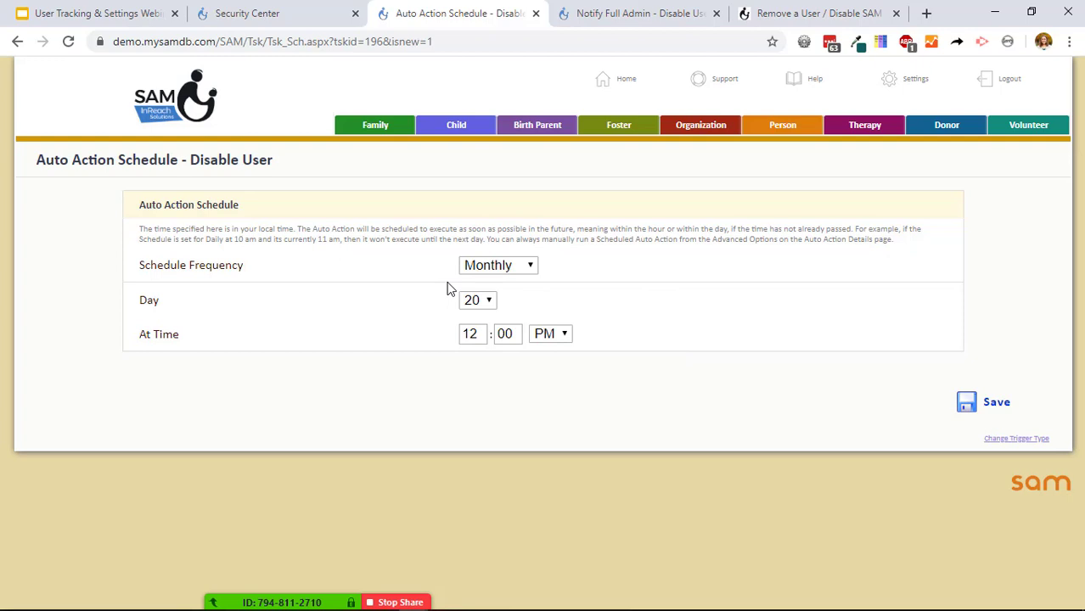
left_click(991, 404)
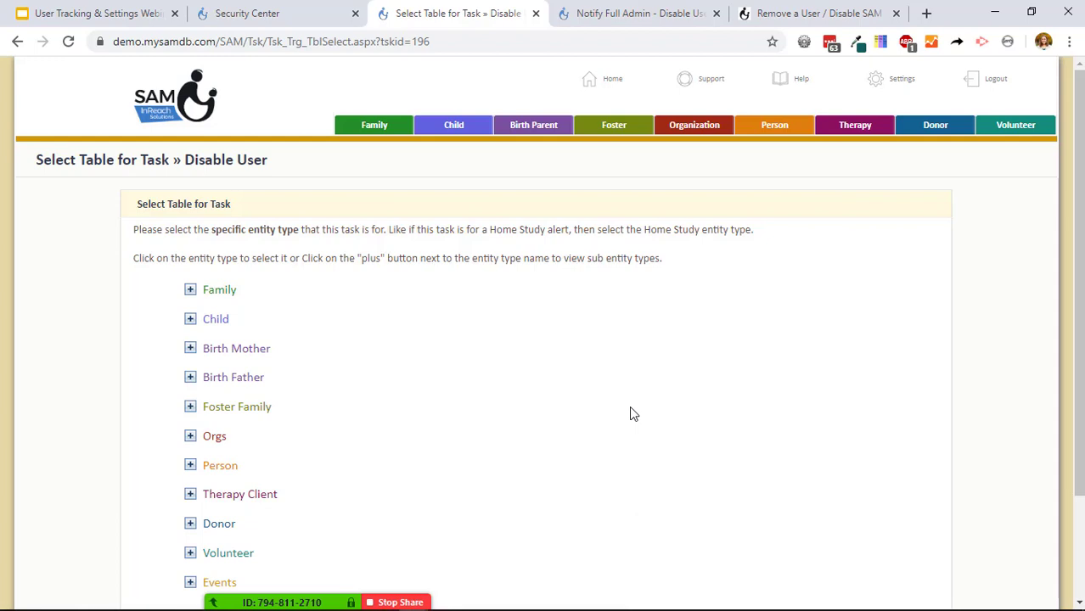
Expand Person and pick its User Stats sub-table as the Disable User task's table.
scroll(618, 335, "down", 2)
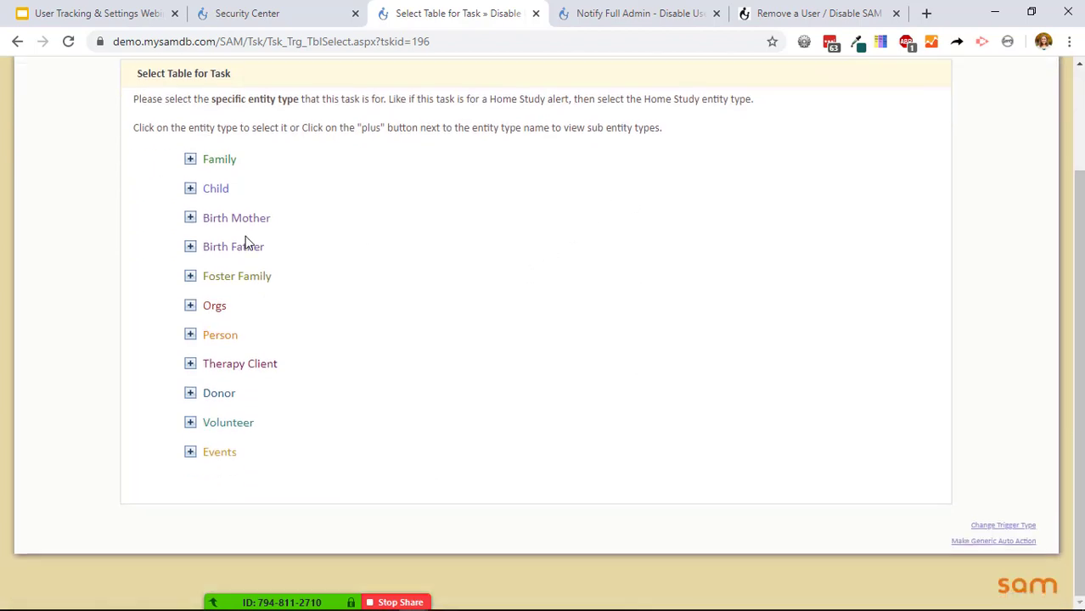
left_click(191, 335)
scroll(428, 339, "down", 3)
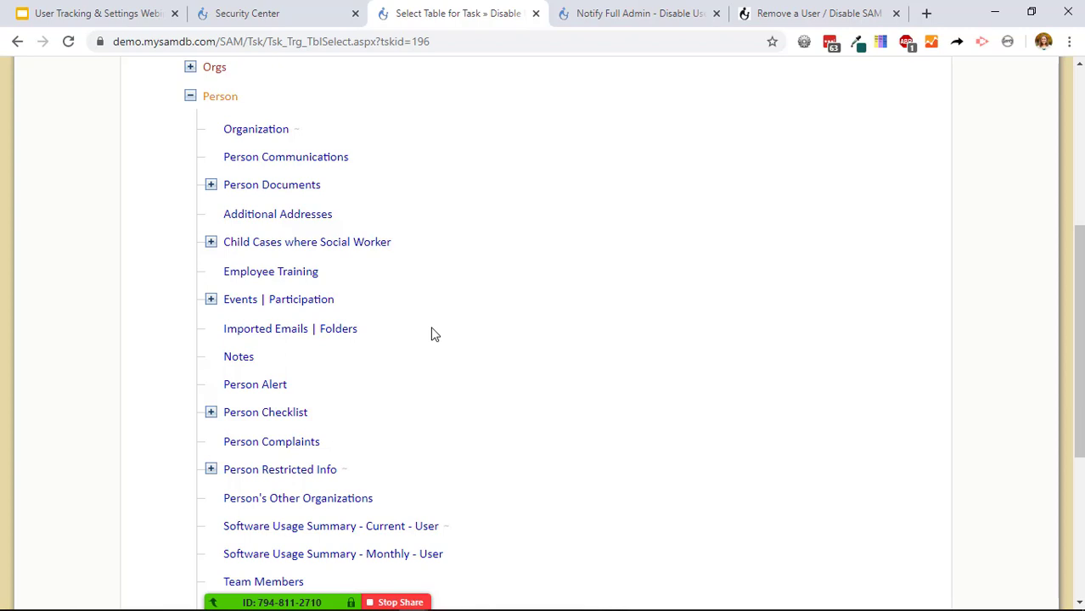
scroll(428, 331, "down", 4)
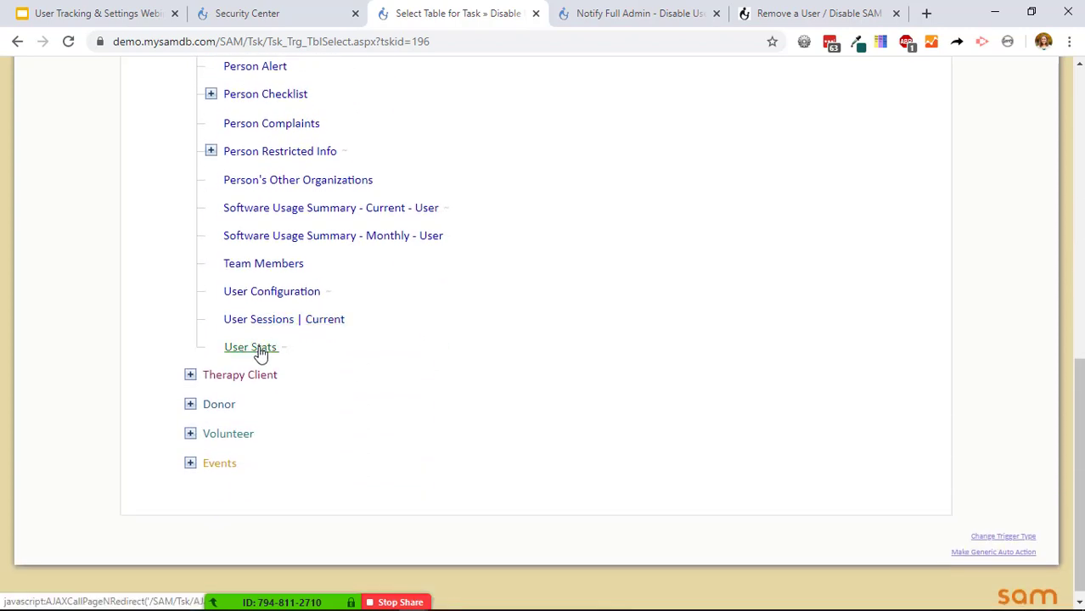
left_click(260, 355)
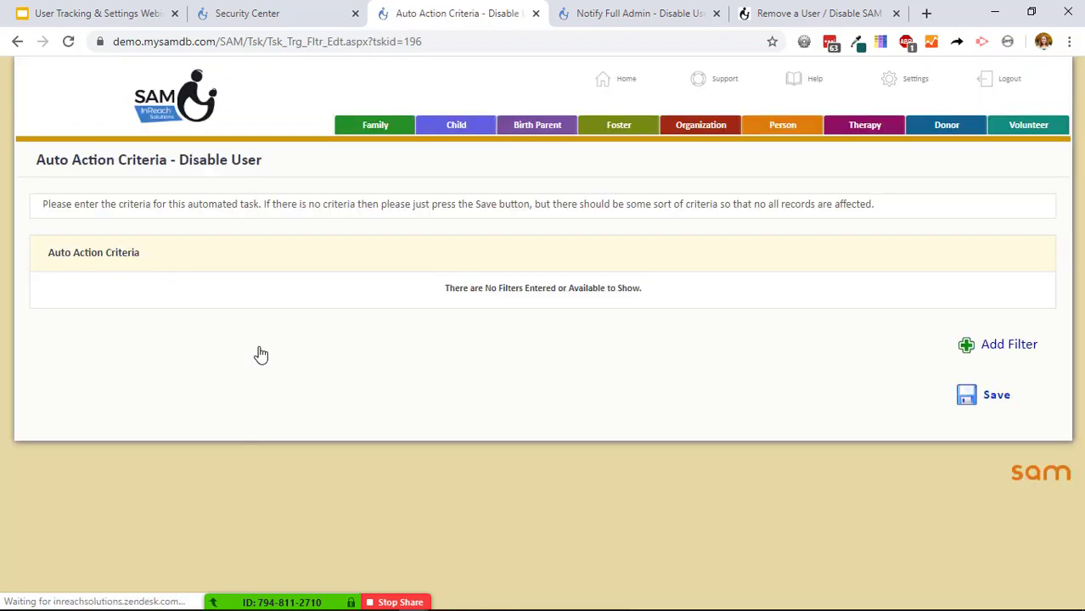
Add a User Stats filter: User Last Login Date-Time Over (>) # Months in Past = 2.
left_click(994, 345)
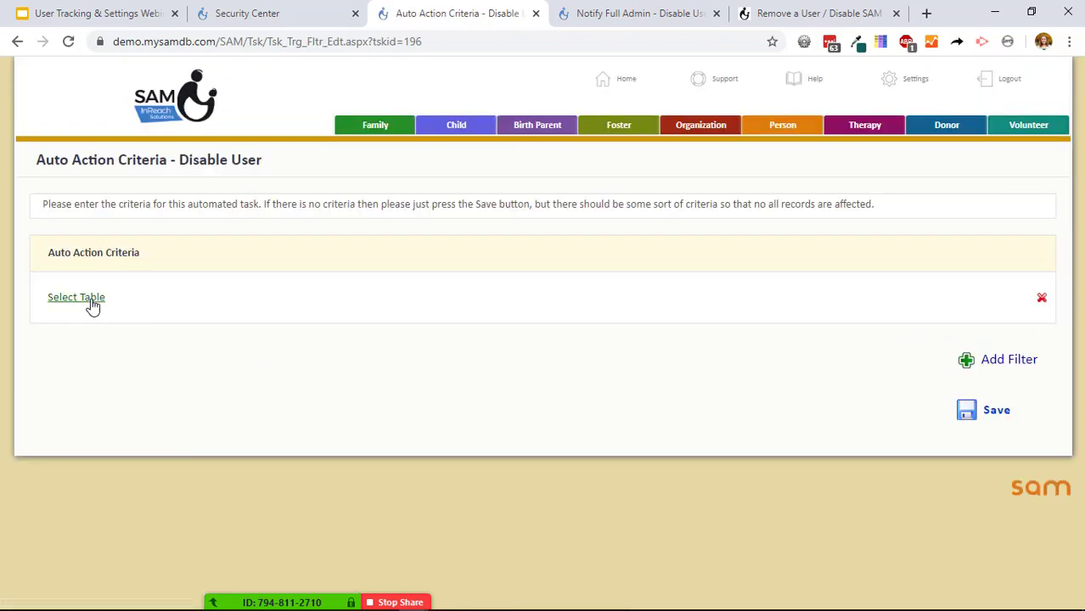
left_click(86, 299)
scroll(374, 338, "down", 3)
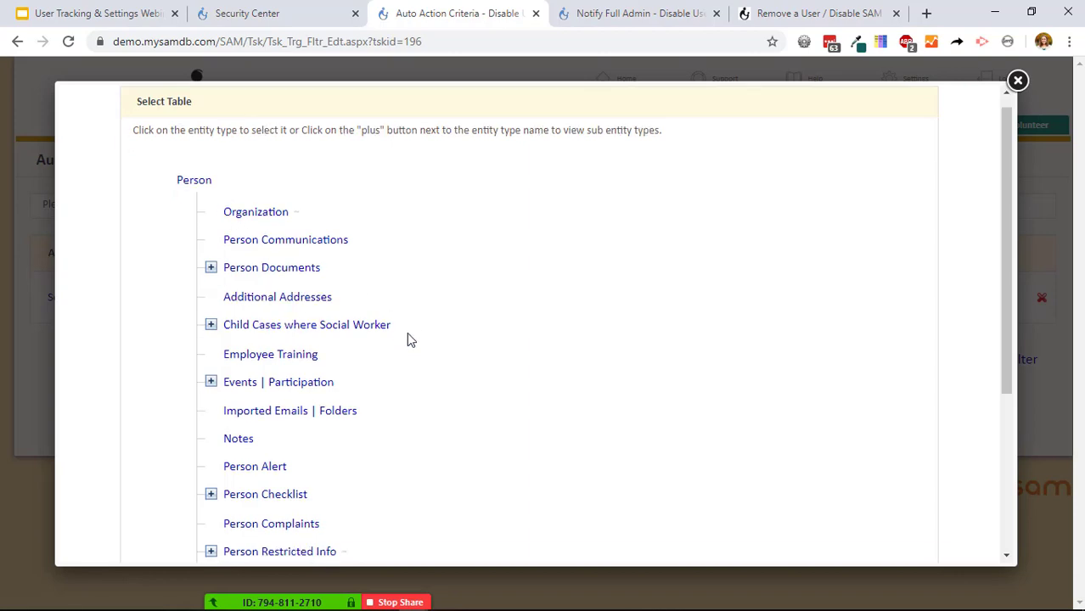
left_click(272, 486)
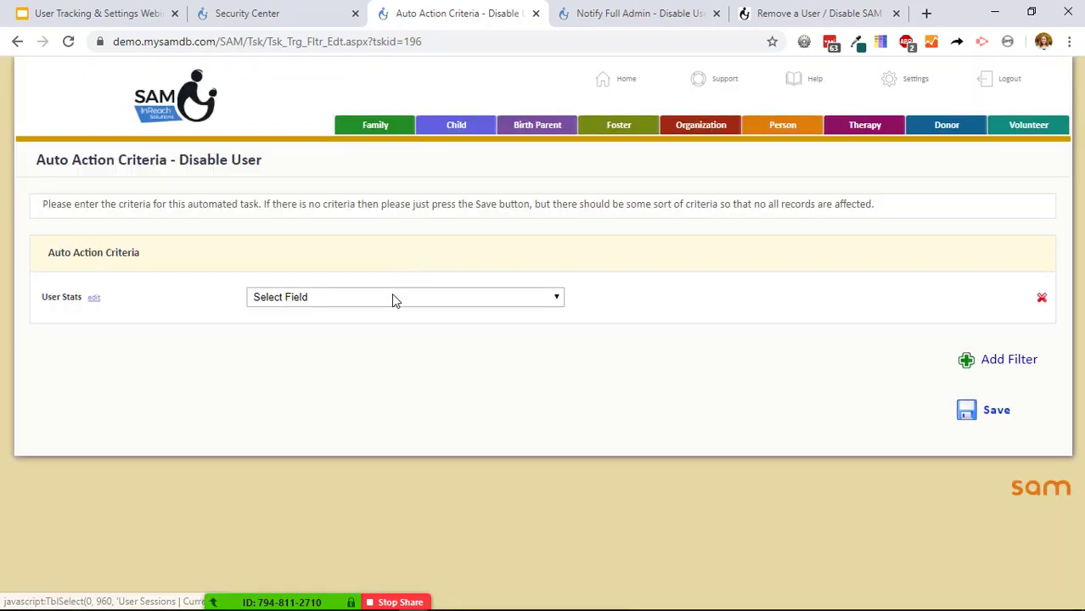
left_click(392, 296)
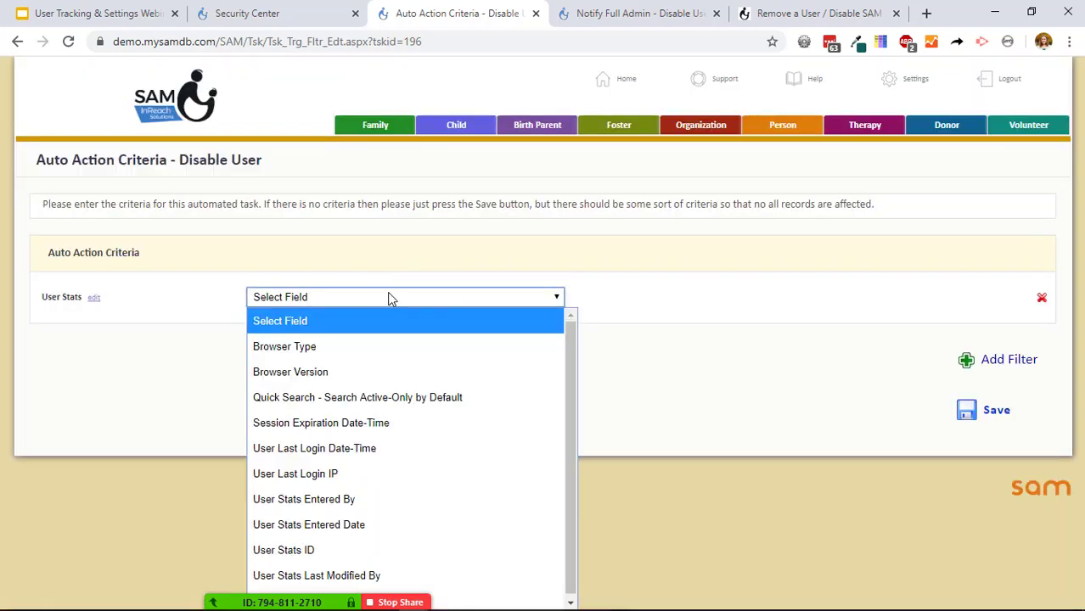
left_click(371, 451)
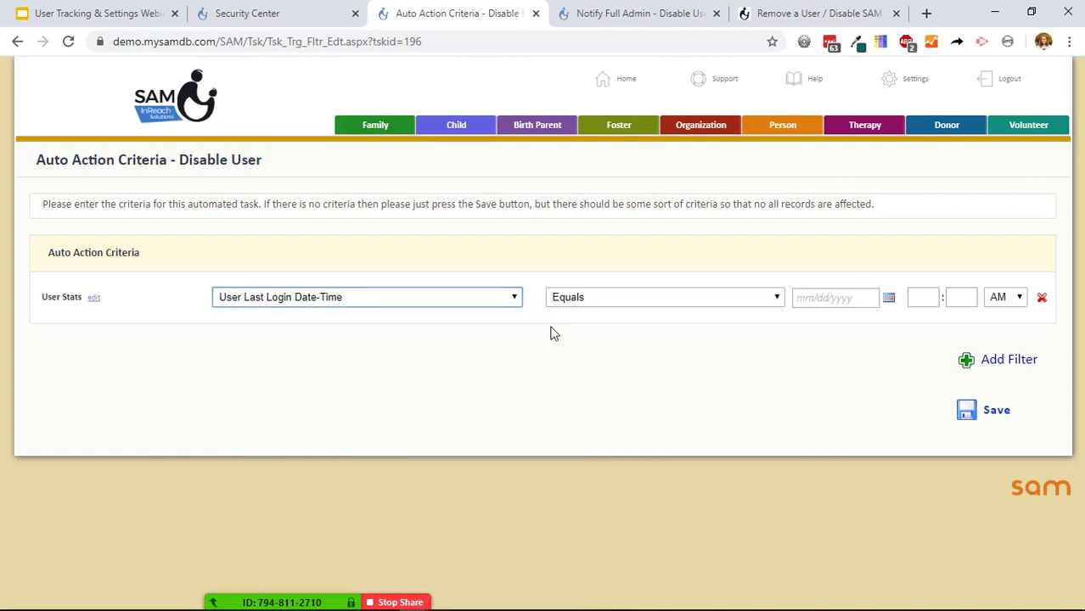
left_click(667, 297)
scroll(645, 409, "down", 5)
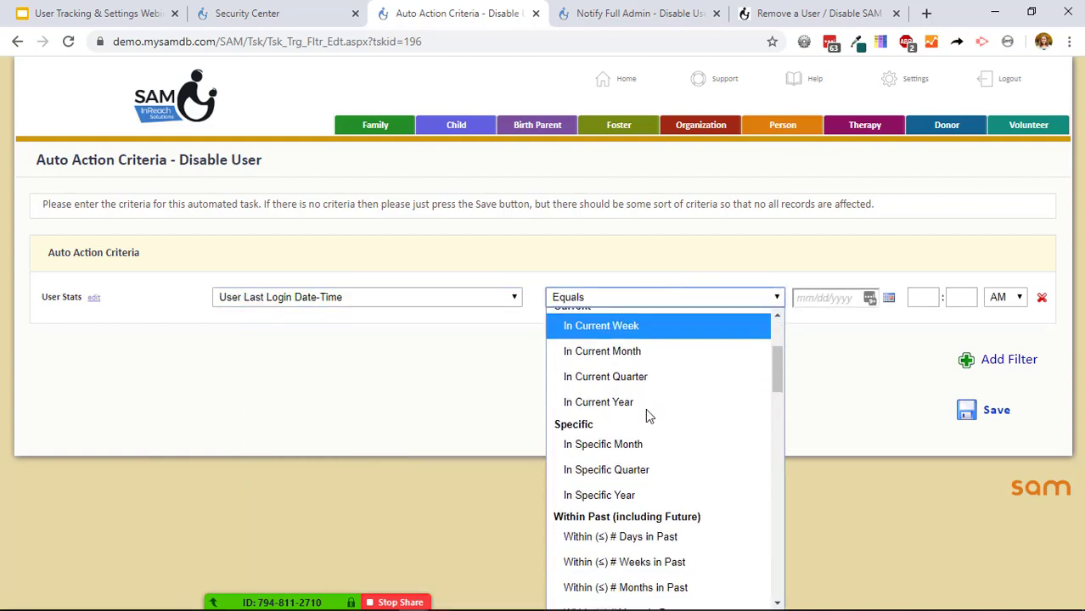
scroll(645, 409, "up", 1)
scroll(633, 429, "down", 5)
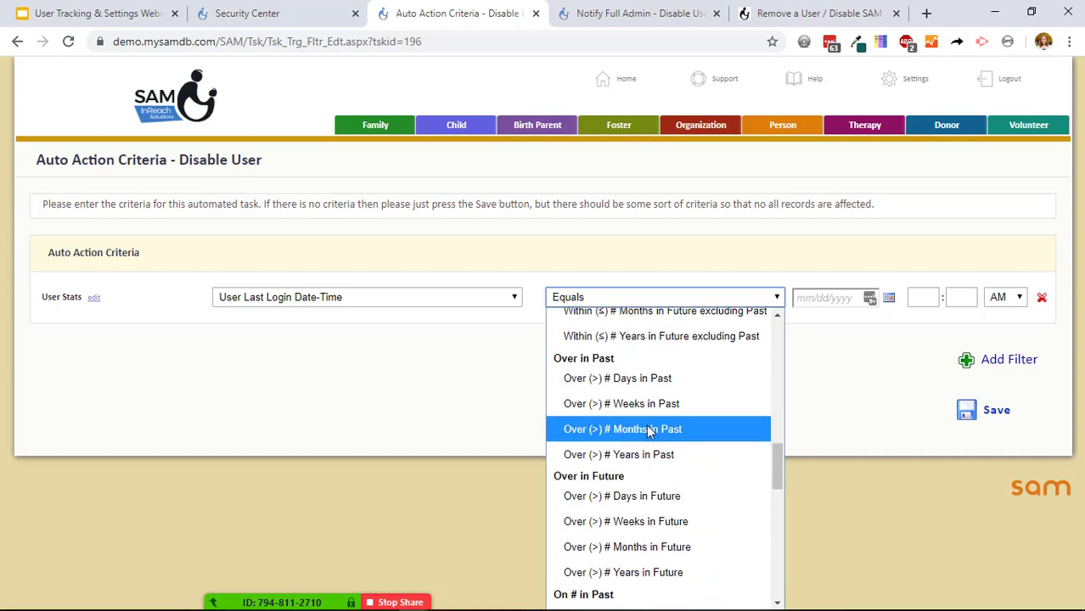
left_click(645, 431)
left_click(919, 298)
left_click(924, 316)
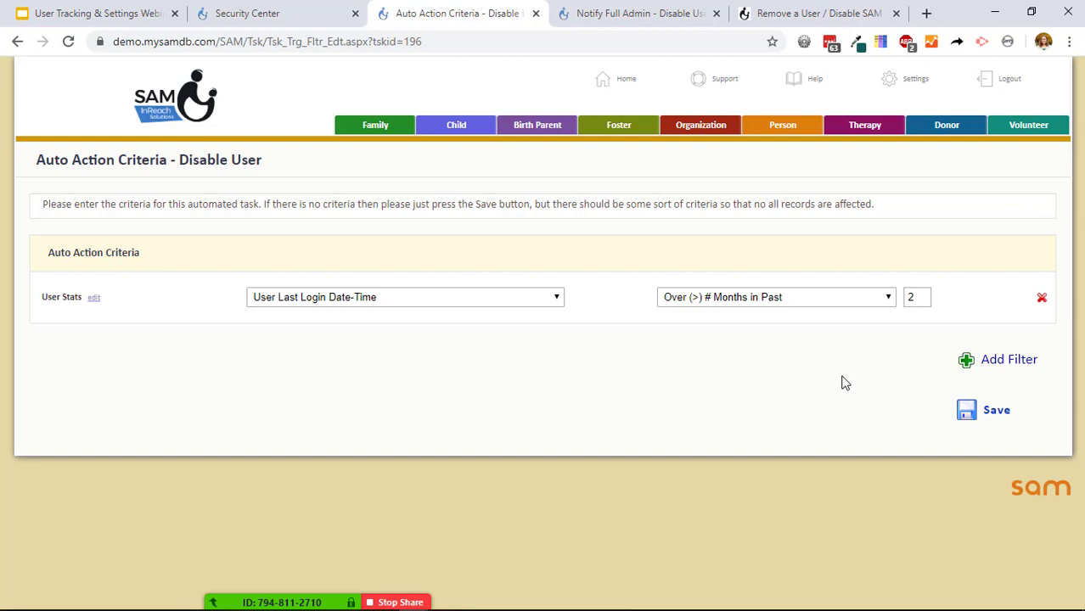
Add a second filter on Person > Login Enabled (Equals Yes) and save the criteria.
left_click(968, 363)
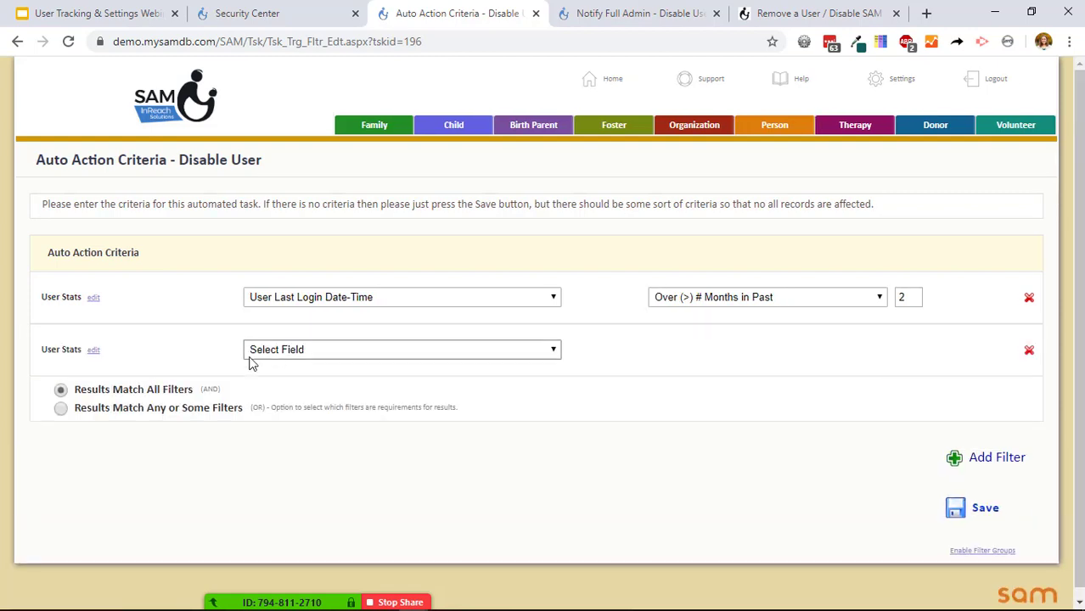
left_click(323, 361)
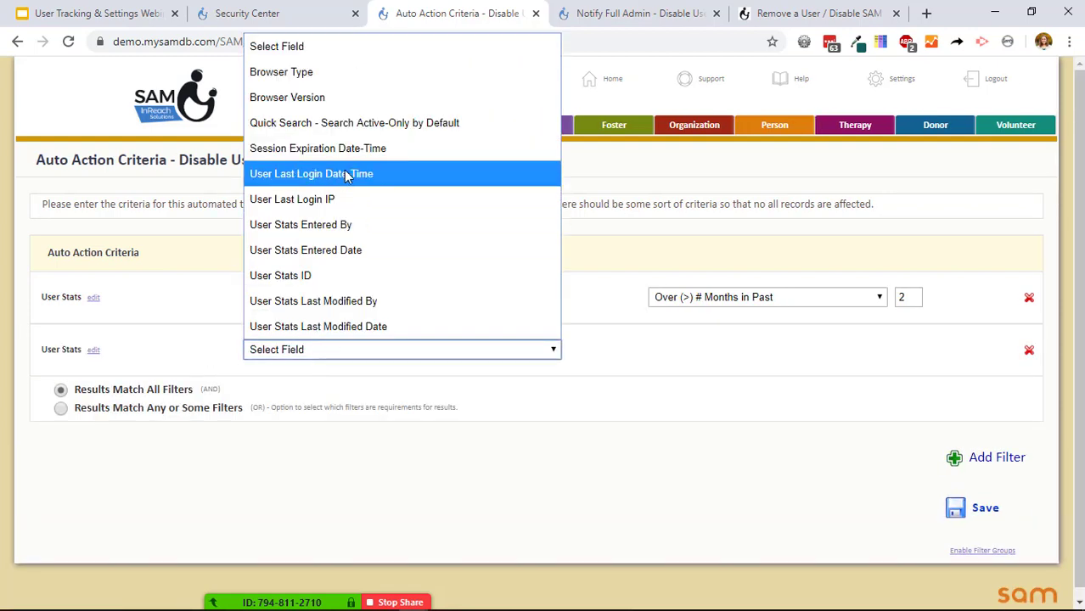
left_click(94, 350)
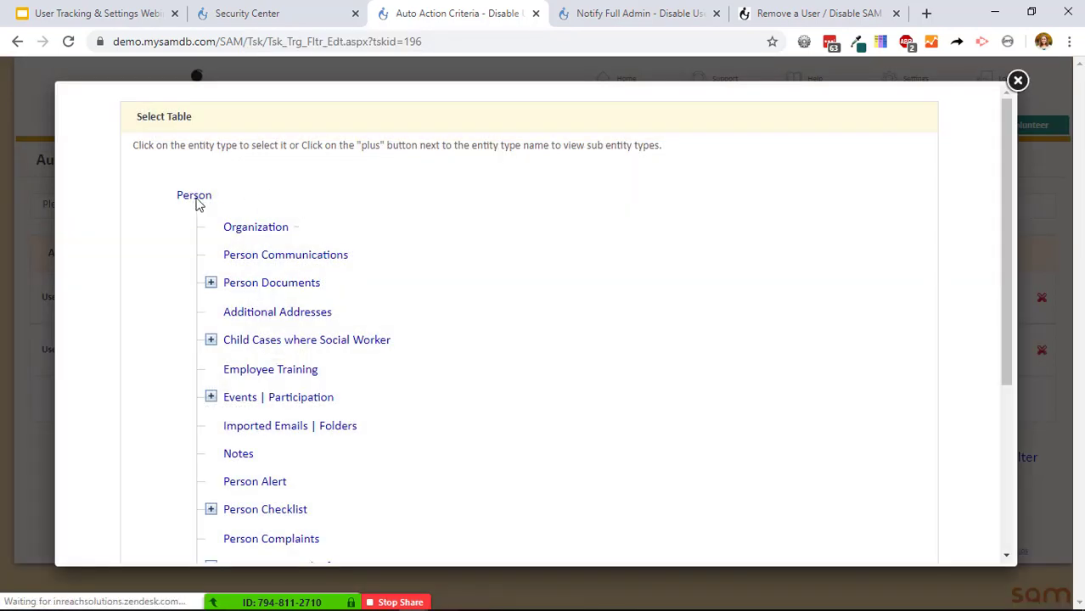
left_click(195, 202)
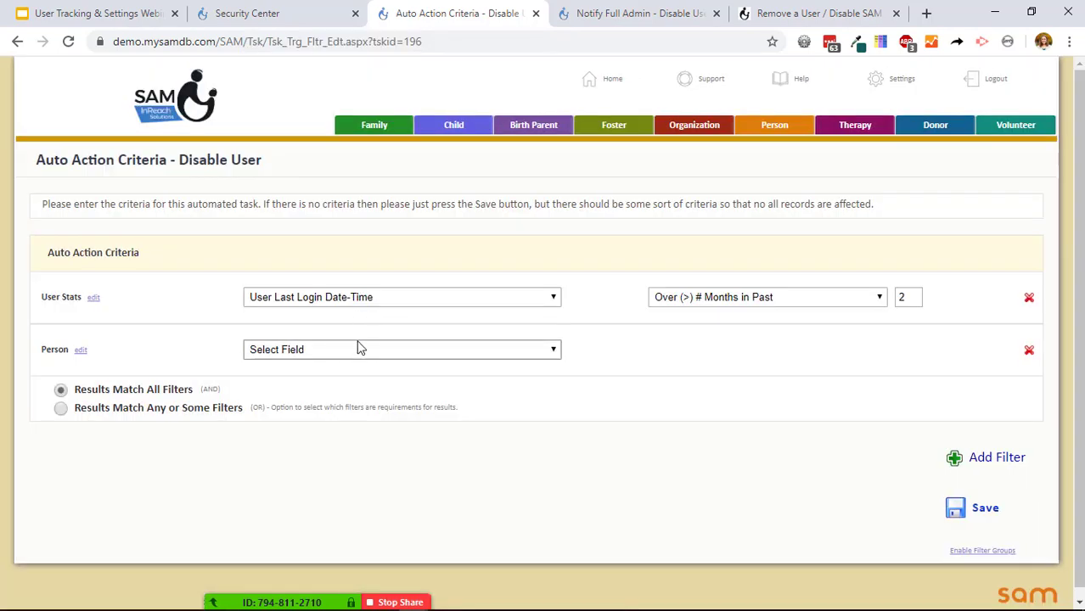
left_click(358, 348)
key("l")
key("o")
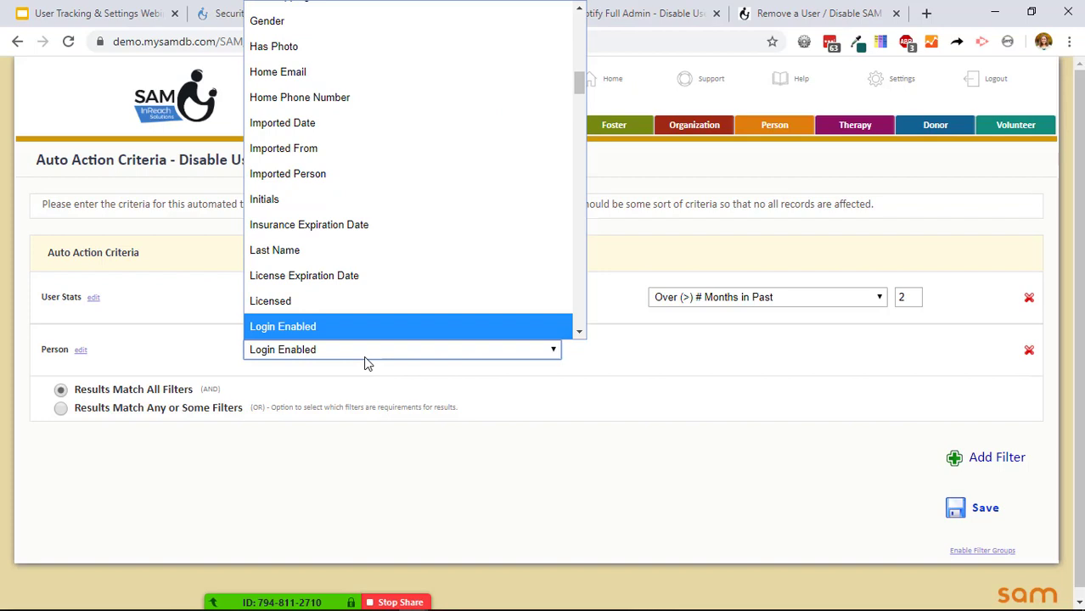
key("Return")
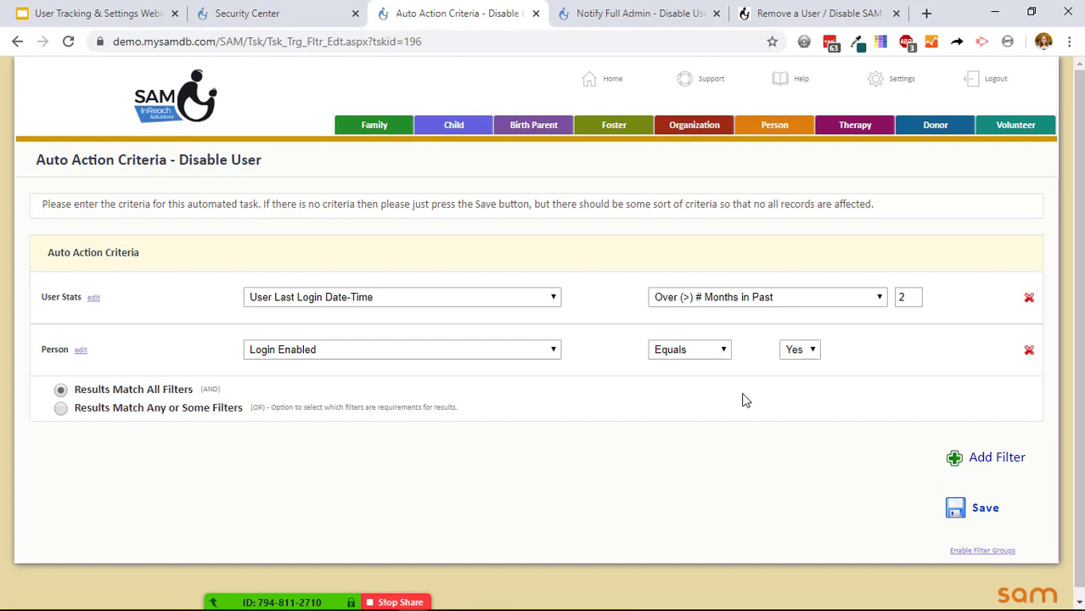
left_click(988, 508)
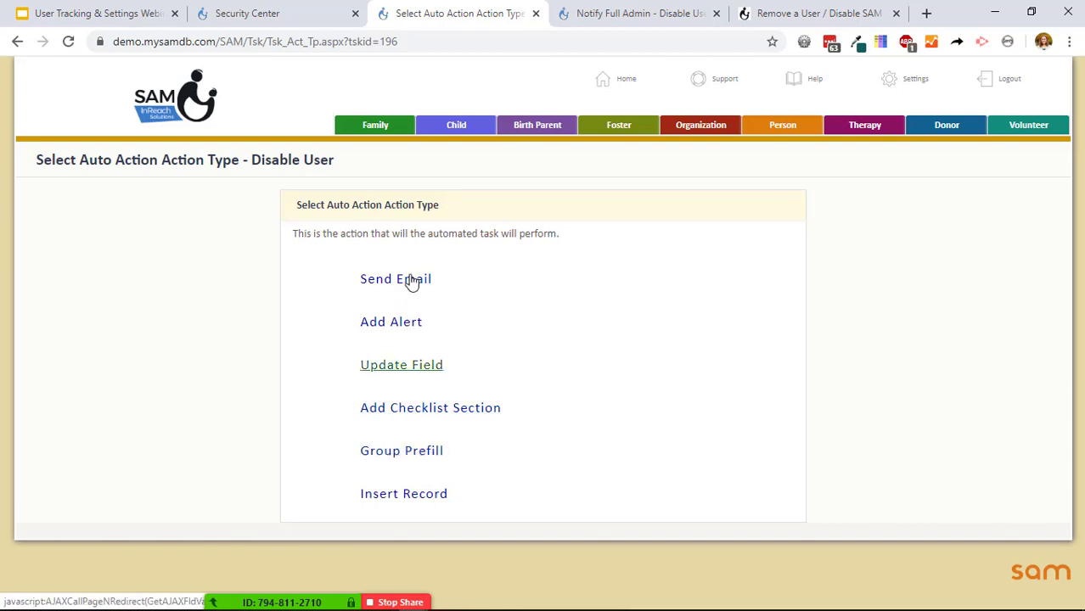
Make the action send an email using the Notify Full Admin - Disable User template.
left_click(411, 281)
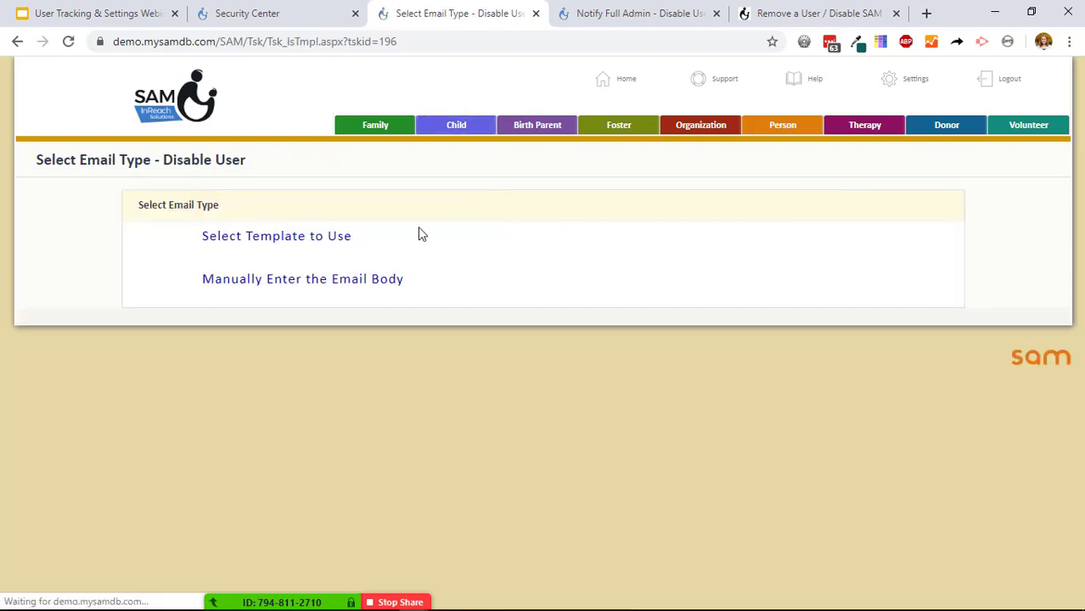
left_click(339, 238)
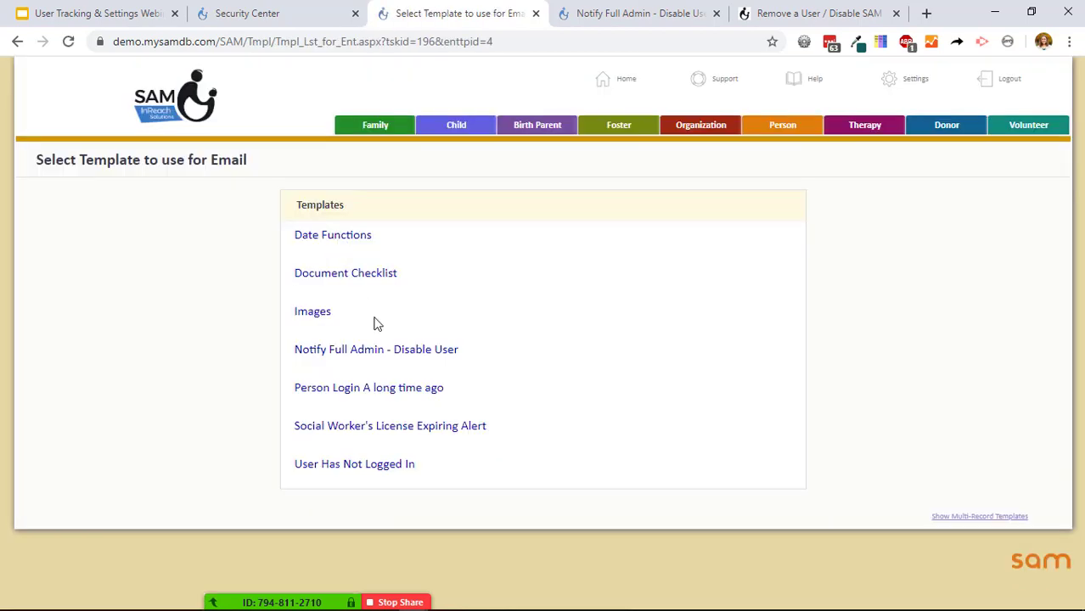
left_click(413, 354)
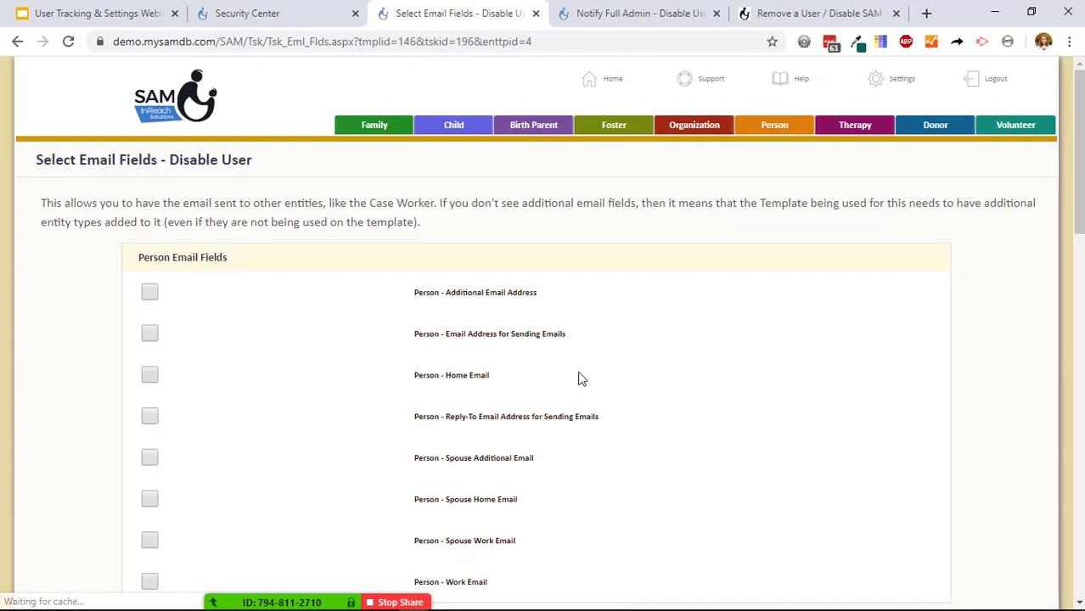
Add the admin's e-mail address under Additional Email Addresses and save.
scroll(577, 381, "down", 15)
left_click(508, 306)
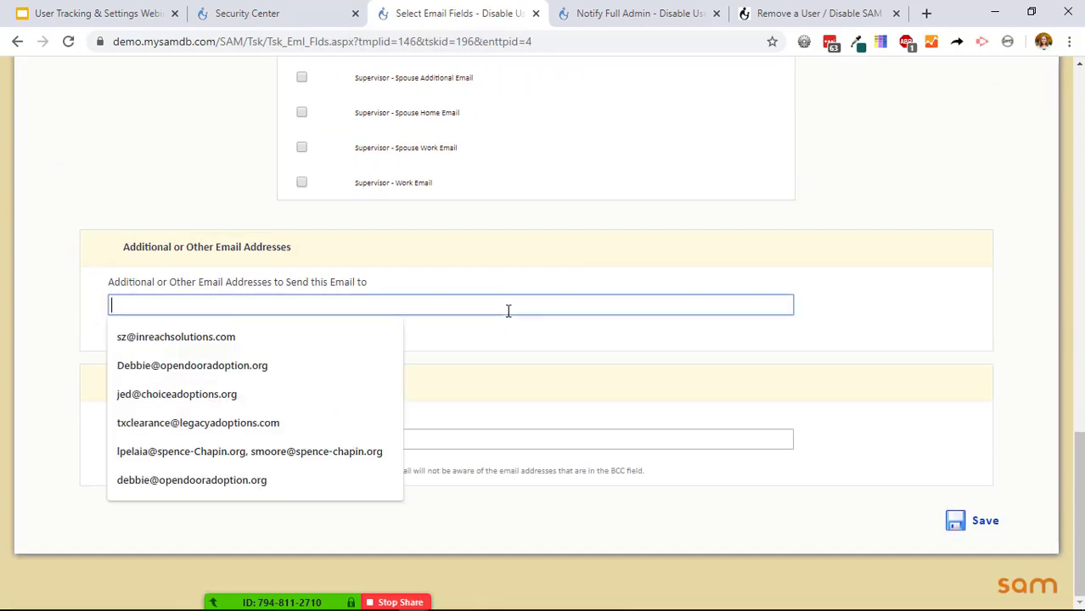
type("SZ")
key("Down")
key("Return")
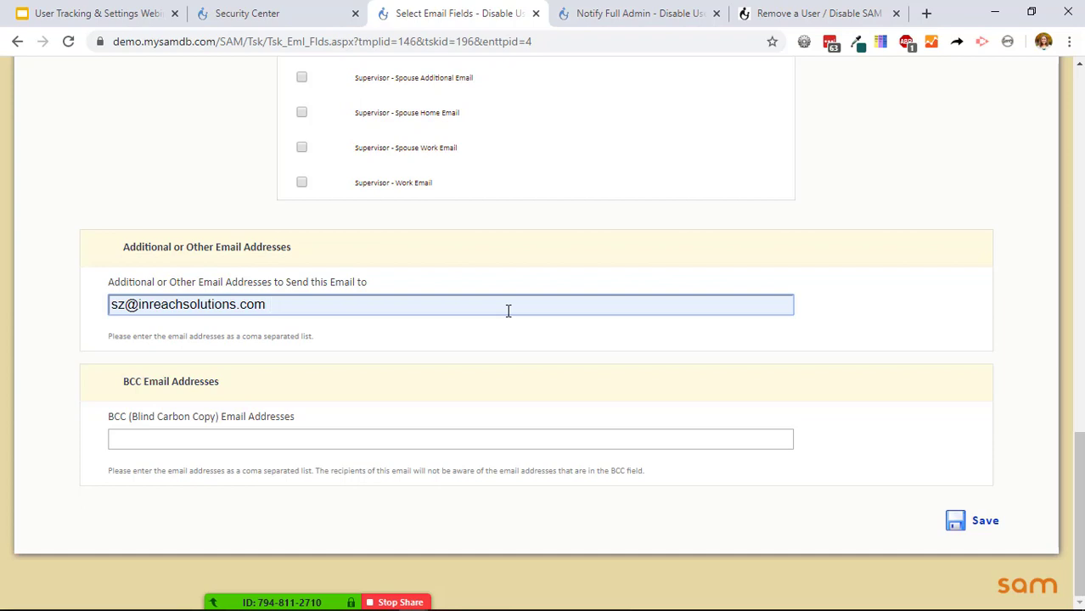
left_click(957, 521)
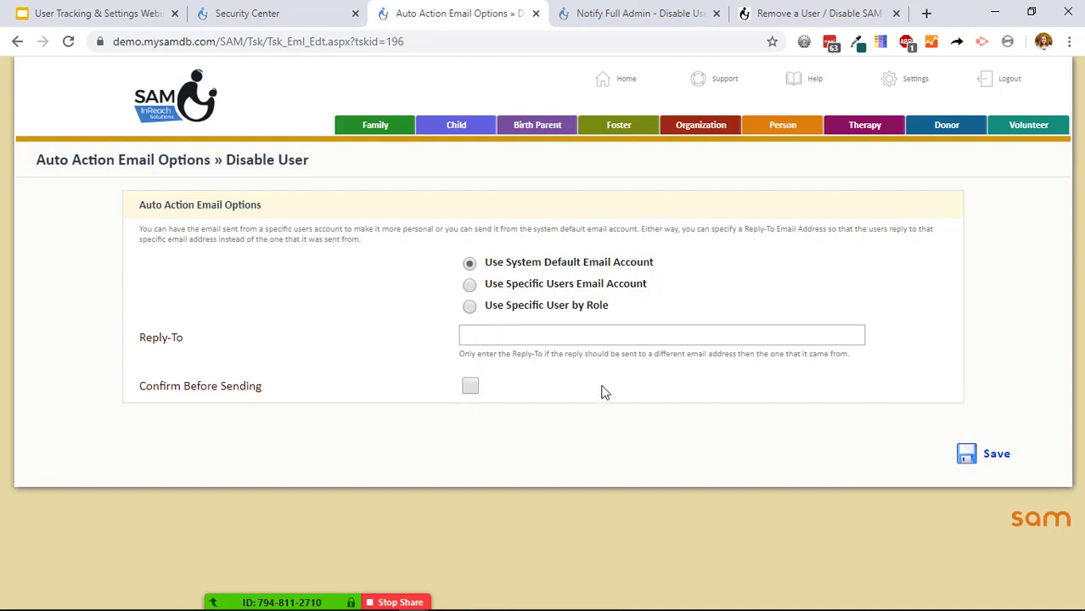
Save default email options, review the 10 matching records in the details, then return to the slides.
left_click(995, 453)
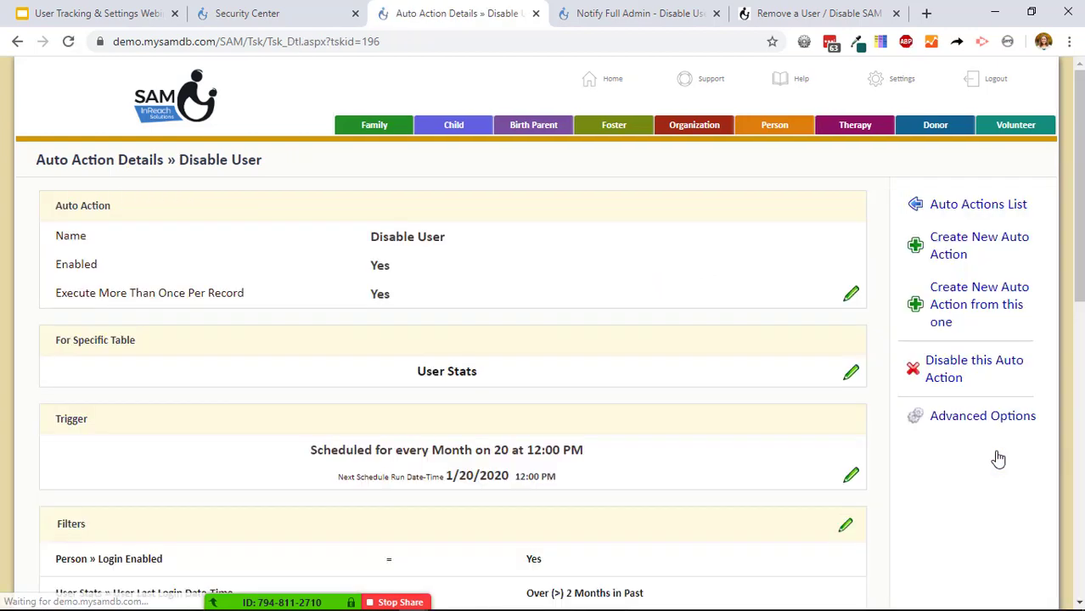
scroll(718, 310, "down", 3)
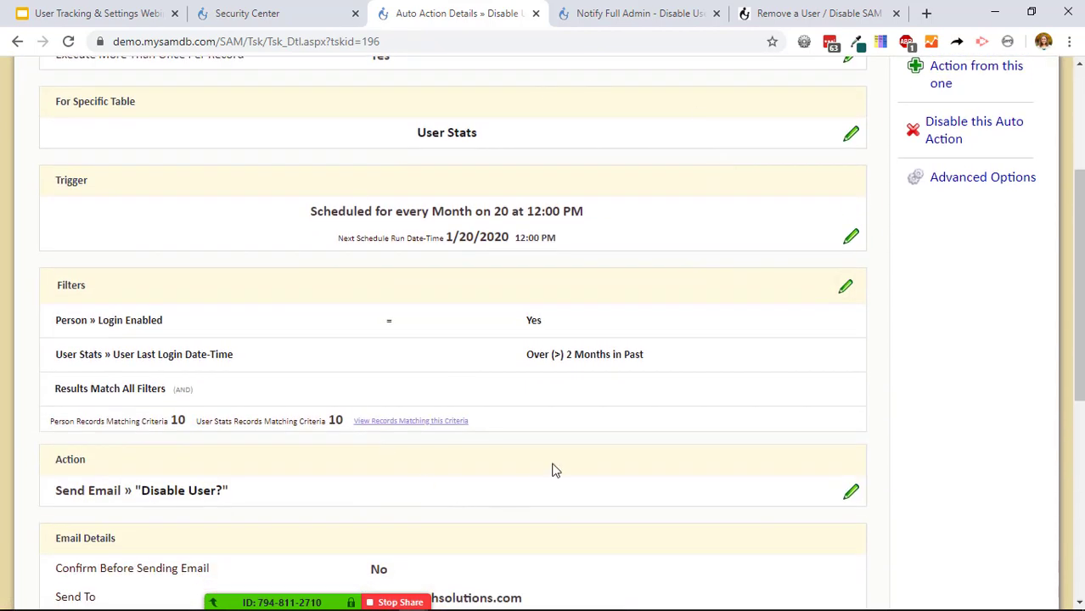
scroll(552, 470, "up", 1)
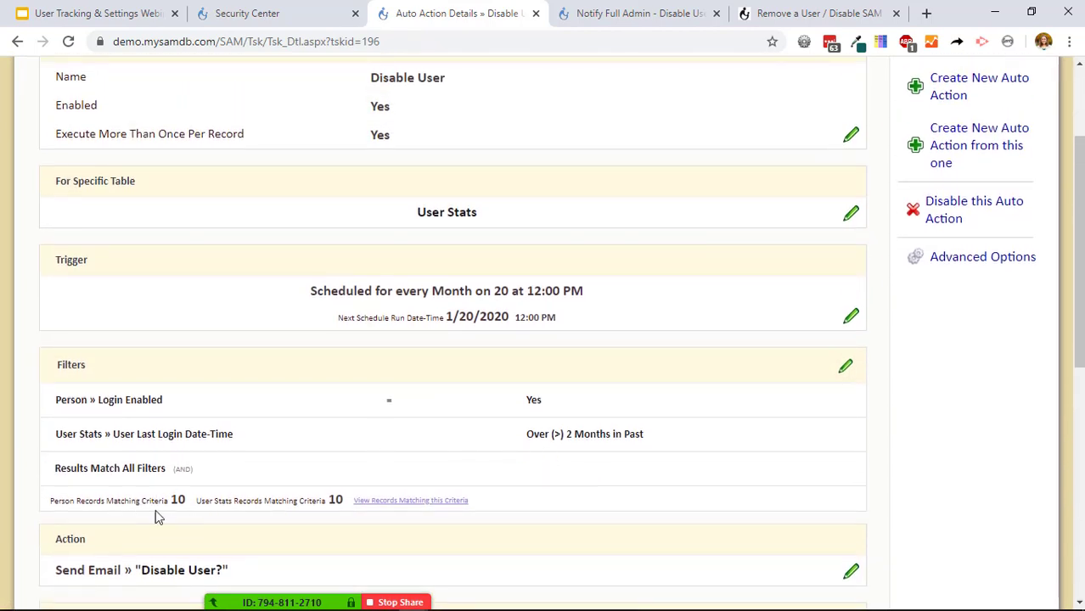
left_click_drag(43, 506, 345, 517)
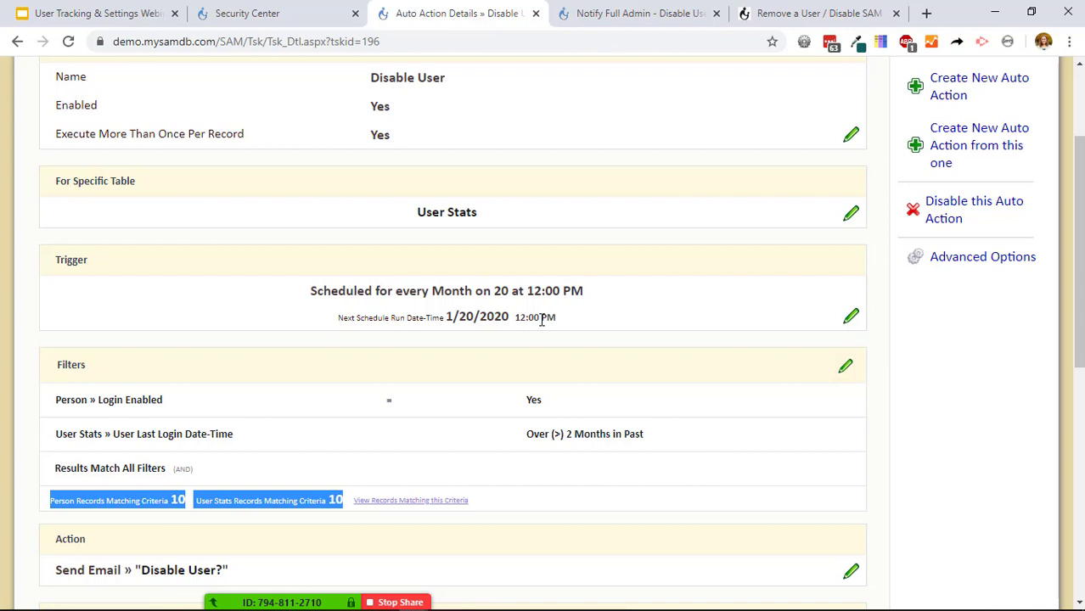
scroll(542, 319, "up", 2)
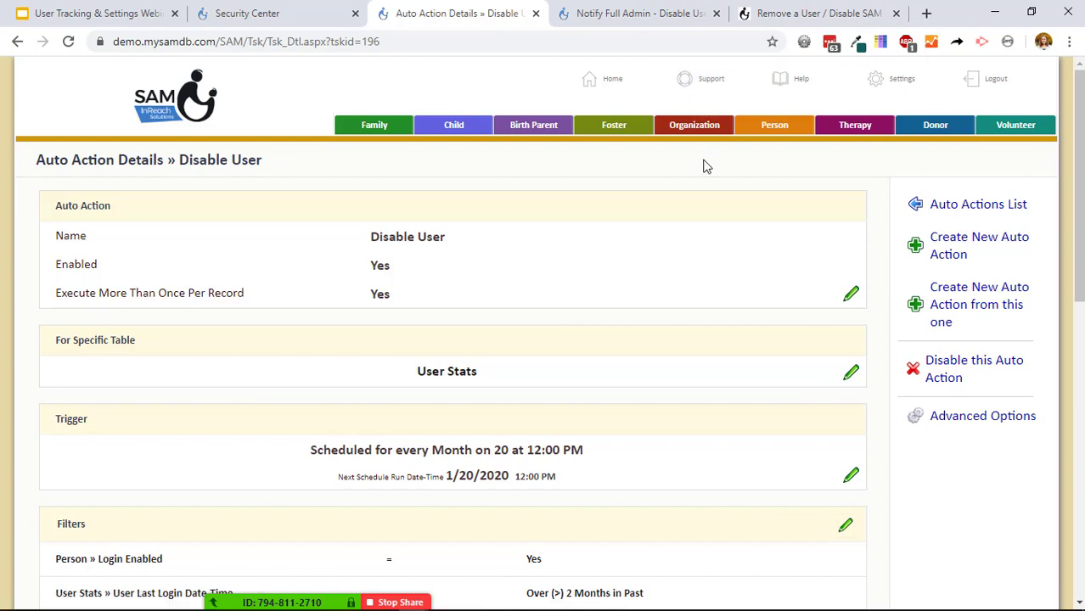
left_click(95, 13)
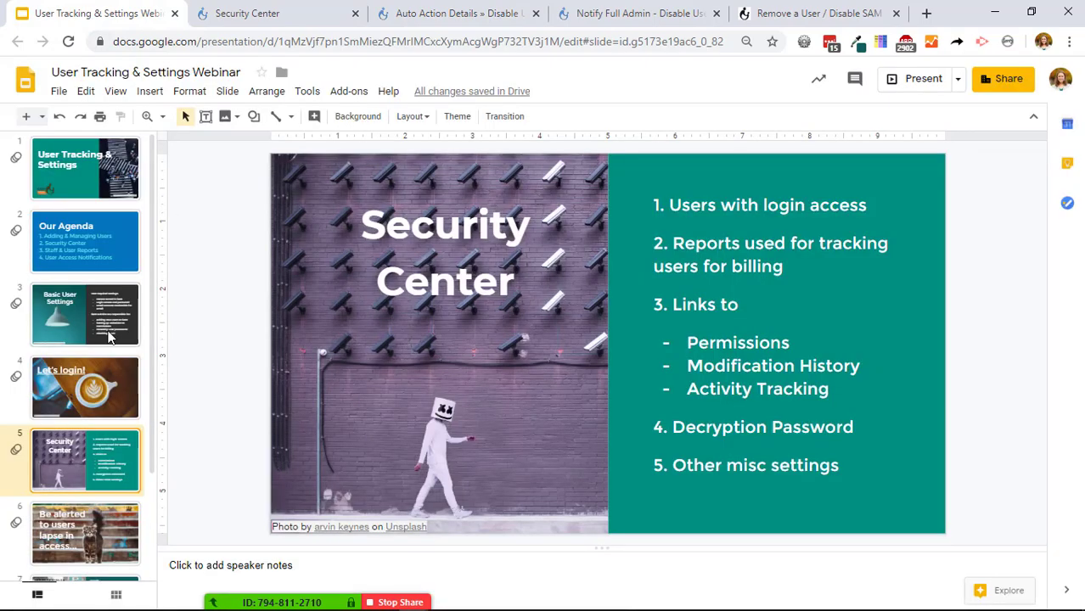
Present the deck and advance two slides toward the SAM Training invitation.
left_click(924, 79)
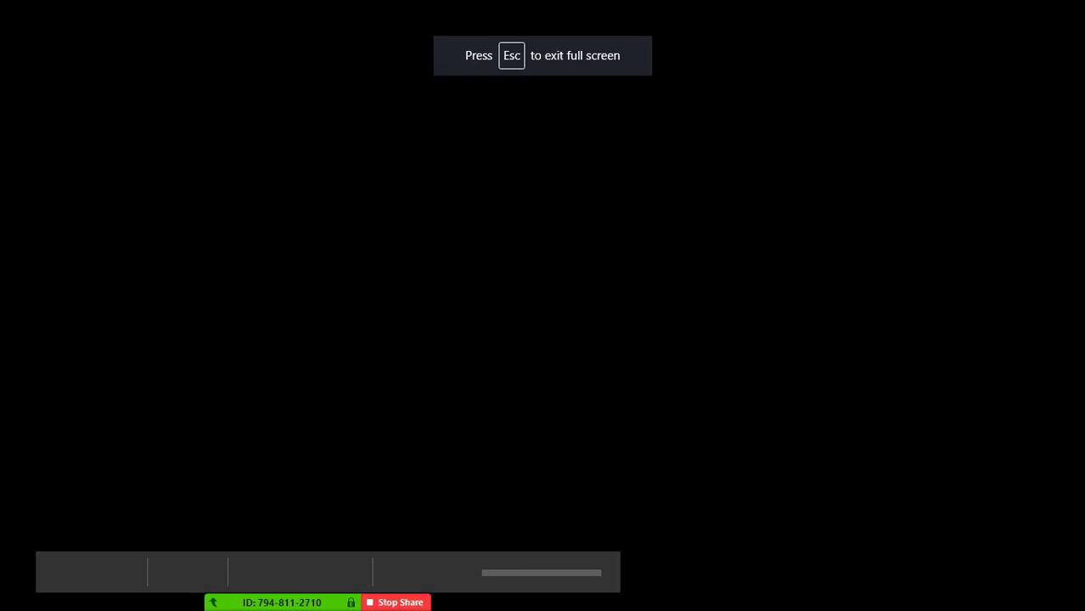
key("Right")
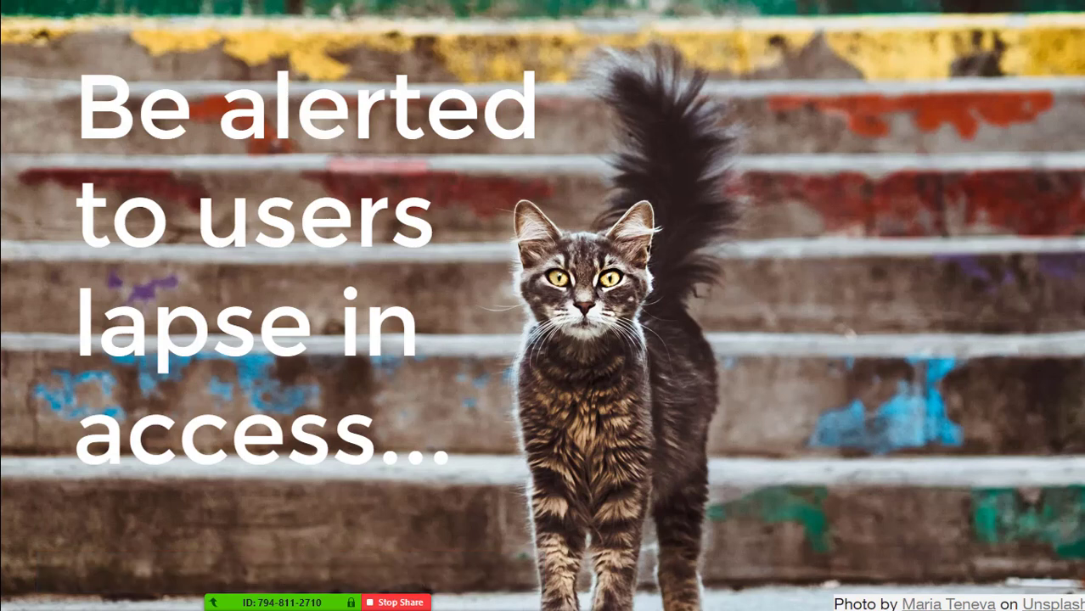
key("Right")
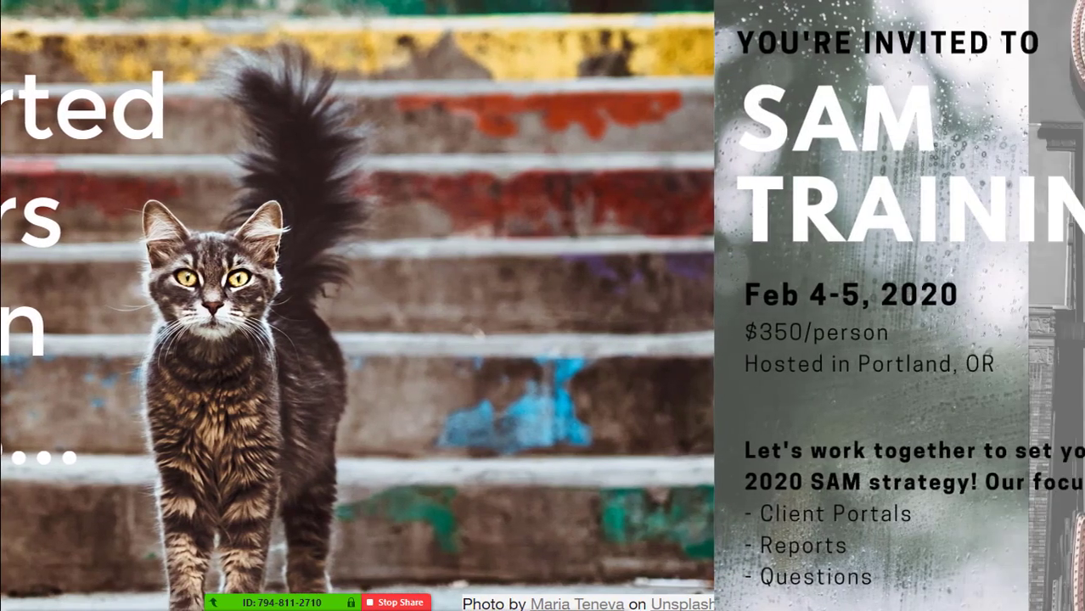